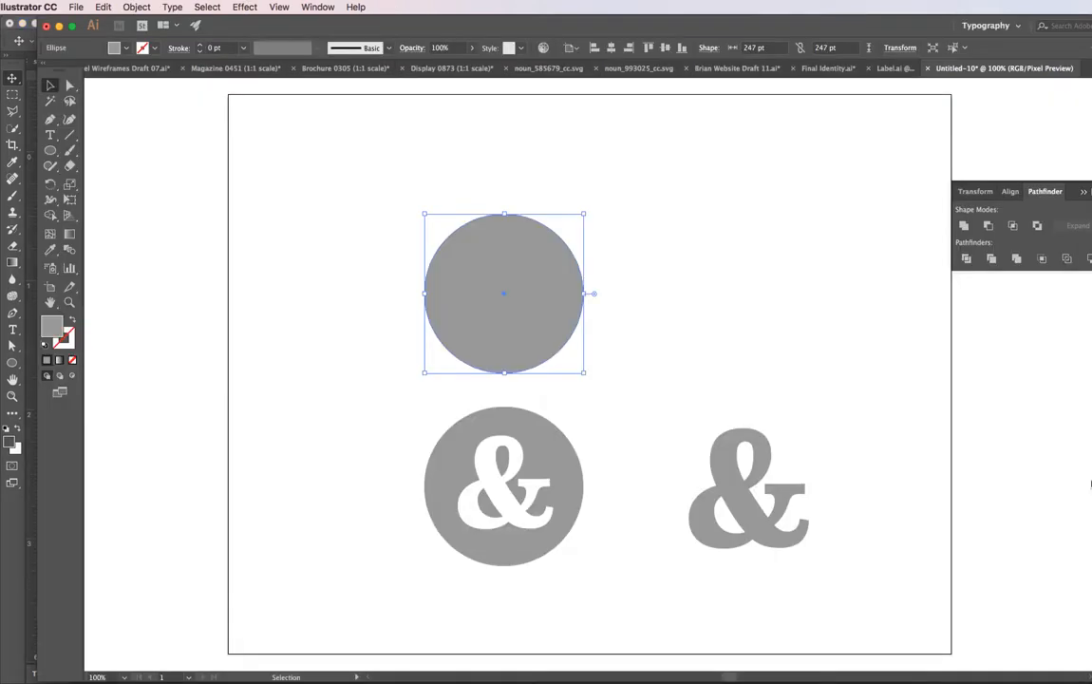
- Copy the plain gray circle above the ampersand badge, switch to Photoshop and paste it into the blank document as a path
{"action": "left_click", "coordinate": [719, 271]}
{"action": "left_click", "coordinate": [427, 295]}
{"action": "left_click", "coordinate": [641, 292]}
{"action": "left_click", "coordinate": [485, 322]}
{"action": "key", "text": "a"}
{"action": "key", "text": "v"}
{"action": "key", "text": "super+Tab"}
{"action": "key", "text": "super+v"}
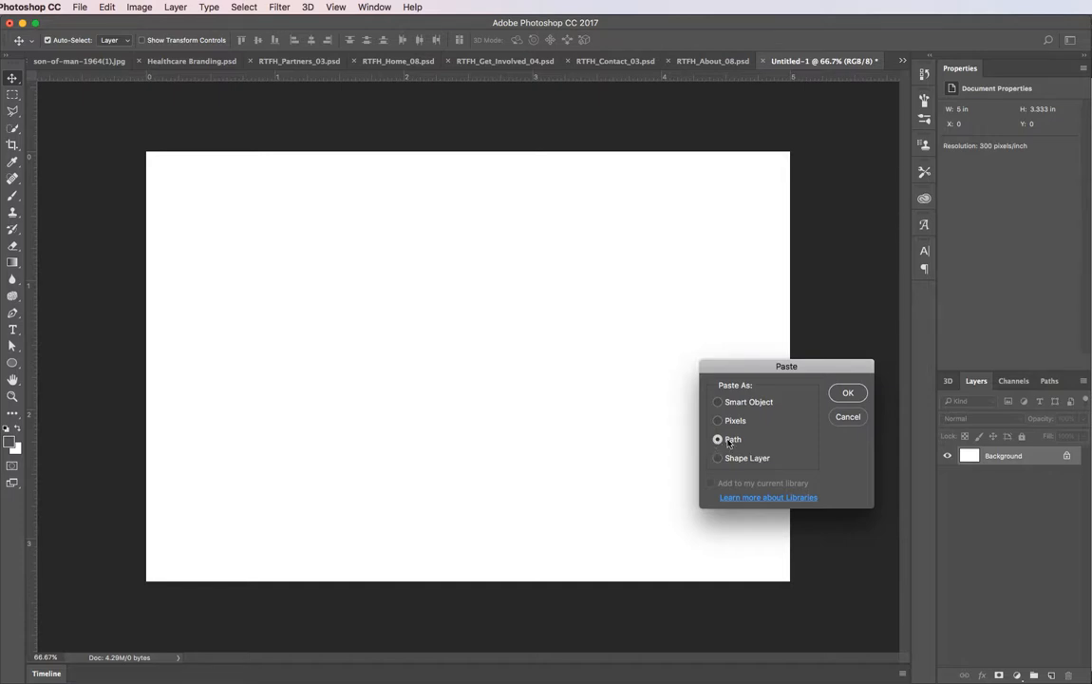
{"action": "left_click", "coordinate": [848, 393]}
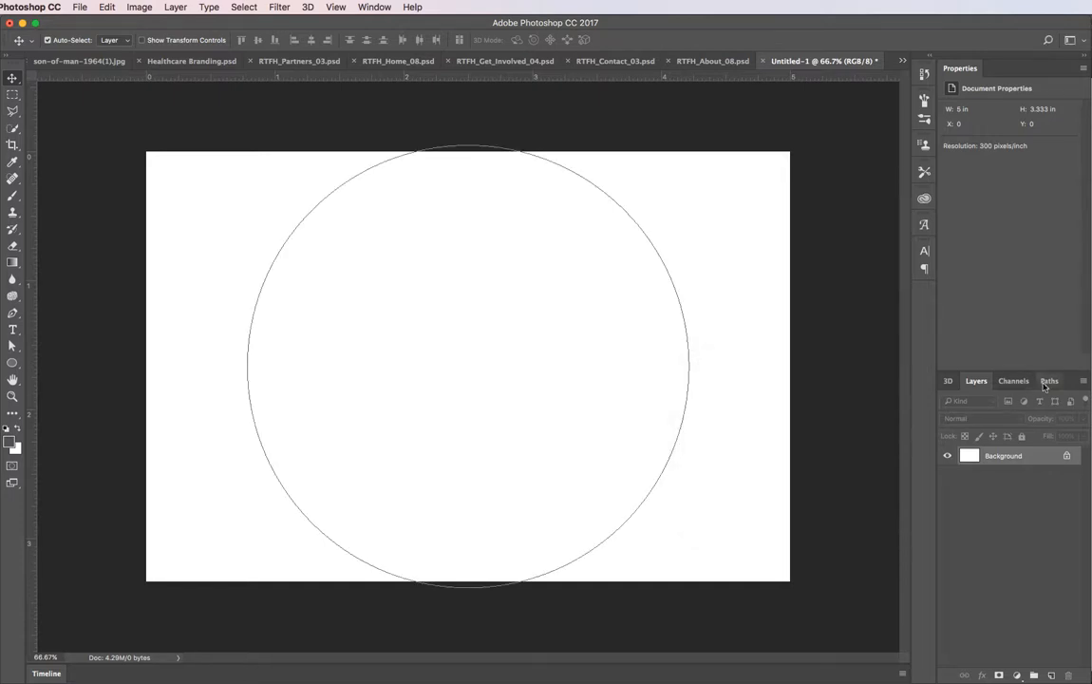
{"action": "left_click", "coordinate": [1049, 381]}
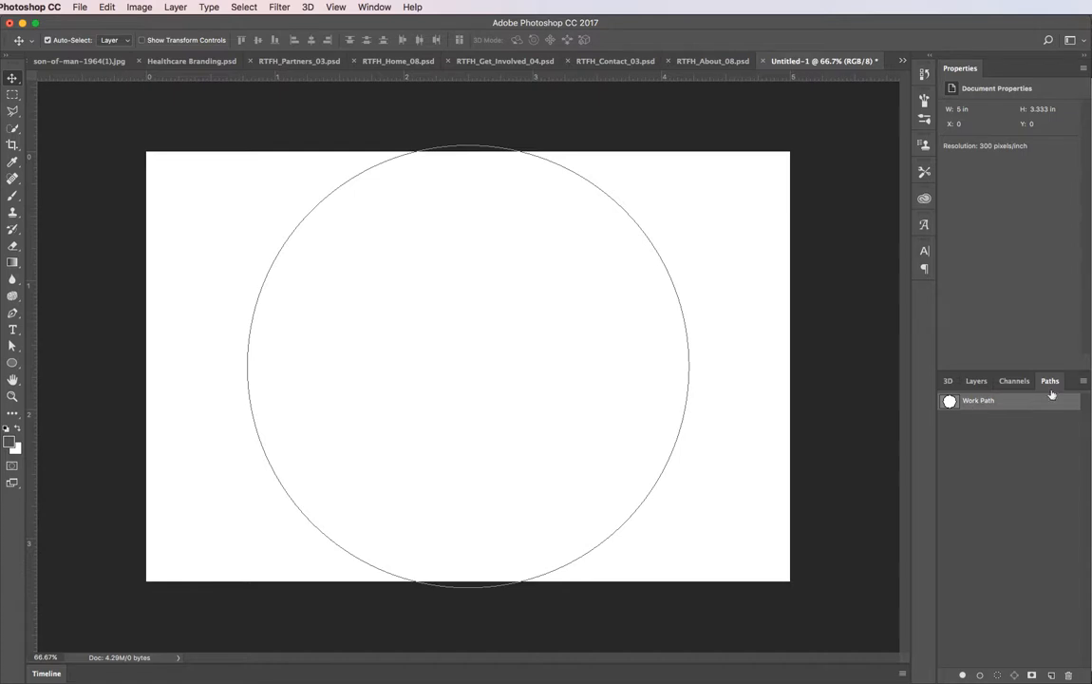
{"action": "left_click", "coordinate": [977, 381]}
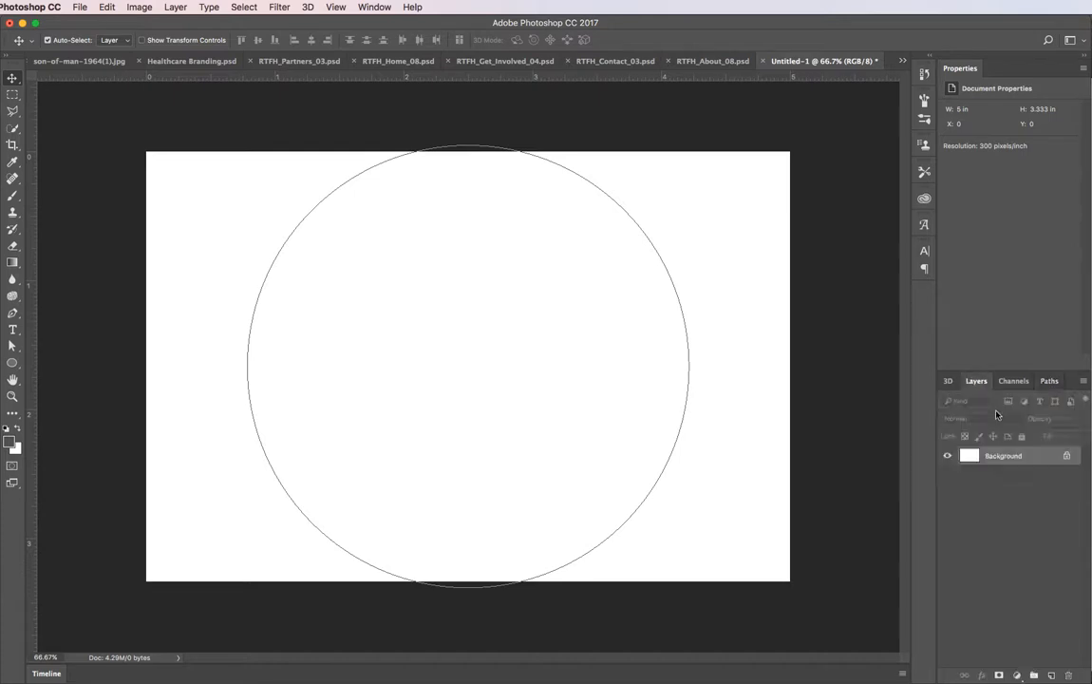
- Add a new empty layer and create a 3D extrusion on it from the circle's work path
{"action": "left_click", "coordinate": [1050, 675]}
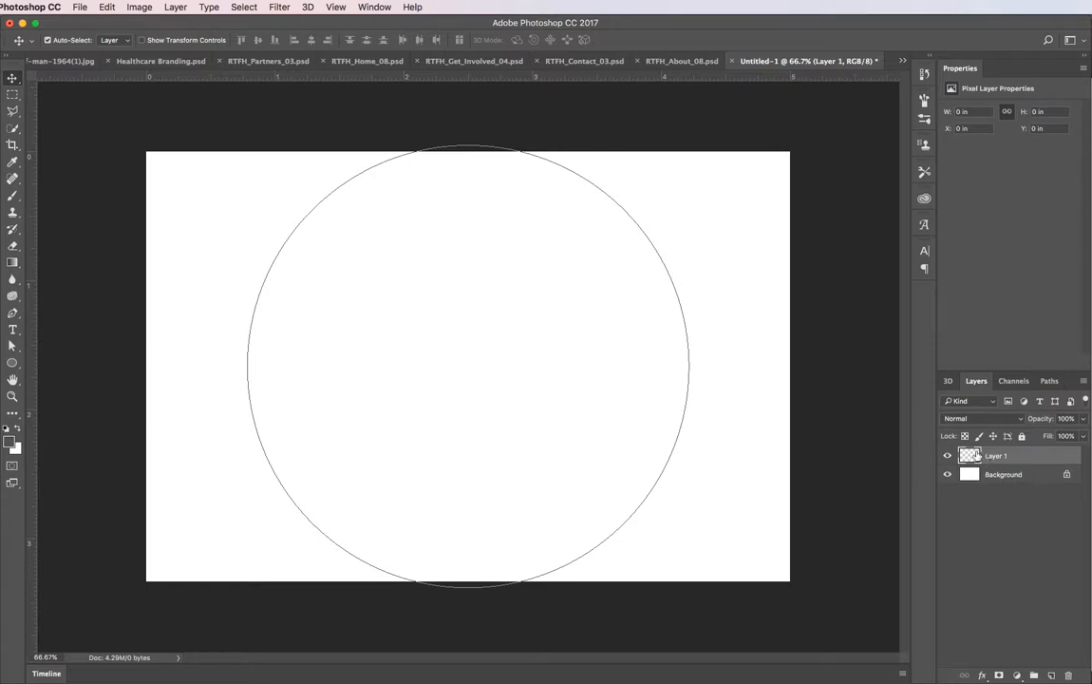
{"action": "left_click", "coordinate": [948, 381]}
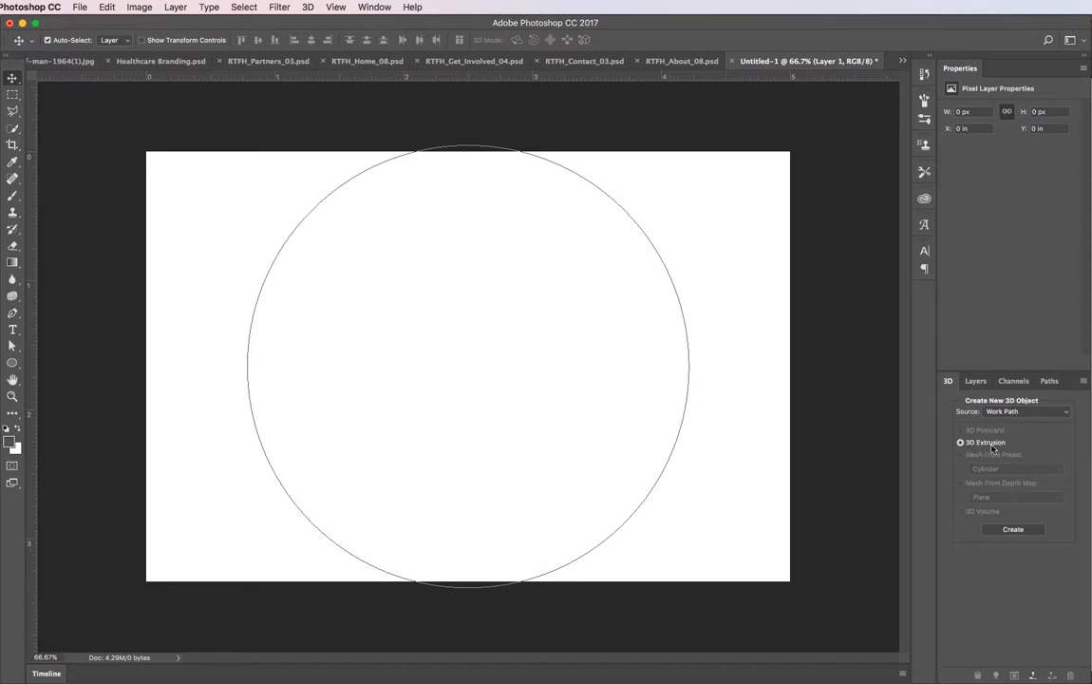
{"action": "left_click", "coordinate": [1002, 411]}
{"action": "left_click", "coordinate": [1002, 412]}
{"action": "left_click", "coordinate": [1014, 529]}
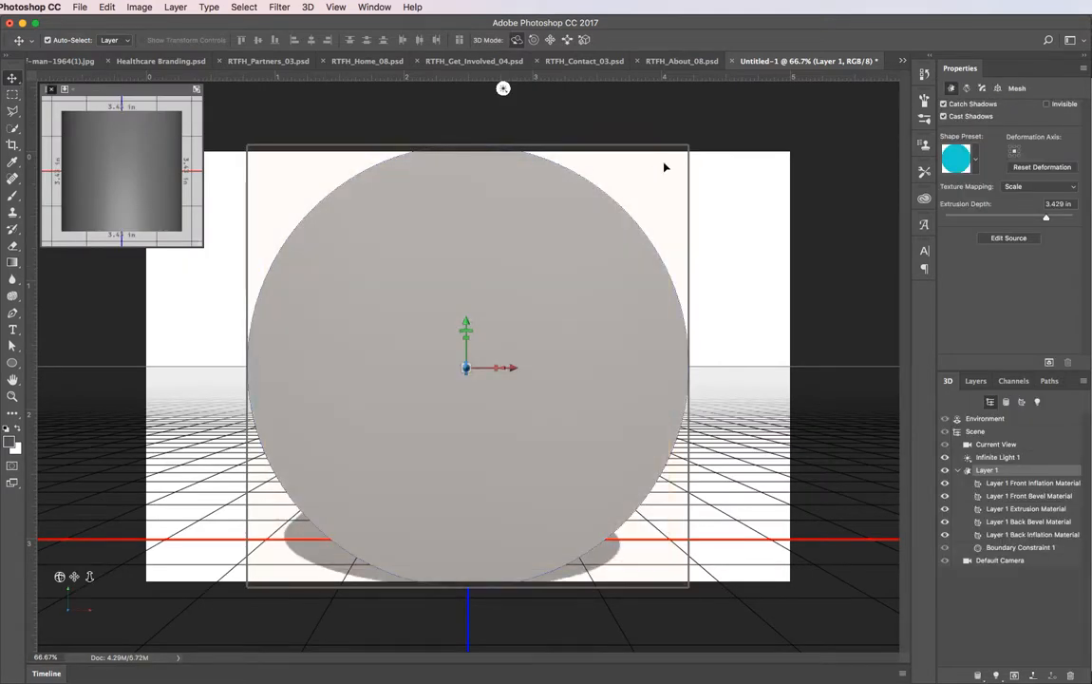
- Orbit the camera to an angled view of the cylinder and reduce its extrusion depth to 1.277 in
{"action": "left_click", "coordinate": [803, 189]}
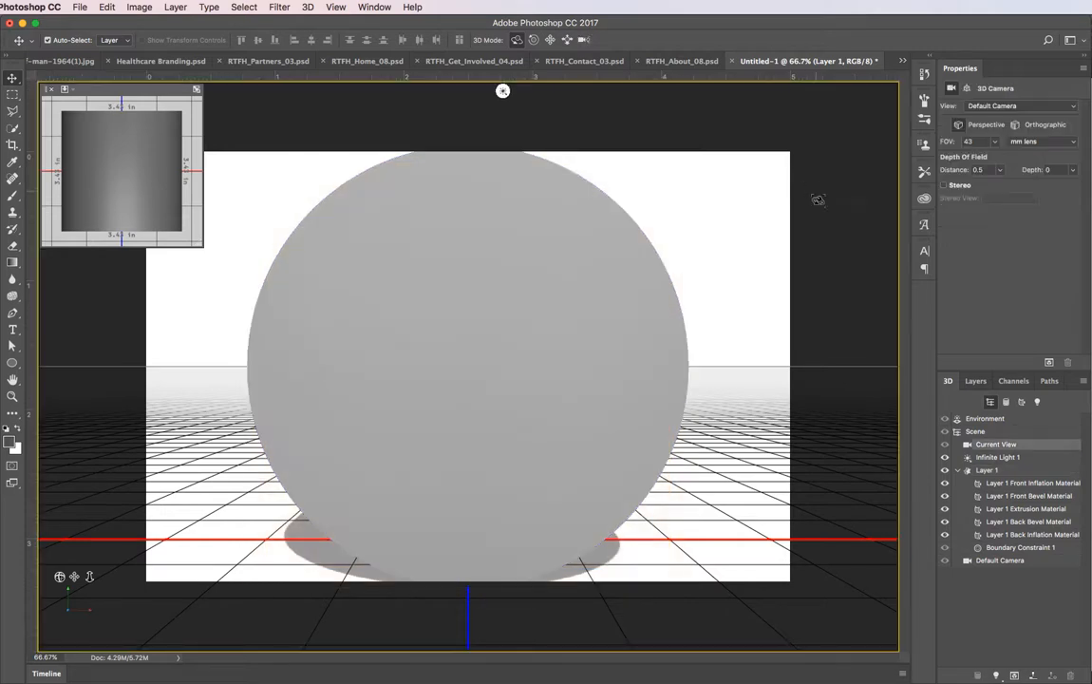
{"action": "left_click_drag", "start_coordinate": [731, 199], "coordinate": [697, 246]}
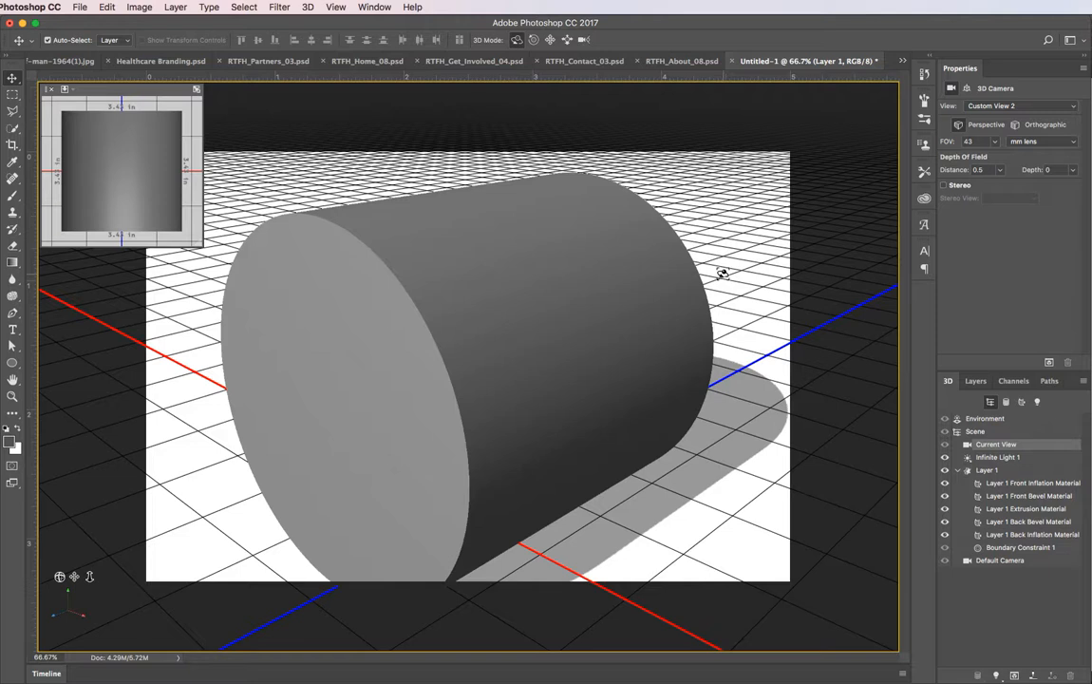
{"action": "left_click", "coordinate": [660, 275]}
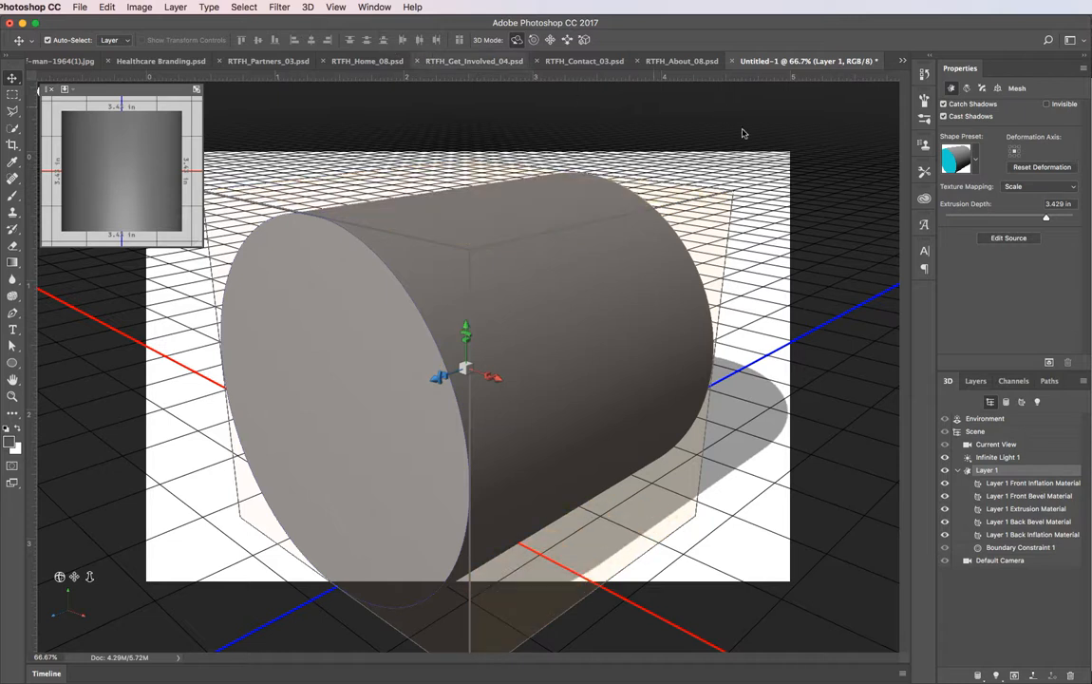
{"action": "left_click", "coordinate": [1027, 216]}
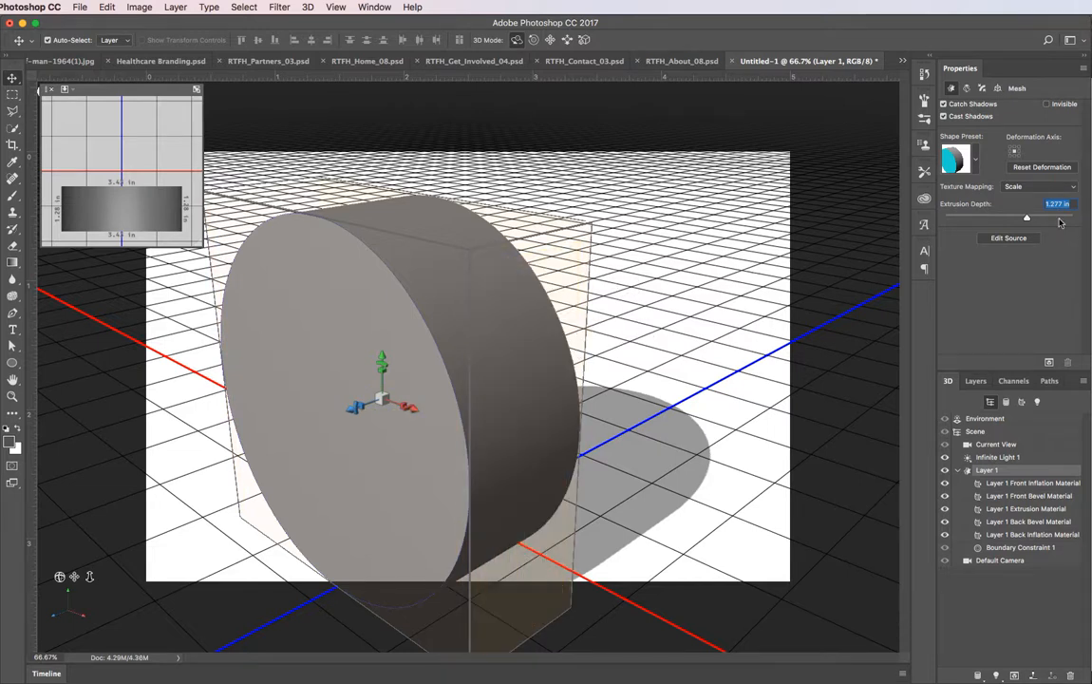
- Try a twist of 399° on the cylinder's deformation and return the twist to 0°
{"action": "left_click", "coordinate": [968, 89]}
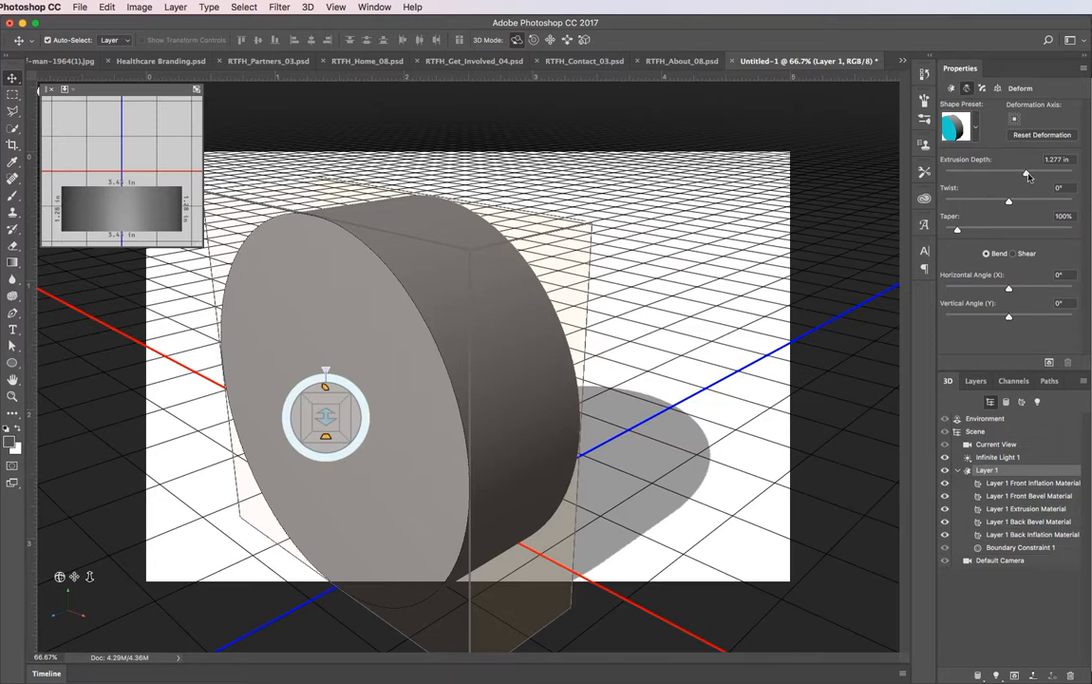
{"action": "left_click", "coordinate": [1024, 202]}
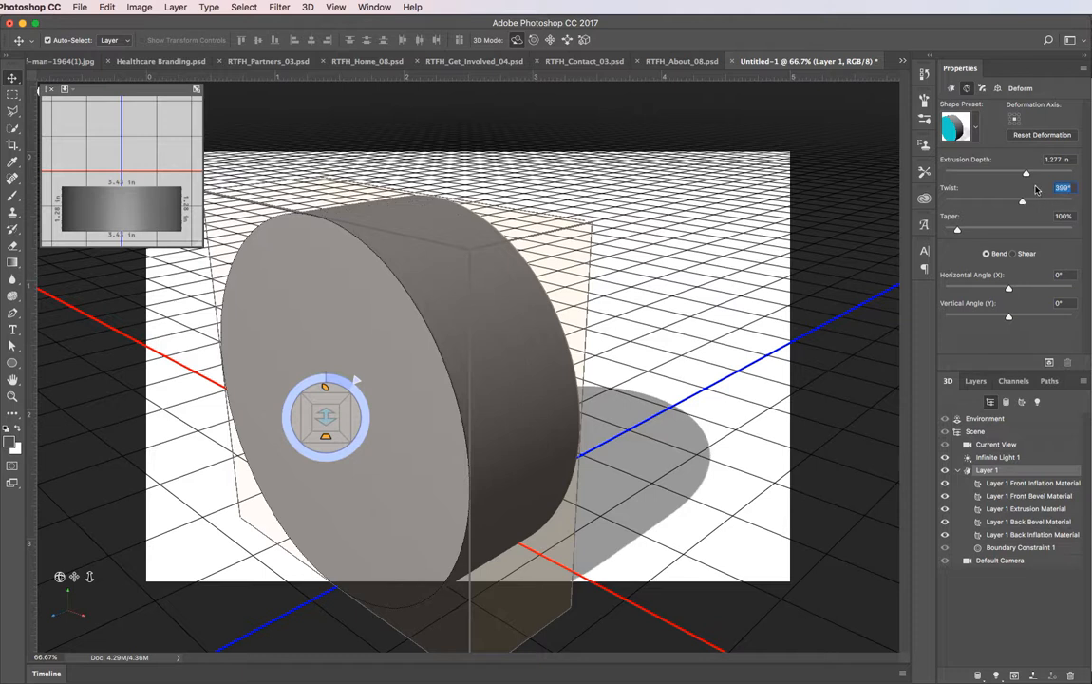
{"action": "type", "text": "0"}
{"action": "key", "text": "Tab"}
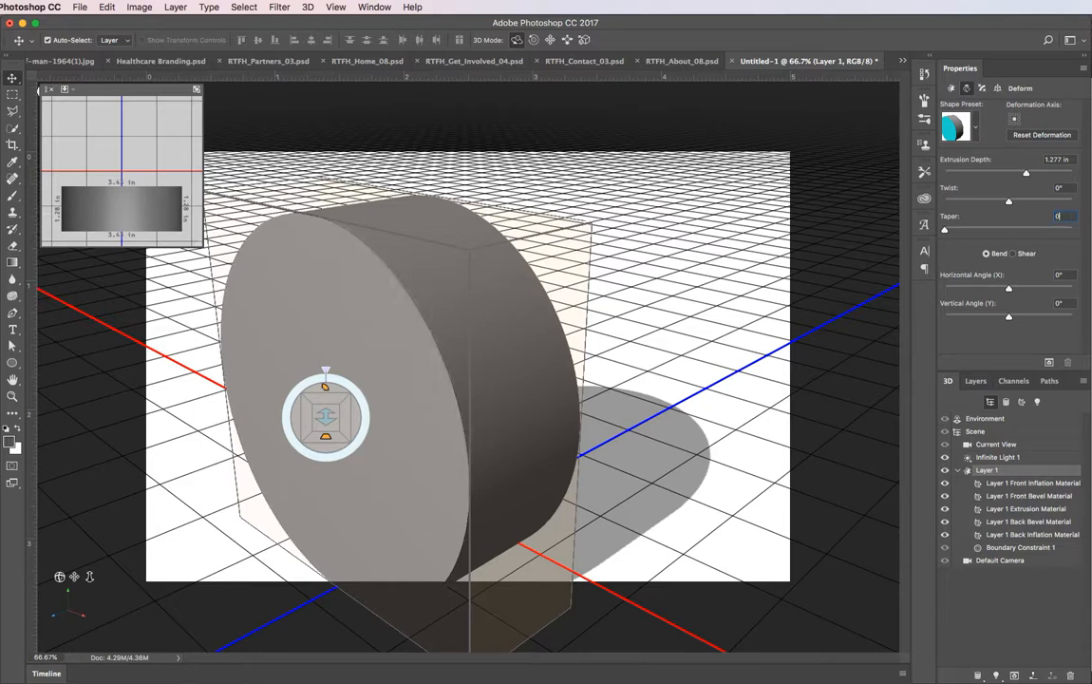
- Set the extrusion's taper to 0% and orbit around to see the shape from the side
{"action": "type", "text": "0"}
{"action": "key", "text": "Tab"}
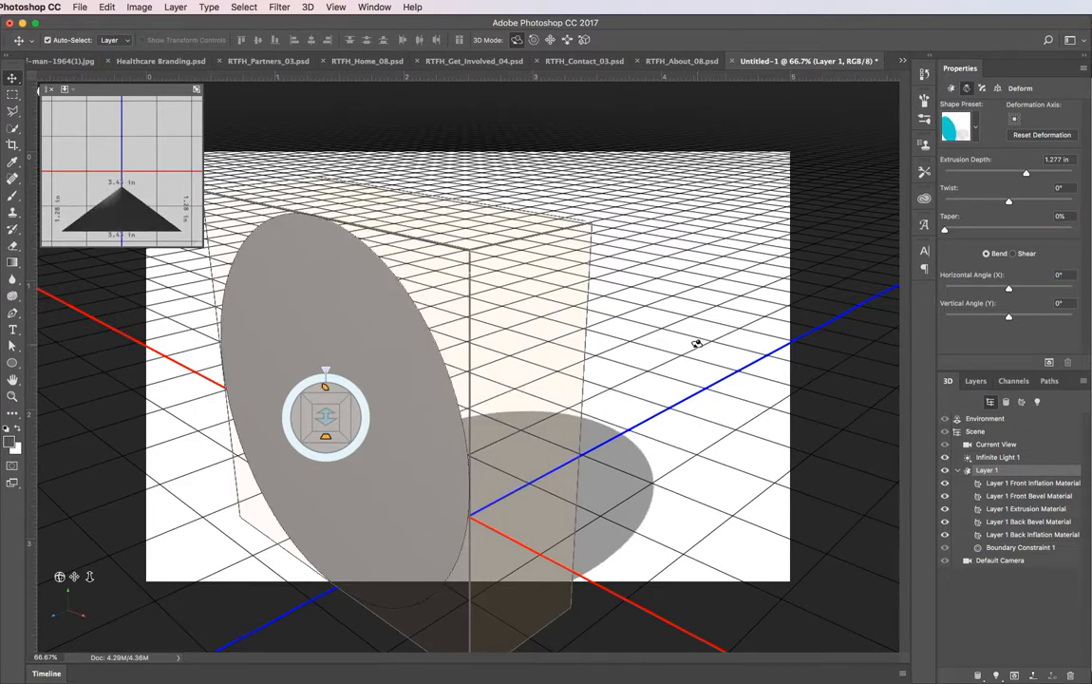
{"action": "left_click", "coordinate": [700, 318]}
{"action": "left_click_drag", "start_coordinate": [700, 317], "coordinate": [622, 326]}
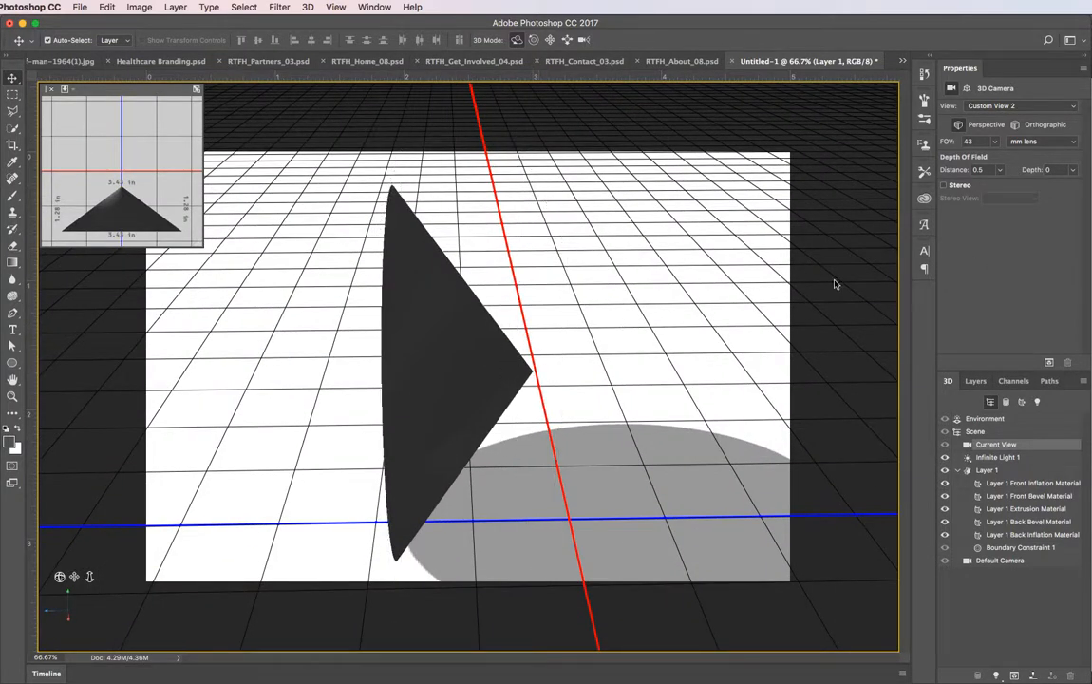
- Set the extrusion's taper to 200% and examine the flared shape from different camera angles
{"action": "left_click", "coordinate": [422, 325]}
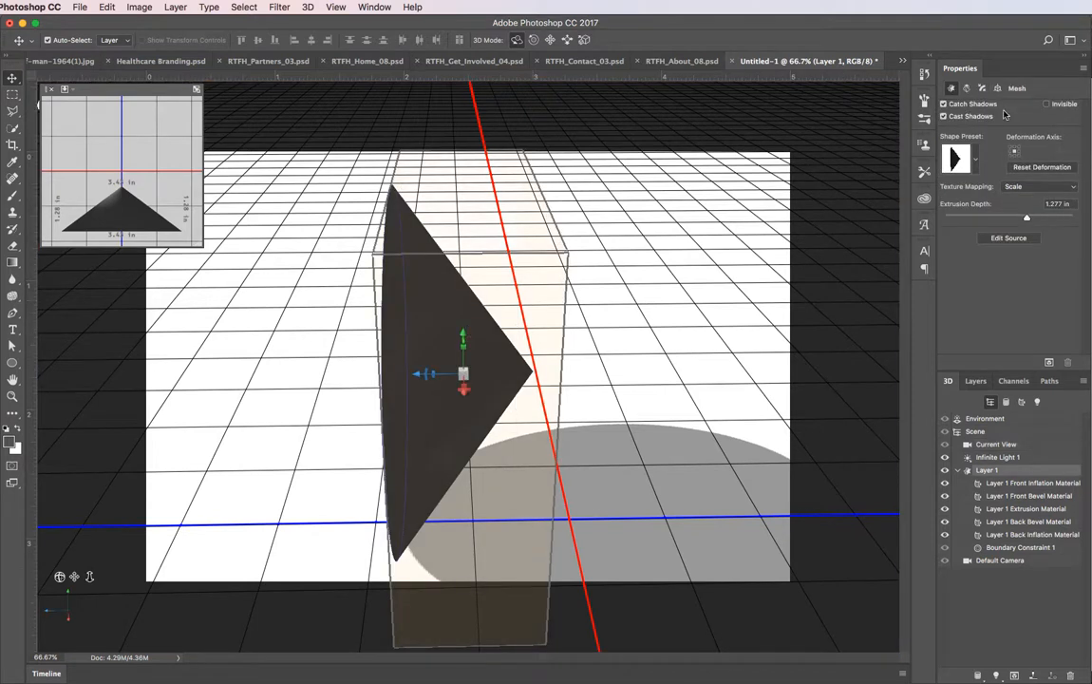
{"action": "left_click", "coordinate": [967, 88]}
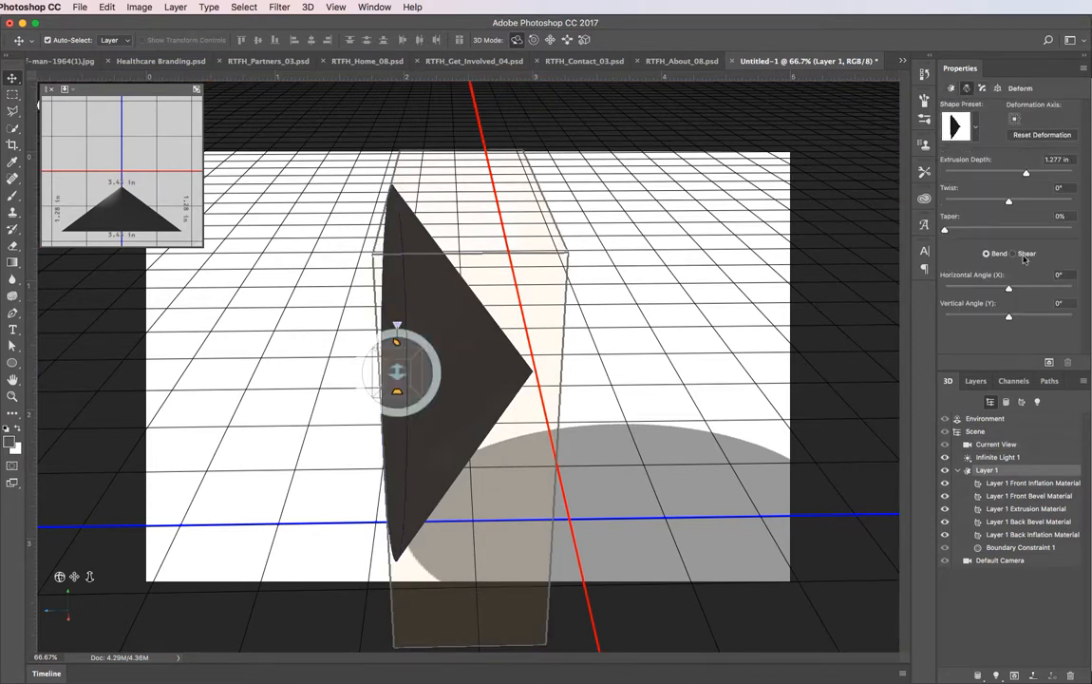
{"action": "left_click", "coordinate": [1063, 216]}
{"action": "type", "text": "200"}
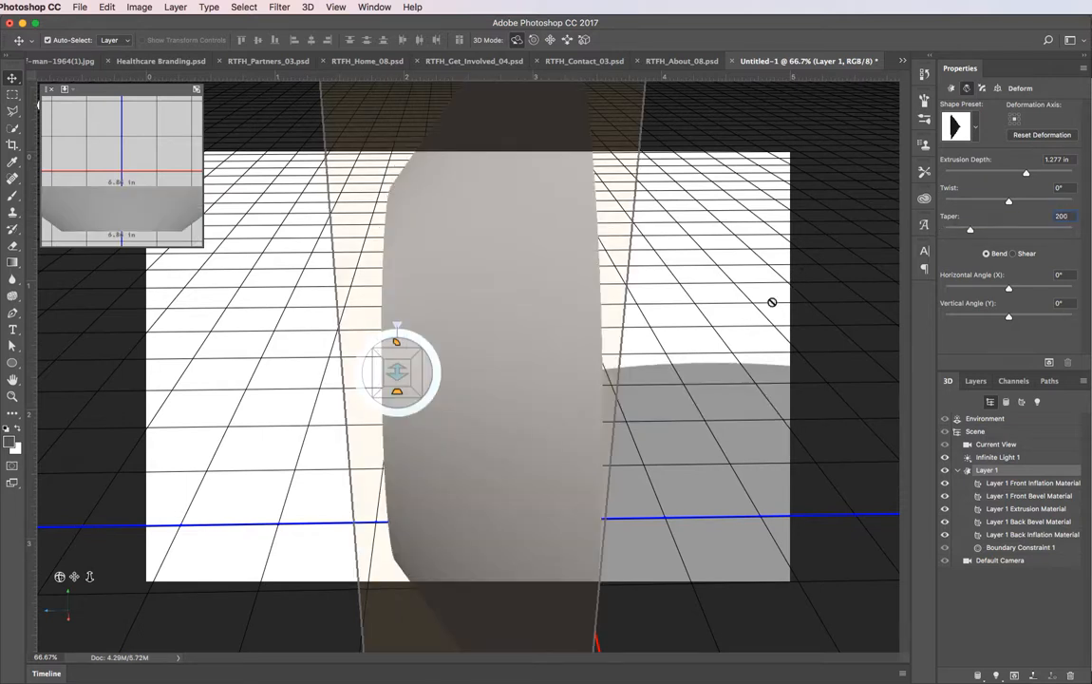
{"action": "left_click_drag", "start_coordinate": [797, 222], "coordinate": [748, 45]}
{"action": "left_click", "coordinate": [567, 39]}
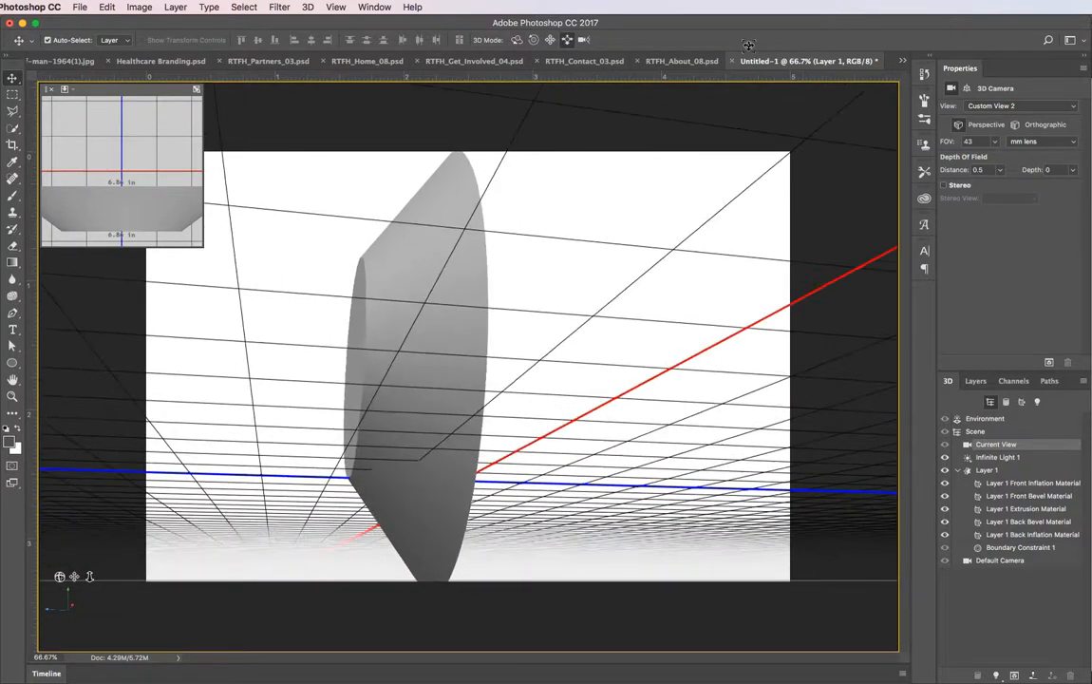
{"action": "left_click", "coordinate": [517, 39]}
{"action": "left_click_drag", "start_coordinate": [700, 222], "coordinate": [494, 251]}
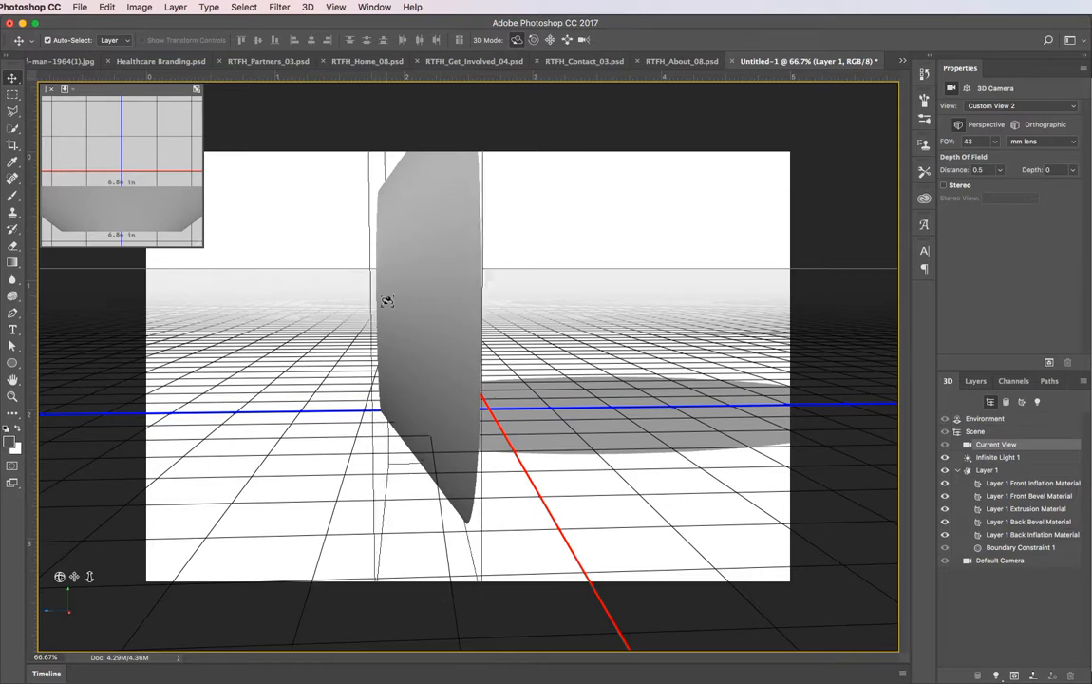
- Select the extruded mesh and restore its taper to 100%
{"action": "left_click", "coordinate": [431, 251]}
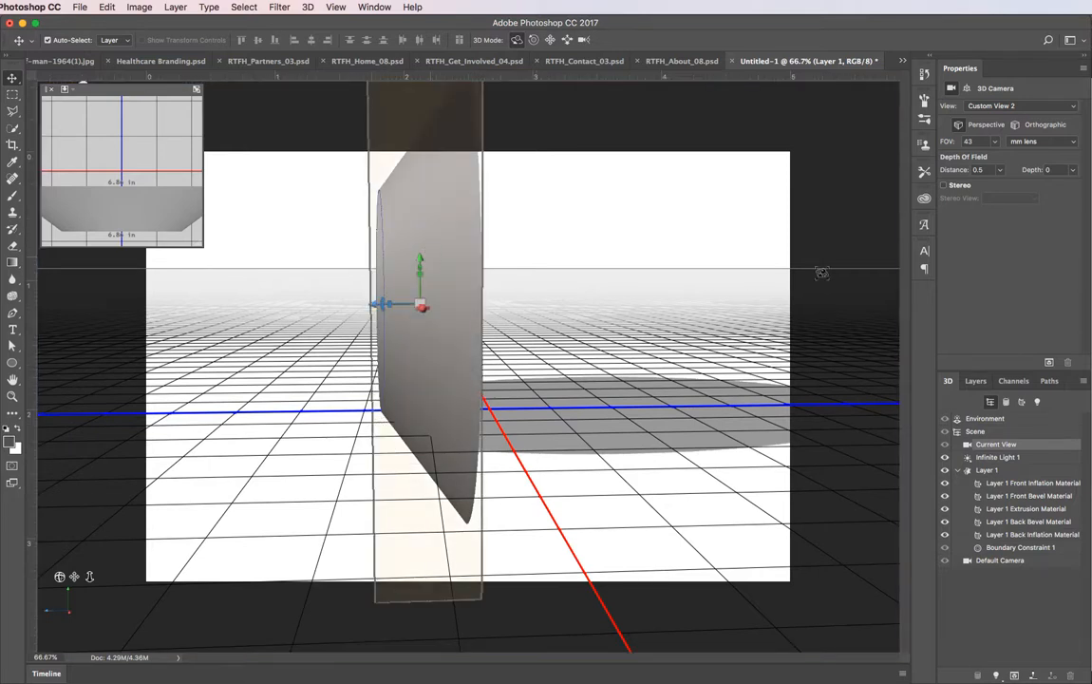
{"action": "left_click", "coordinate": [444, 188]}
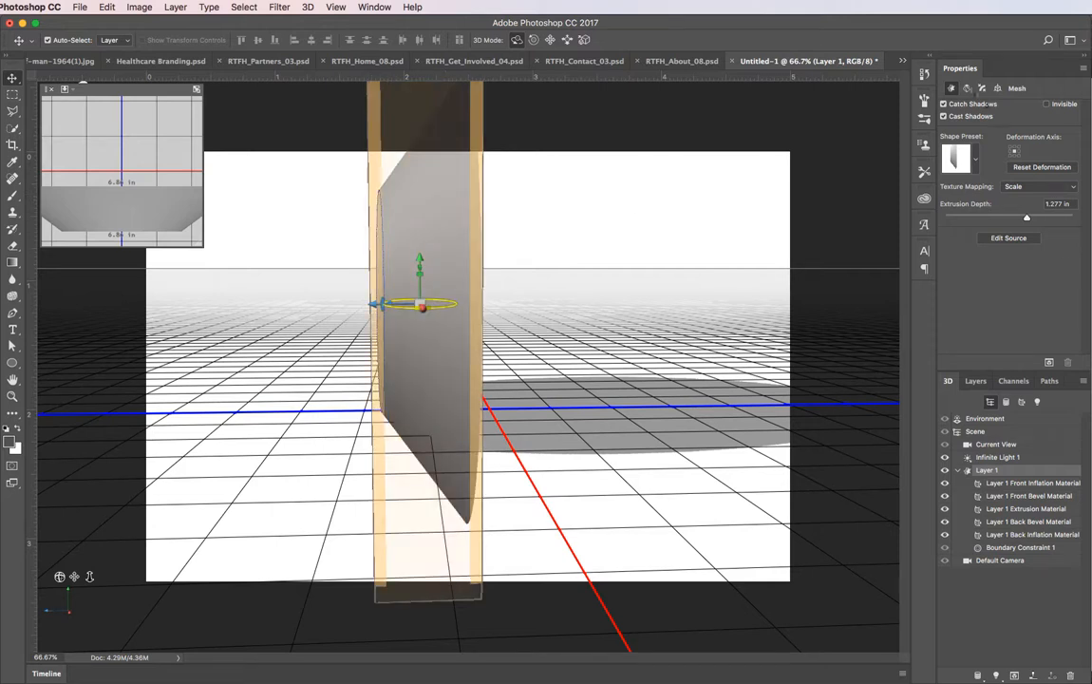
{"action": "left_click", "coordinate": [967, 89]}
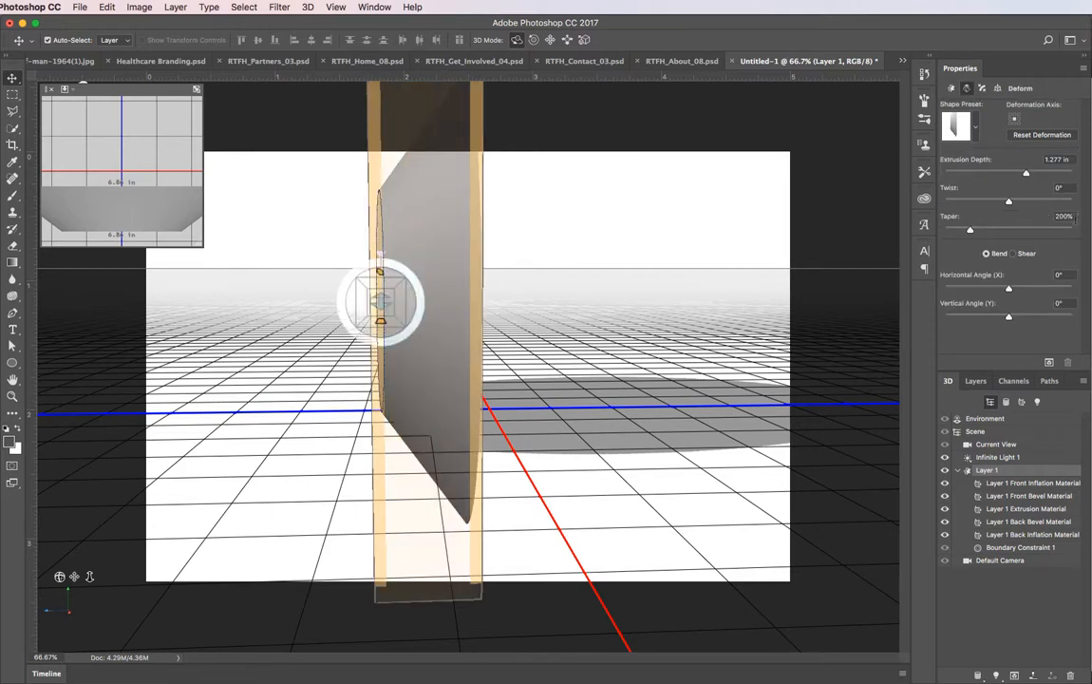
{"action": "type", "text": "100"}
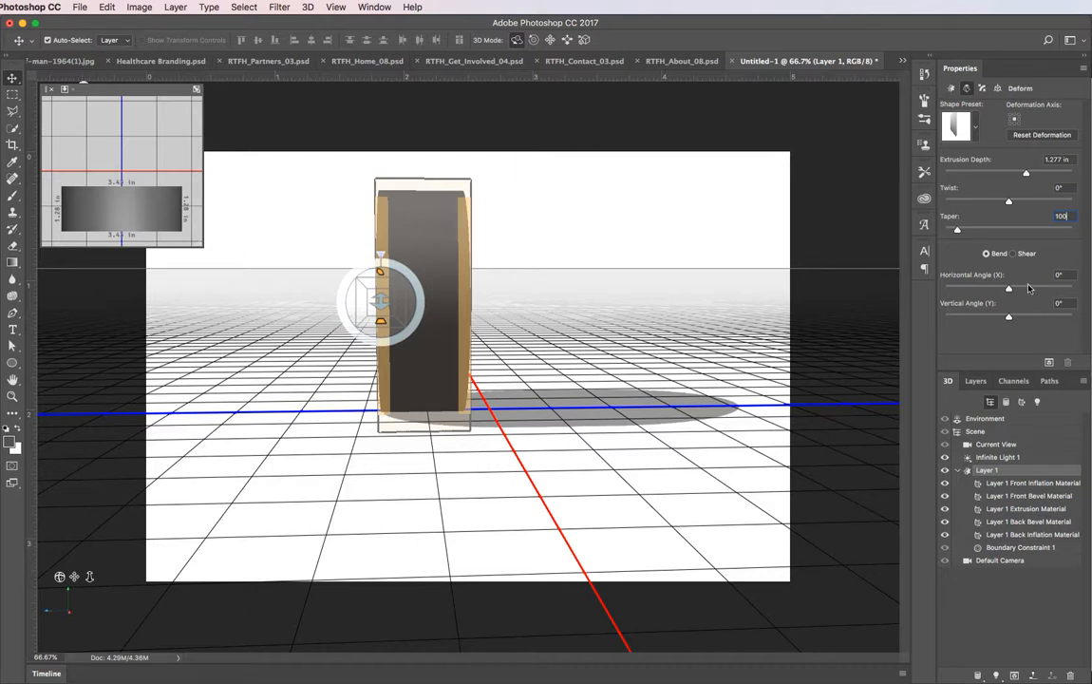
{"action": "key", "text": "Tab"}
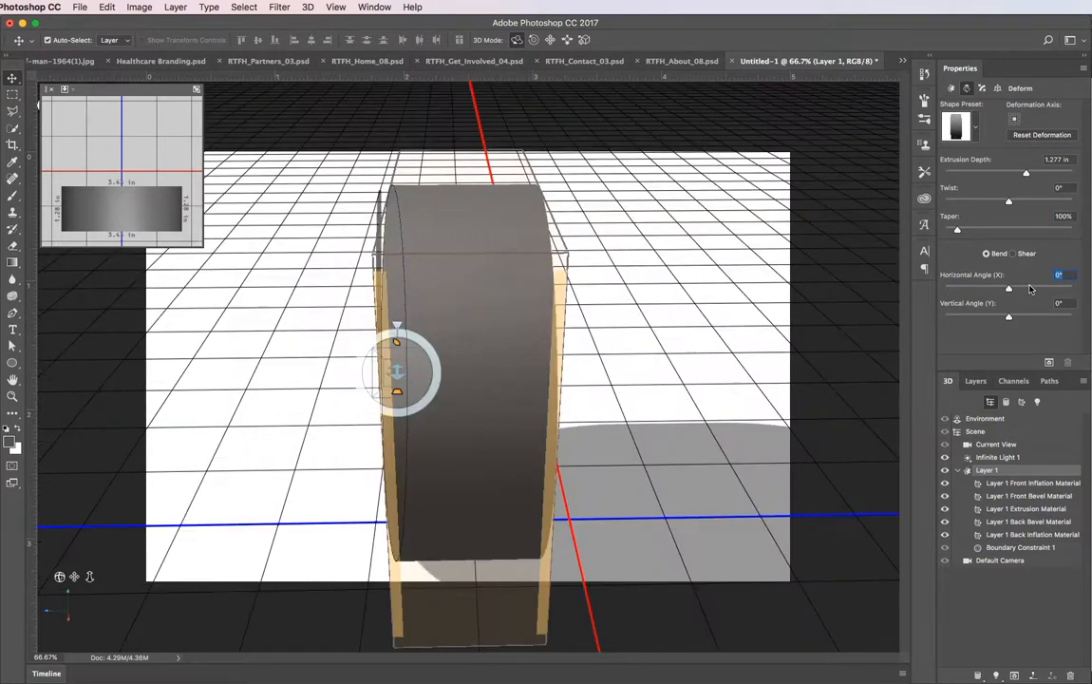
- Try bending the cylinder with a horizontal angle of 50° and undo the bend
{"action": "left_click_drag", "start_coordinate": [767, 334], "coordinate": [770, 257]}
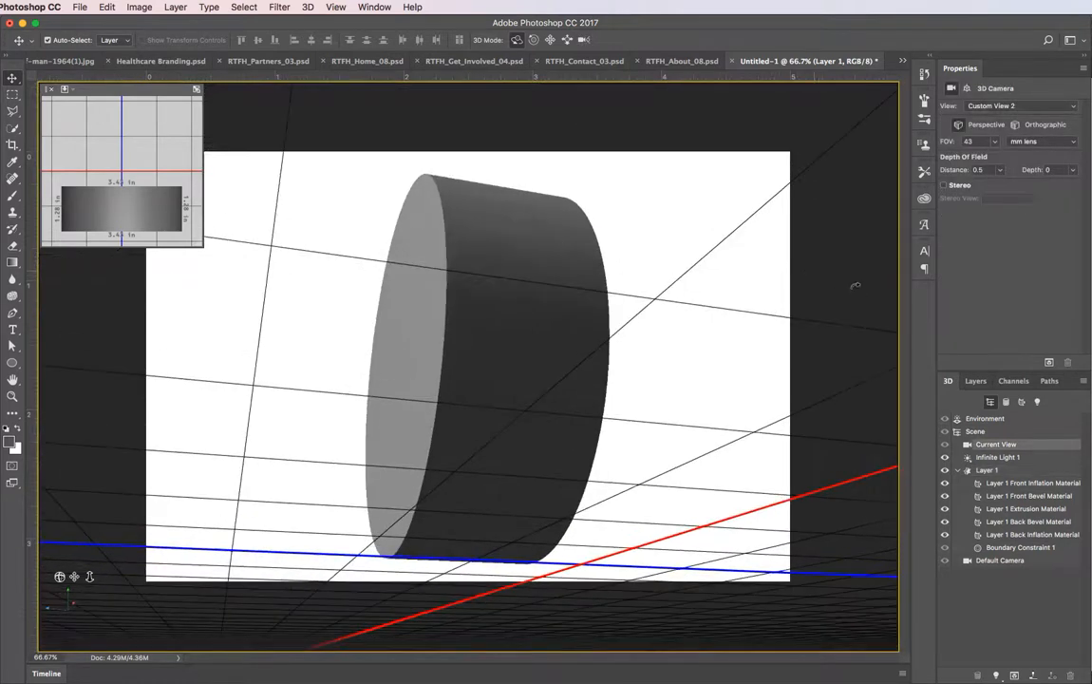
{"action": "left_click", "coordinate": [558, 235]}
{"action": "left_click", "coordinate": [494, 238]}
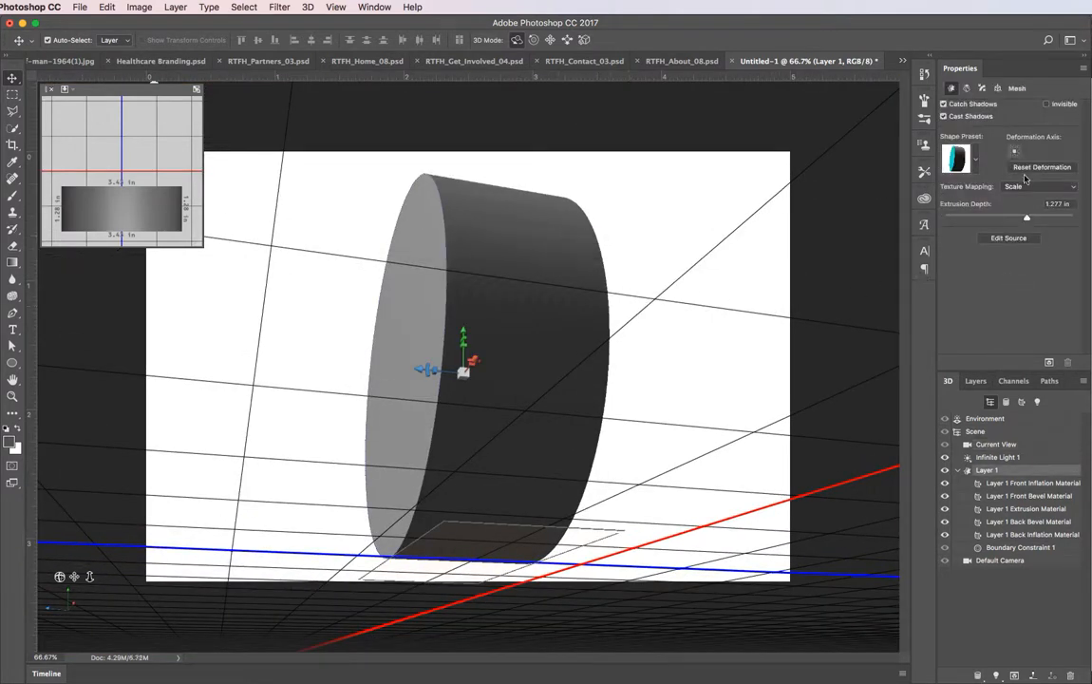
{"action": "left_click", "coordinate": [968, 87]}
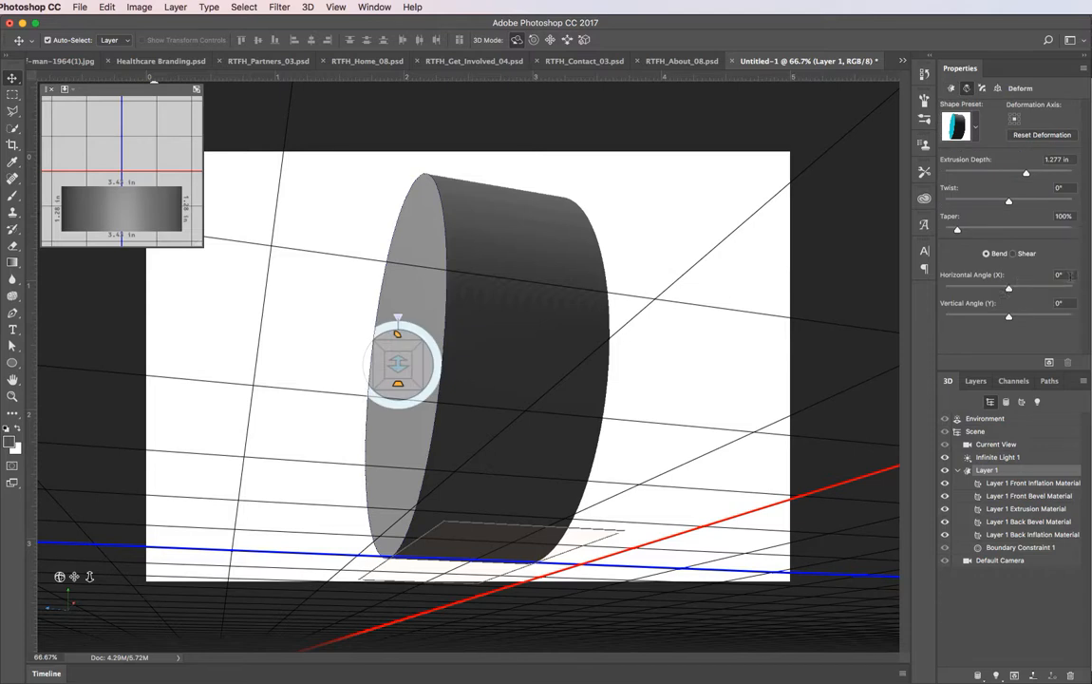
{"action": "left_click", "coordinate": [994, 272]}
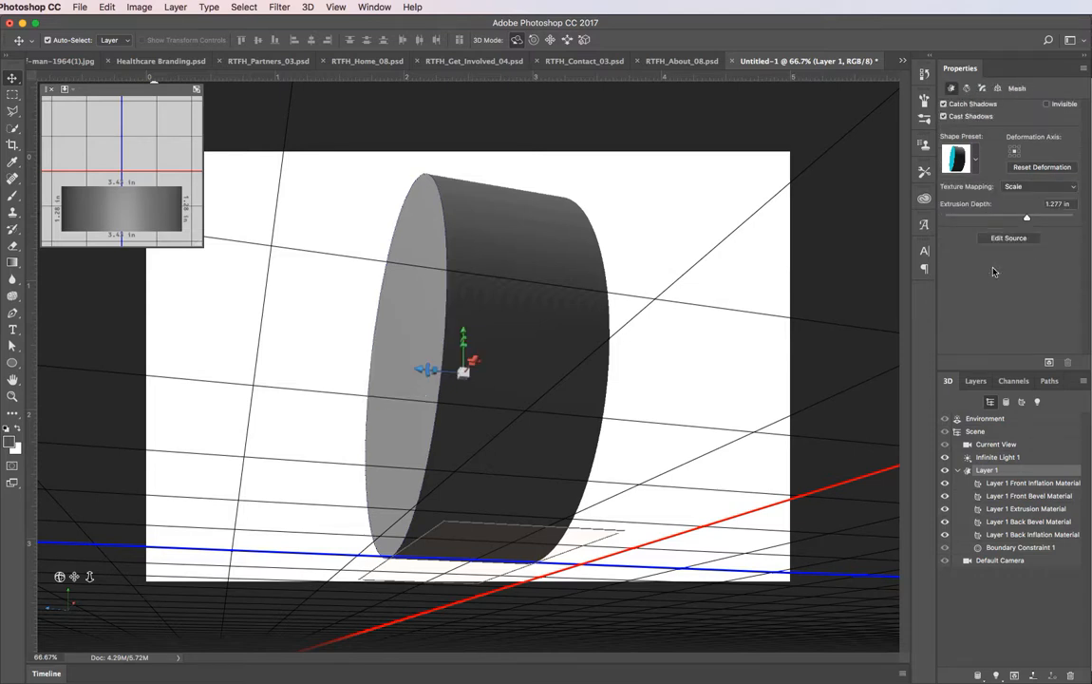
{"action": "left_click", "coordinate": [967, 88]}
{"action": "left_click", "coordinate": [1065, 275]}
{"action": "type", "text": "50"}
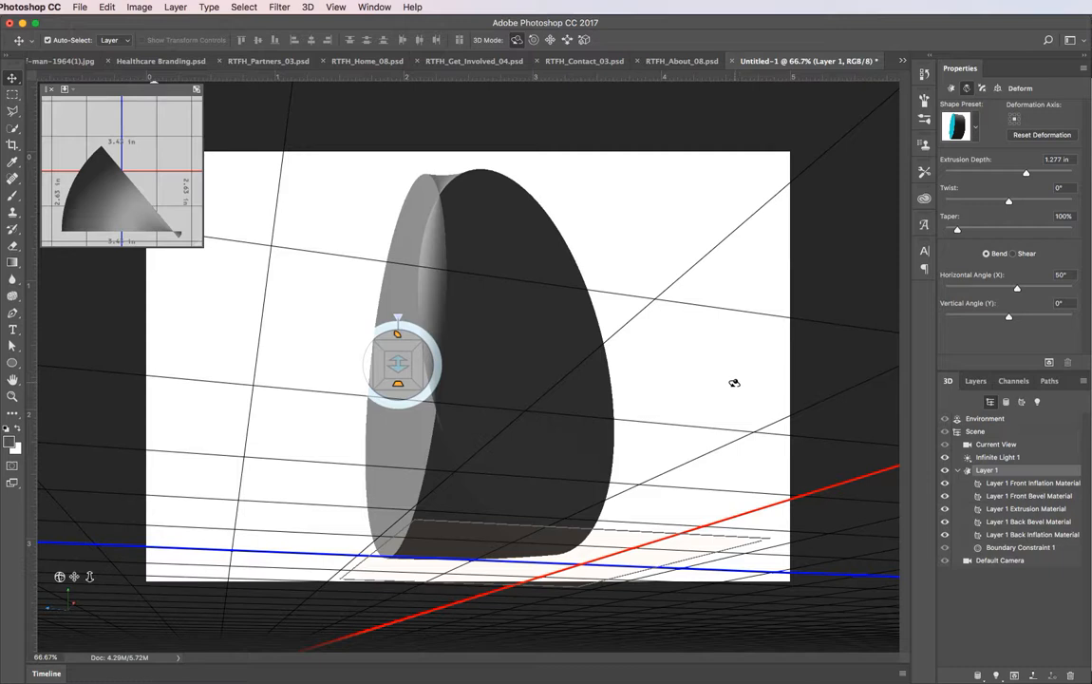
{"action": "key", "text": "super+z"}
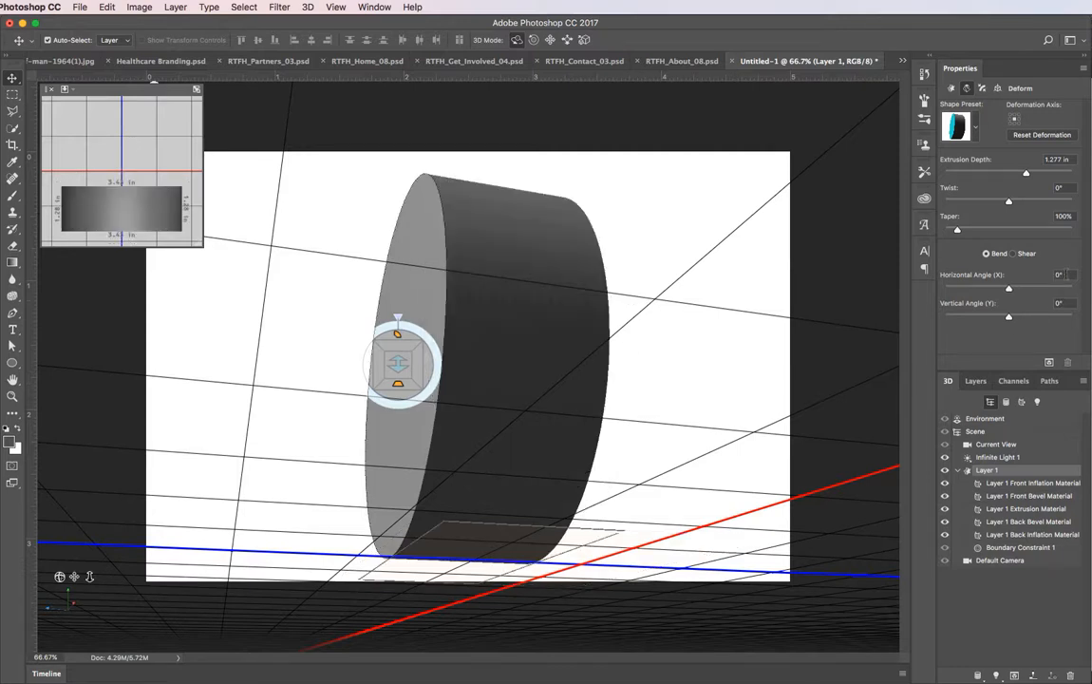
- Bend the extrusion with a horizontal angle of 360°, orbit around the rounded shape and select its mesh
{"action": "key", "text": "Return"}
{"action": "type", "text": "360"}
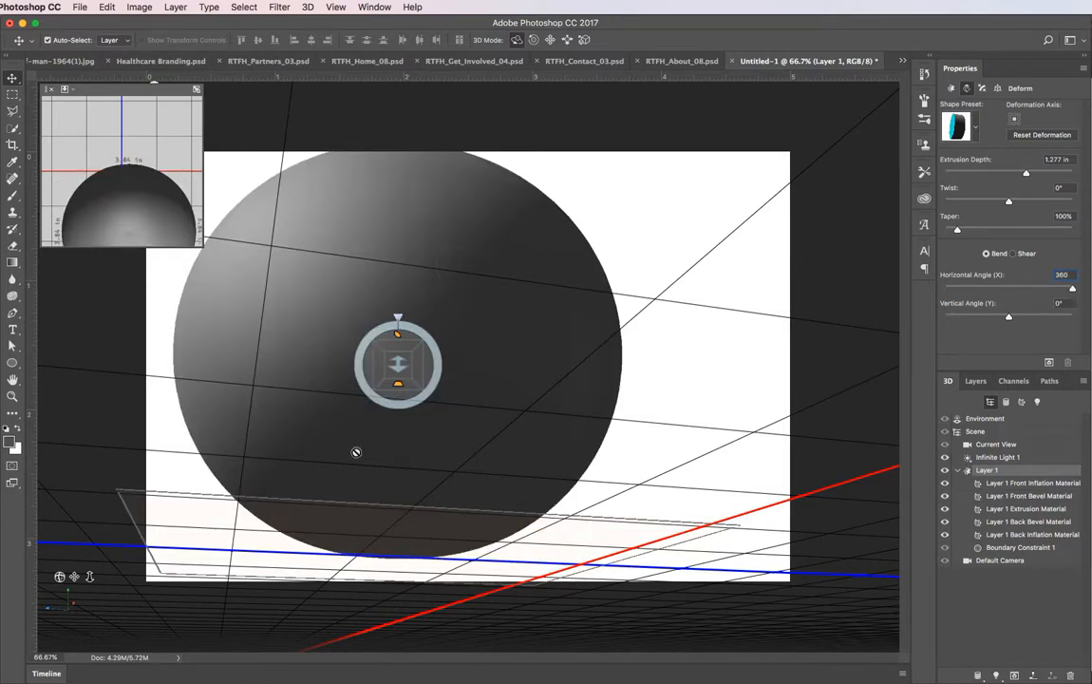
{"action": "left_click_drag", "start_coordinate": [809, 258], "coordinate": [507, 315]}
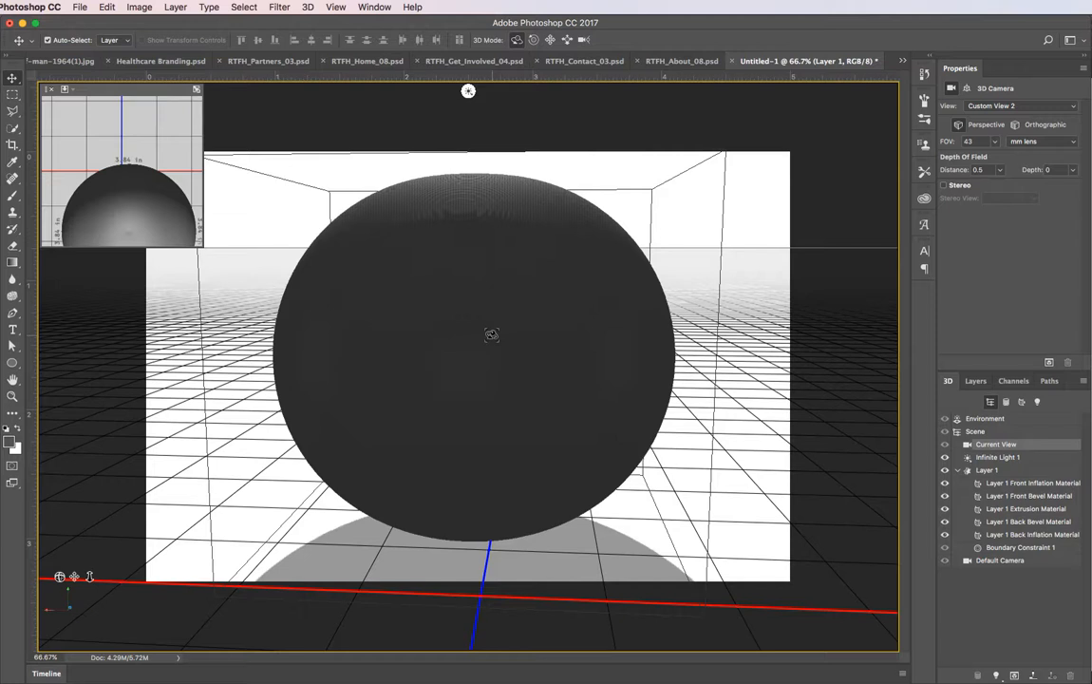
{"action": "left_click", "coordinate": [568, 267]}
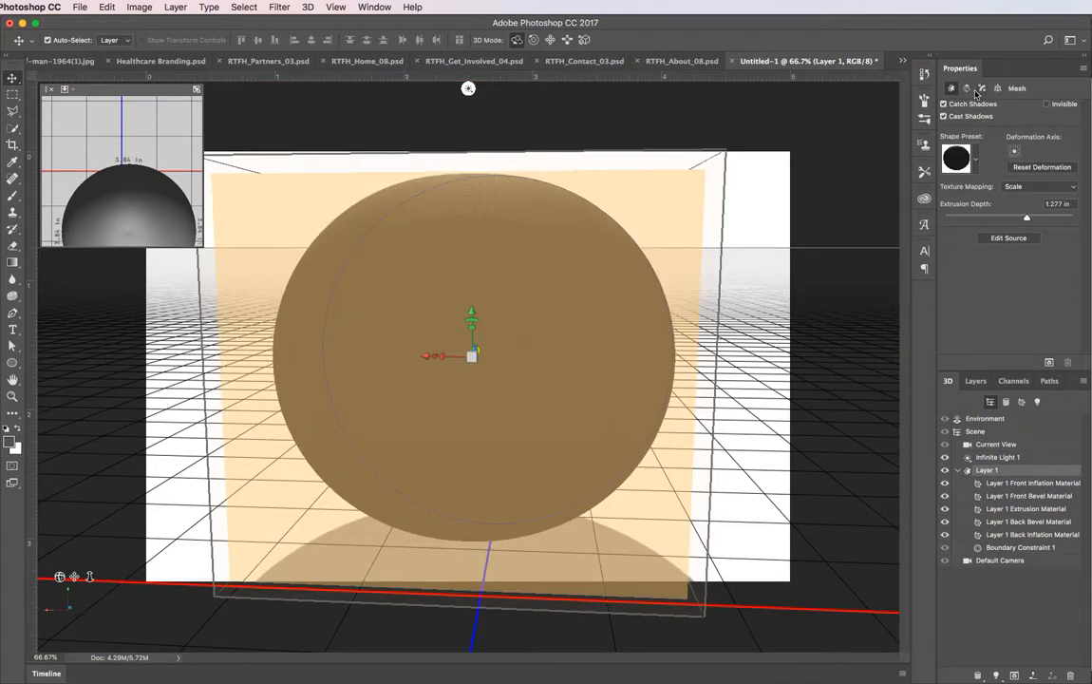
- Reset the bend's horizontal angle to 0° in the mesh's deform settings
{"action": "left_click", "coordinate": [967, 87]}
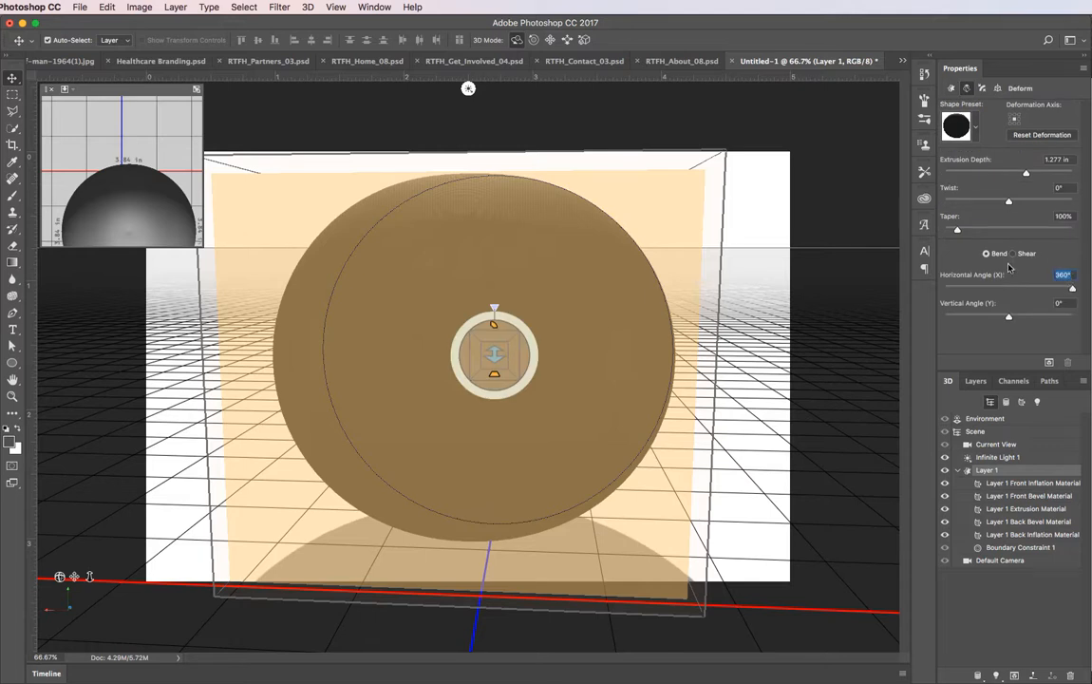
{"action": "type", "text": "0"}
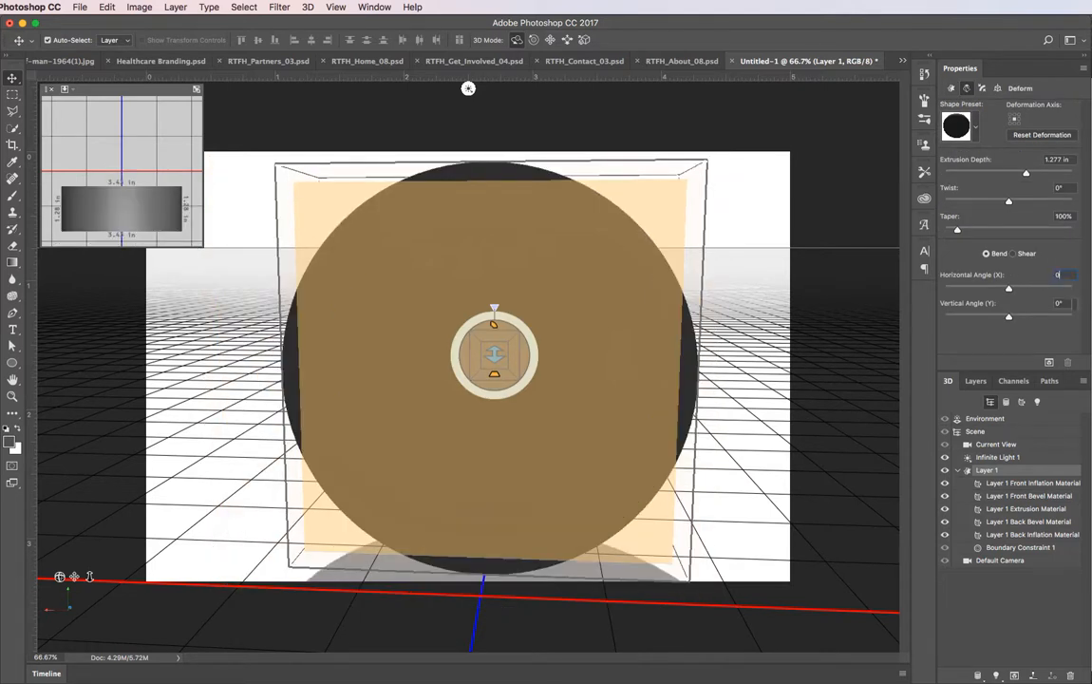
- Try bending the extrusion with a vertical angle of 180° and reset the angle to 0°
{"action": "left_click", "coordinate": [1052, 304]}
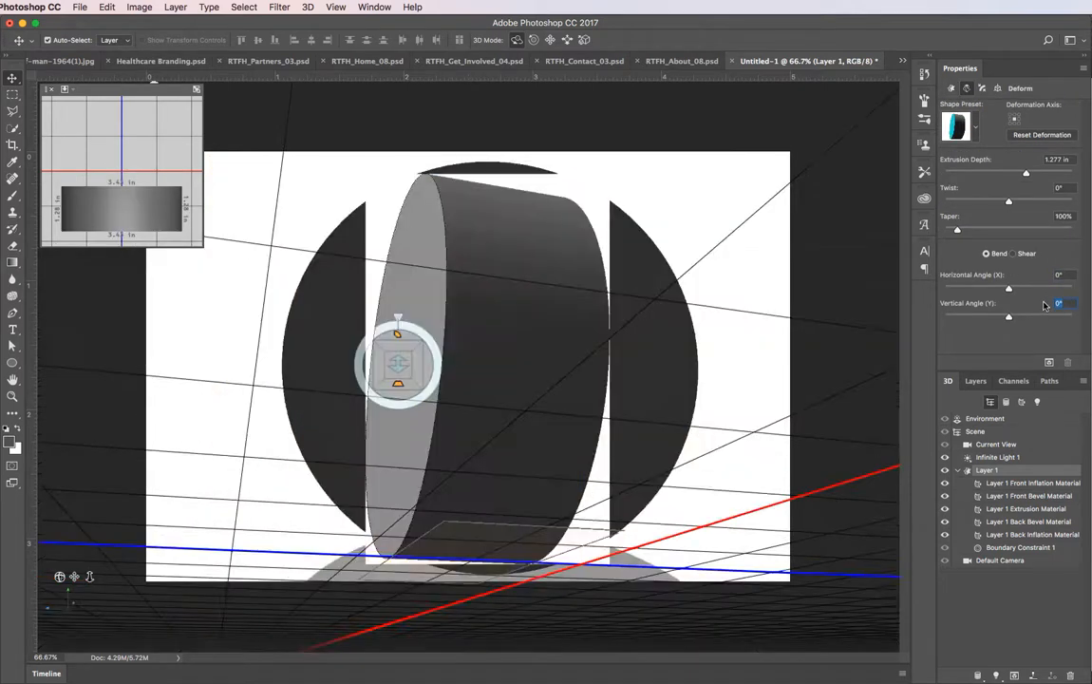
{"action": "type", "text": "18"}
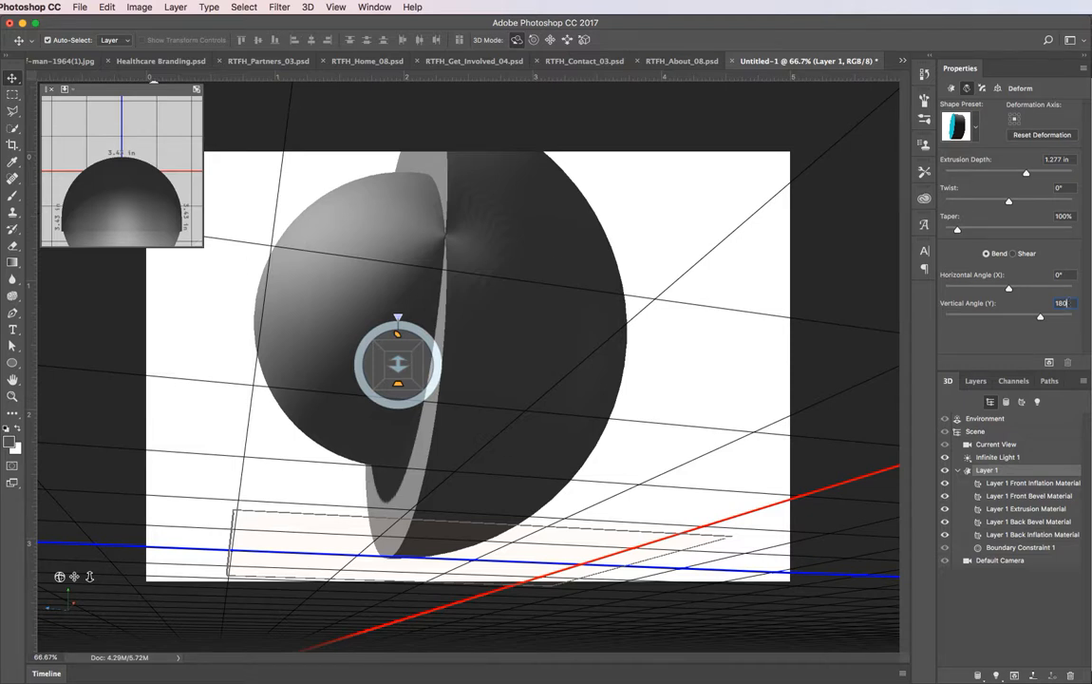
{"action": "type", "text": "0"}
{"action": "key", "text": "Return"}
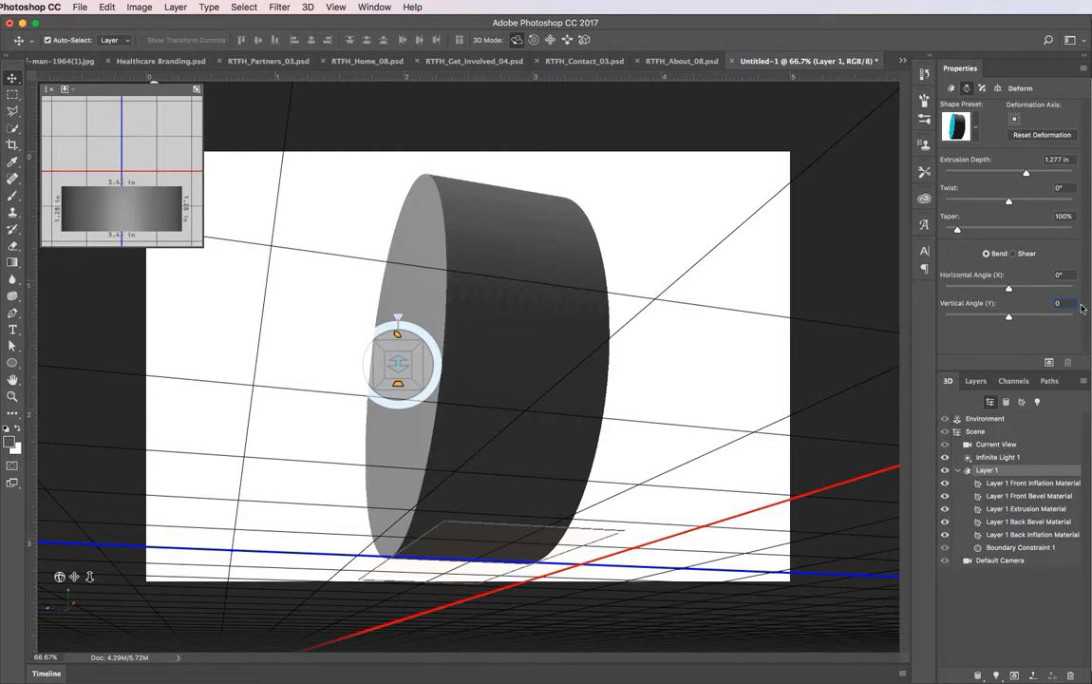
- Try to shear the extrusion with a horizontal angle of 50°, reselect its mesh and reset the angle to 0°
{"action": "left_click_drag", "start_coordinate": [1069, 273], "coordinate": [1030, 276]}
{"action": "type", "text": "50"}
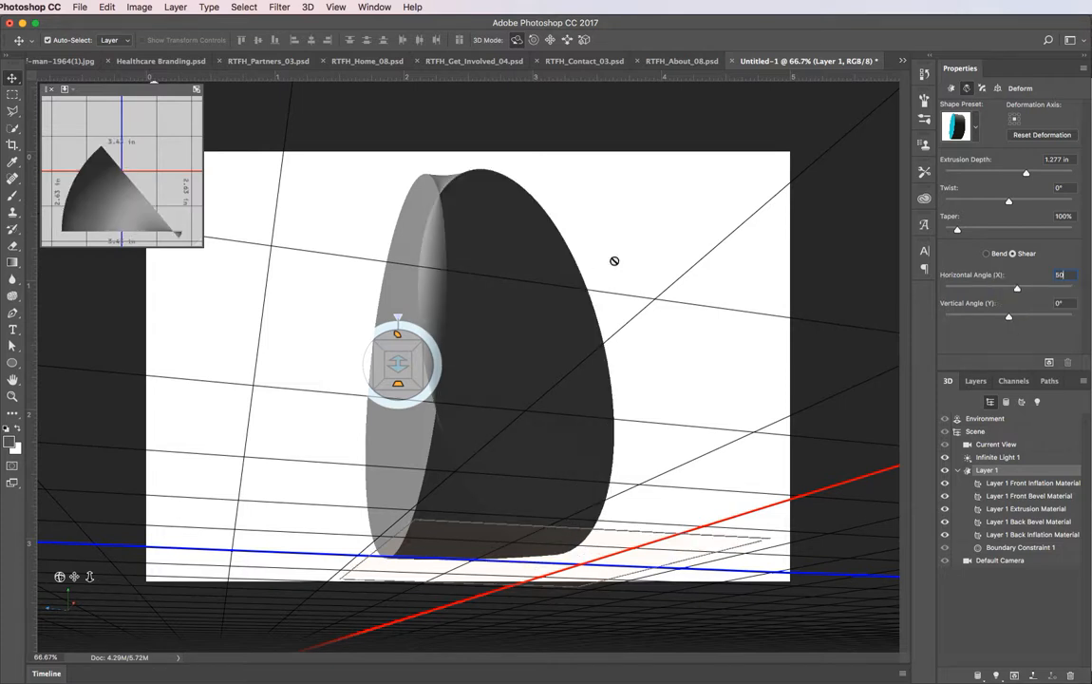
{"action": "left_click", "coordinate": [628, 347]}
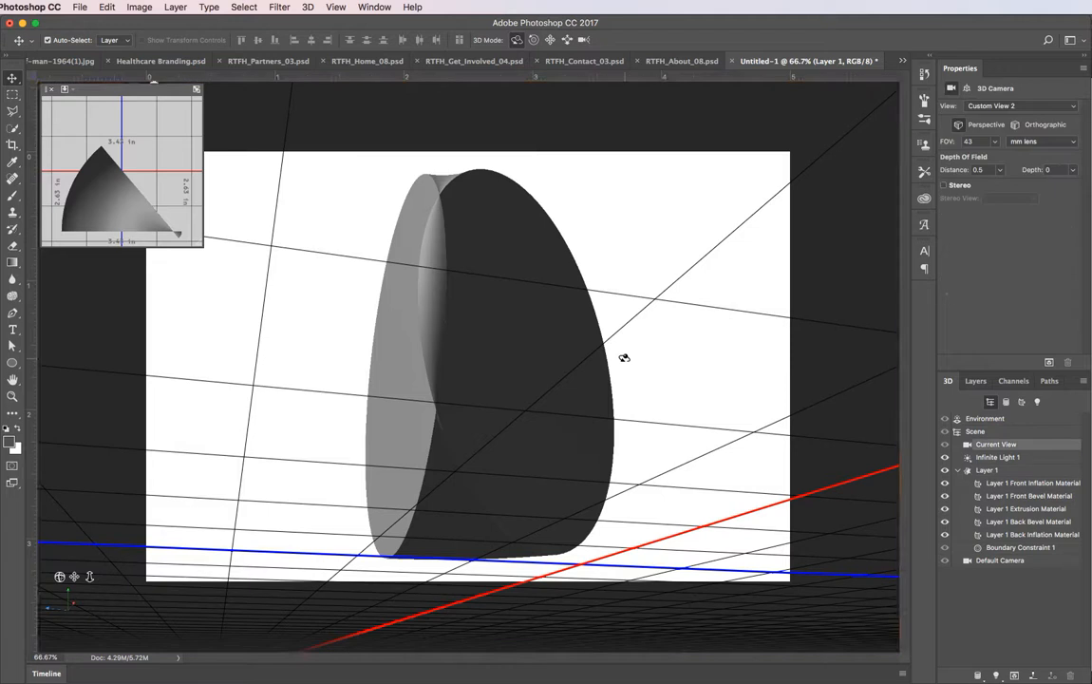
{"action": "left_click", "coordinate": [500, 282]}
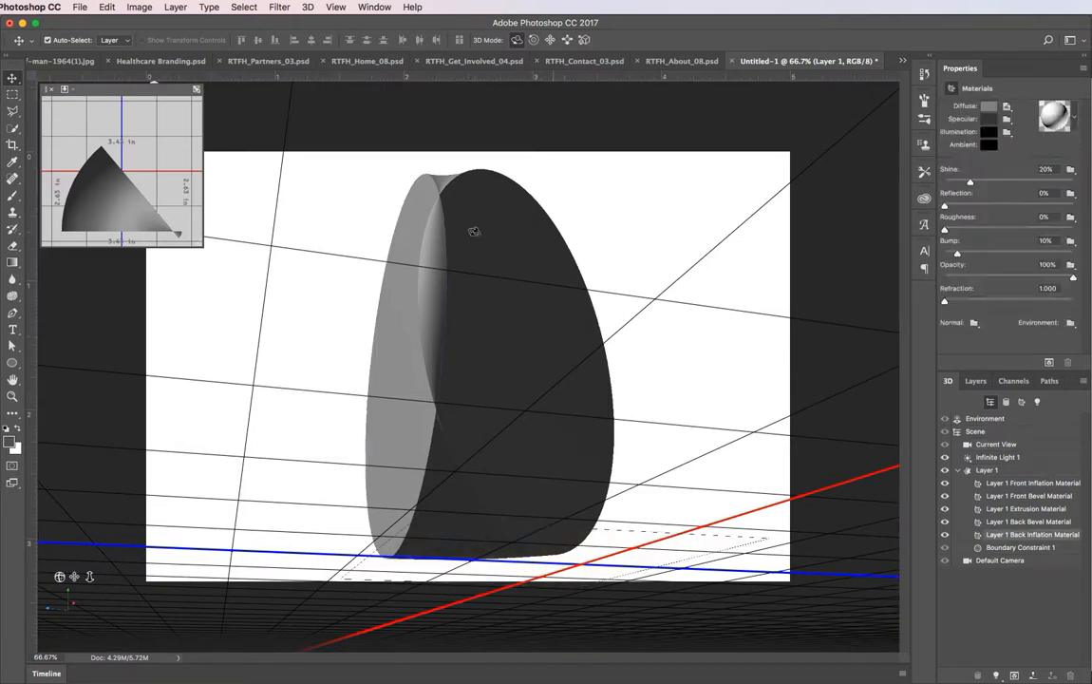
{"action": "left_click", "coordinate": [958, 88]}
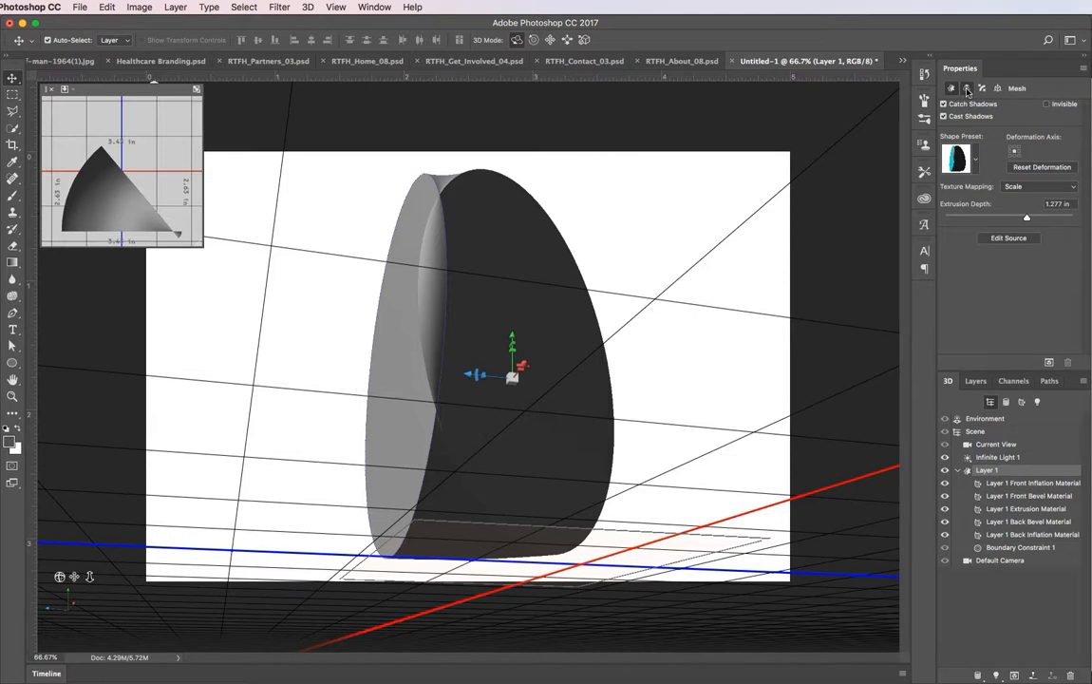
{"action": "left_click", "coordinate": [967, 88]}
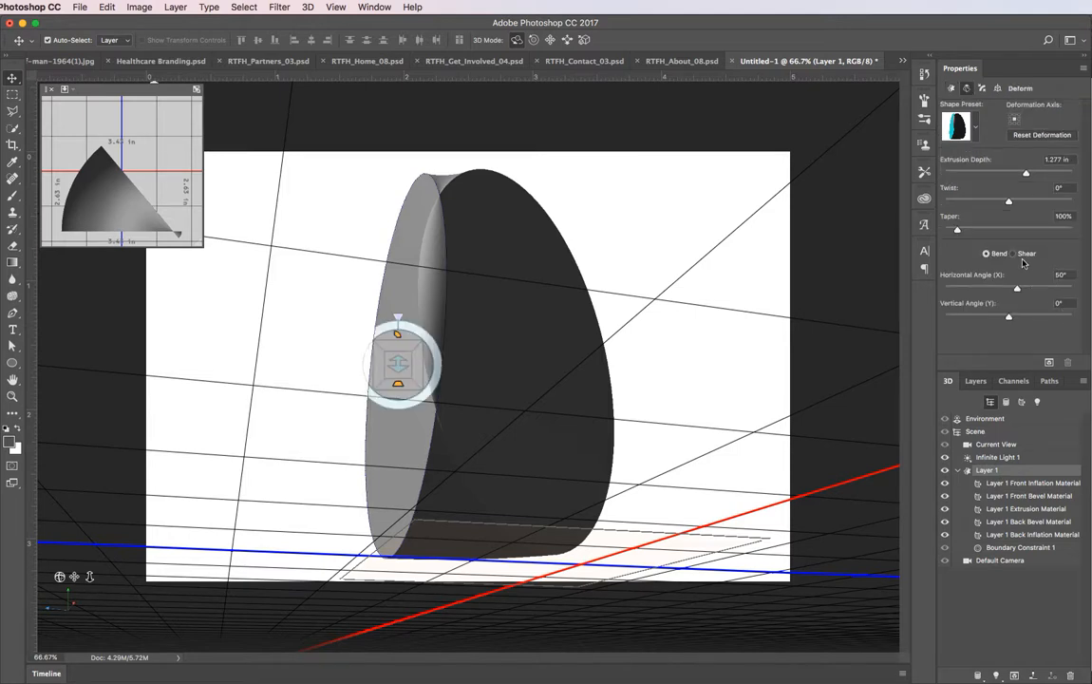
{"action": "type", "text": "0"}
{"action": "key", "text": "Tab"}
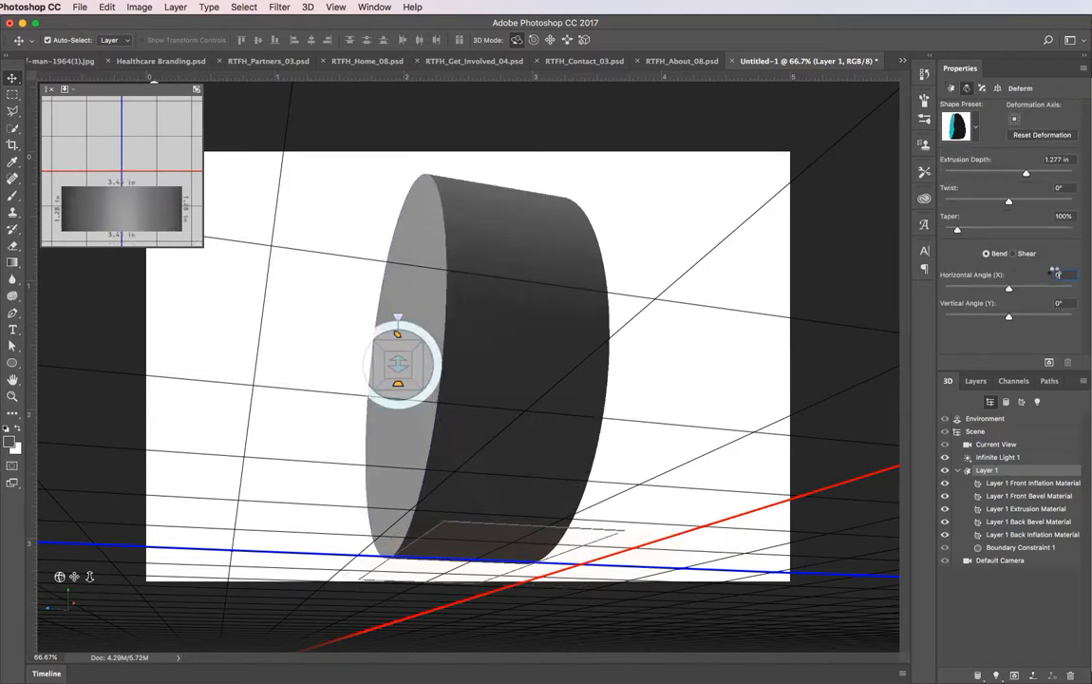
- Shear the extrusion with a vertical angle of 50°, view it, then reselect the mesh and reset the angle to 0°
{"action": "left_click", "coordinate": [1012, 254]}
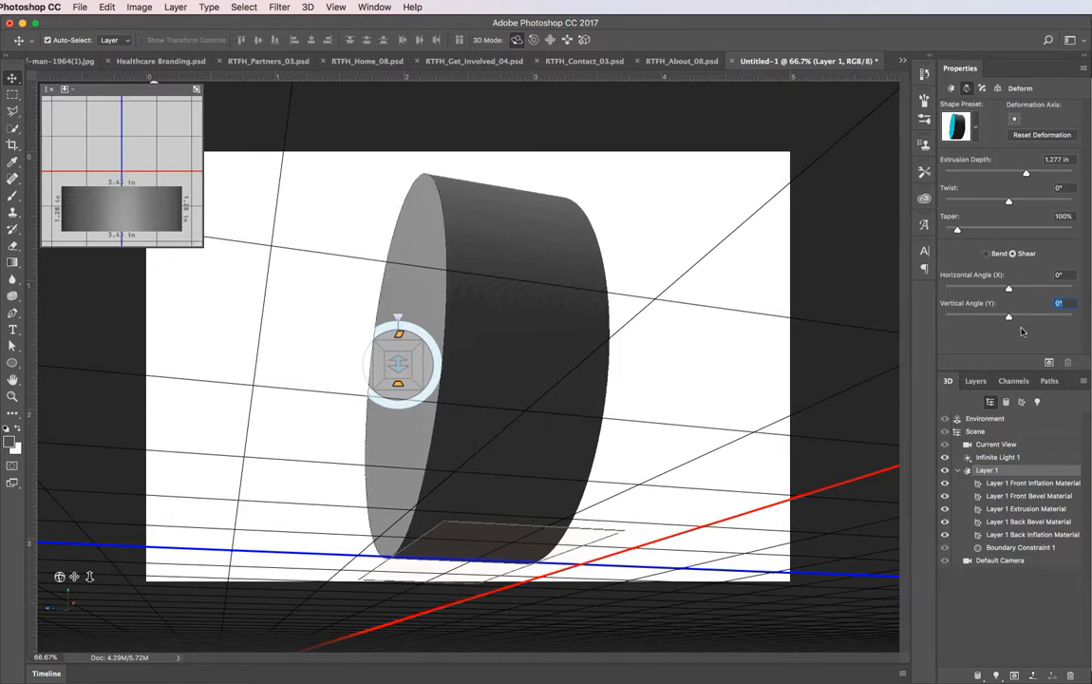
{"action": "type", "text": "50"}
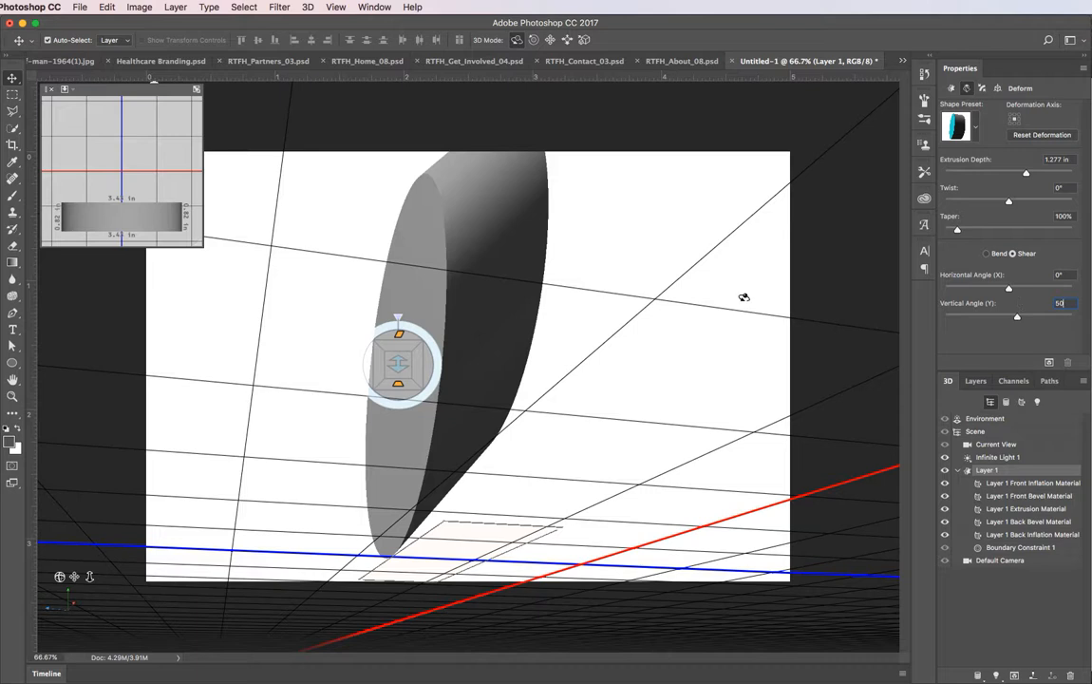
{"action": "key", "text": "Return"}
{"action": "left_click", "coordinate": [722, 287]}
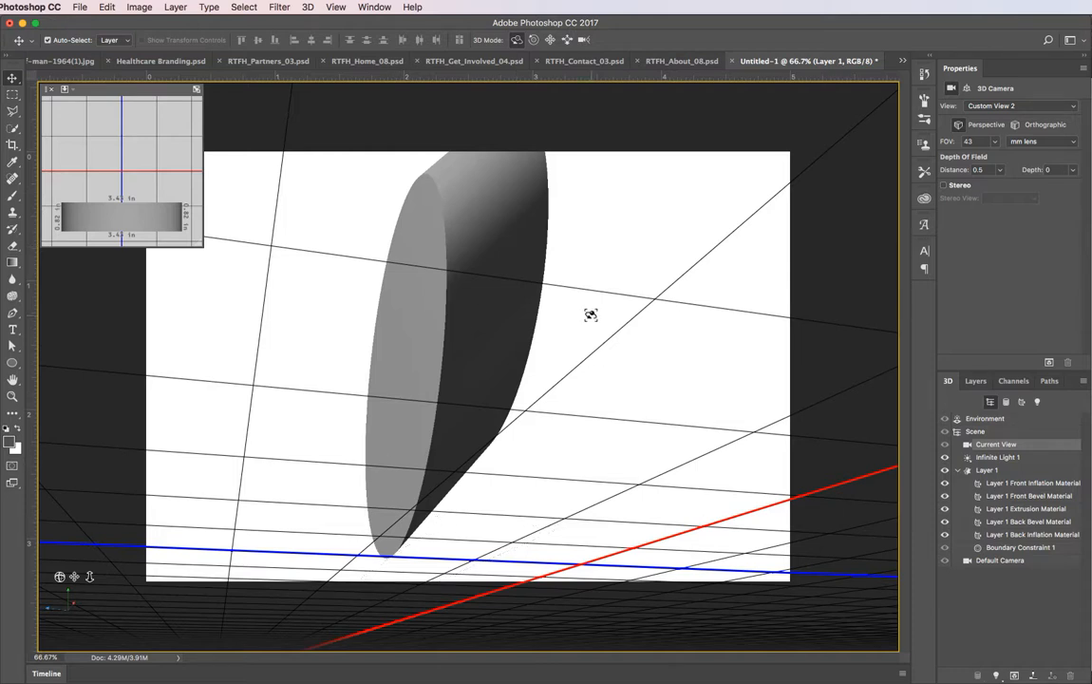
{"action": "left_click", "coordinate": [480, 220]}
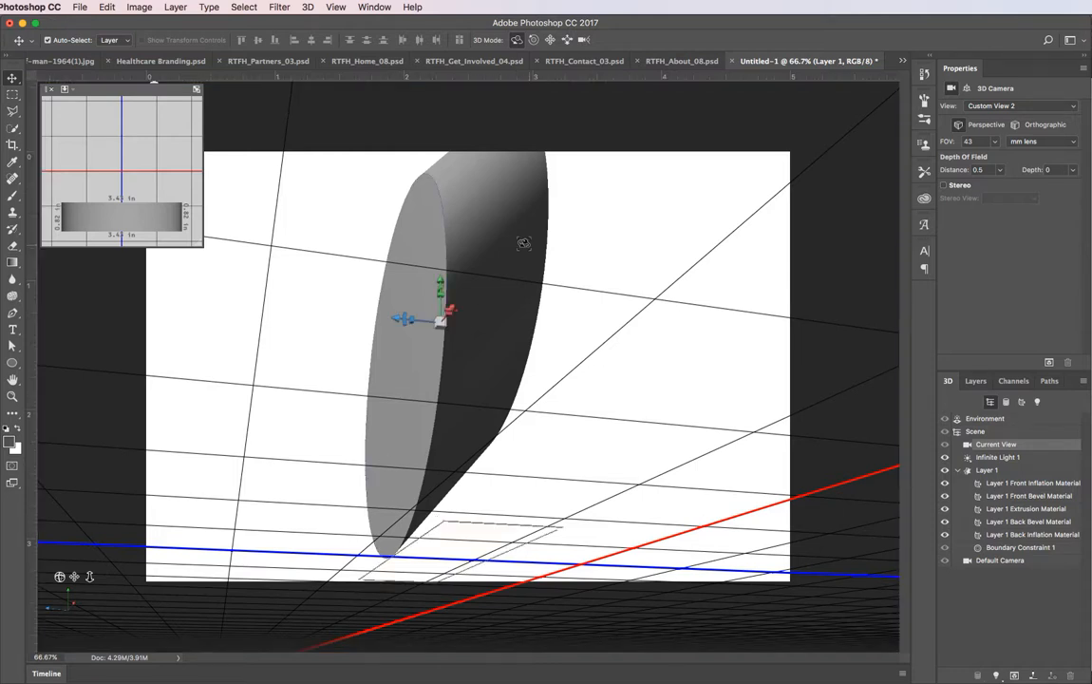
{"action": "left_click", "coordinate": [480, 214]}
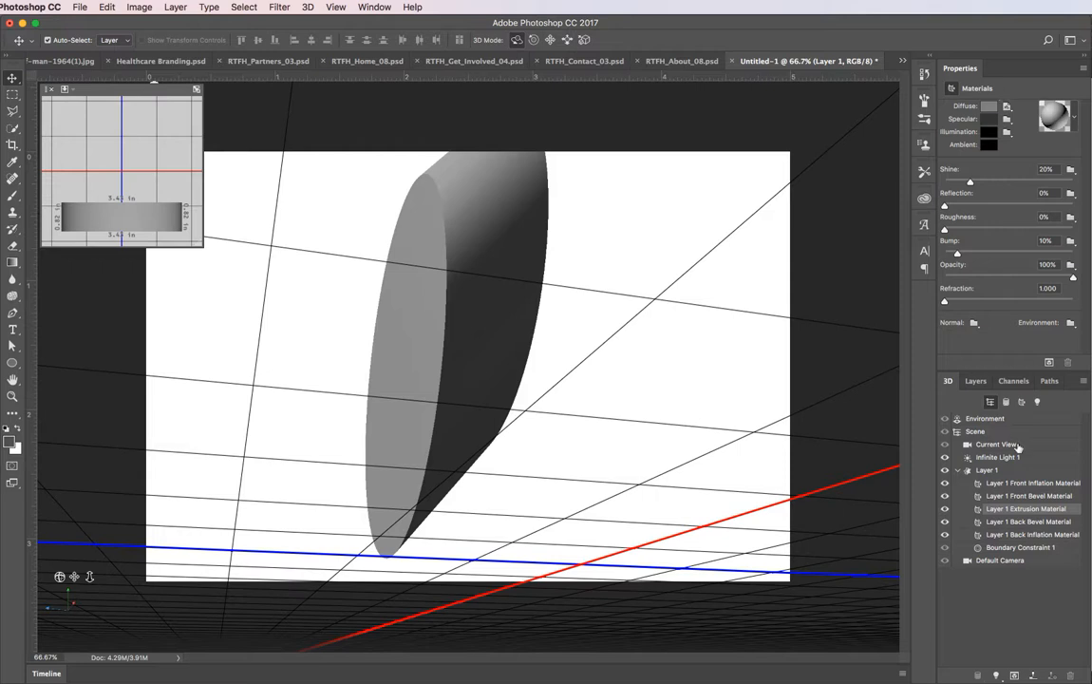
{"action": "left_click", "coordinate": [988, 471]}
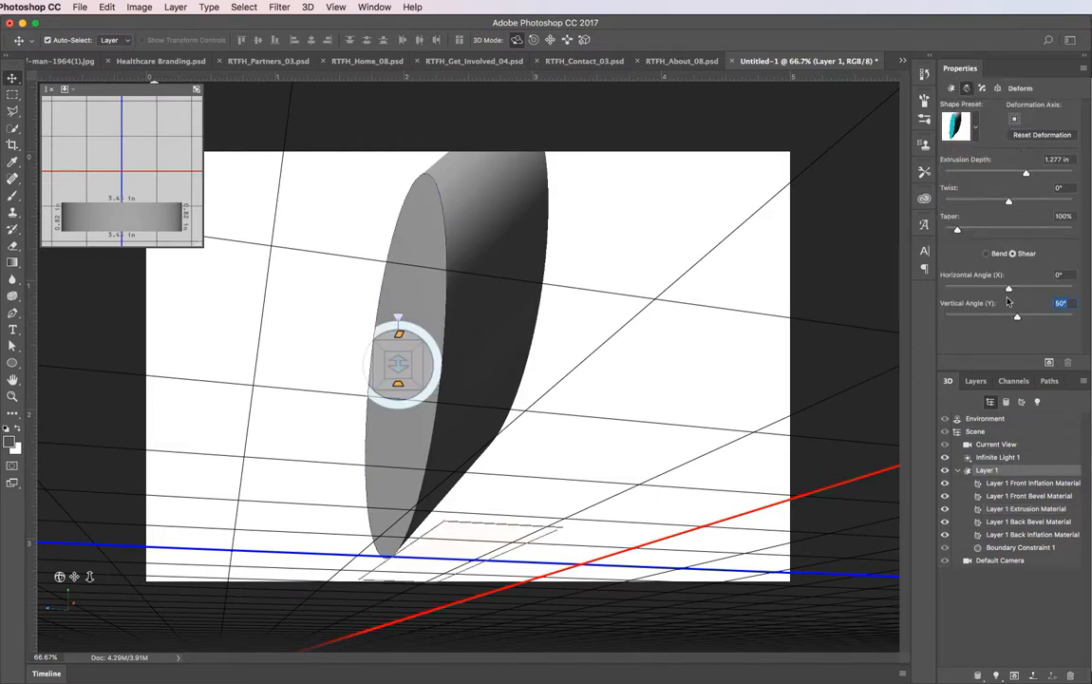
{"action": "type", "text": "0"}
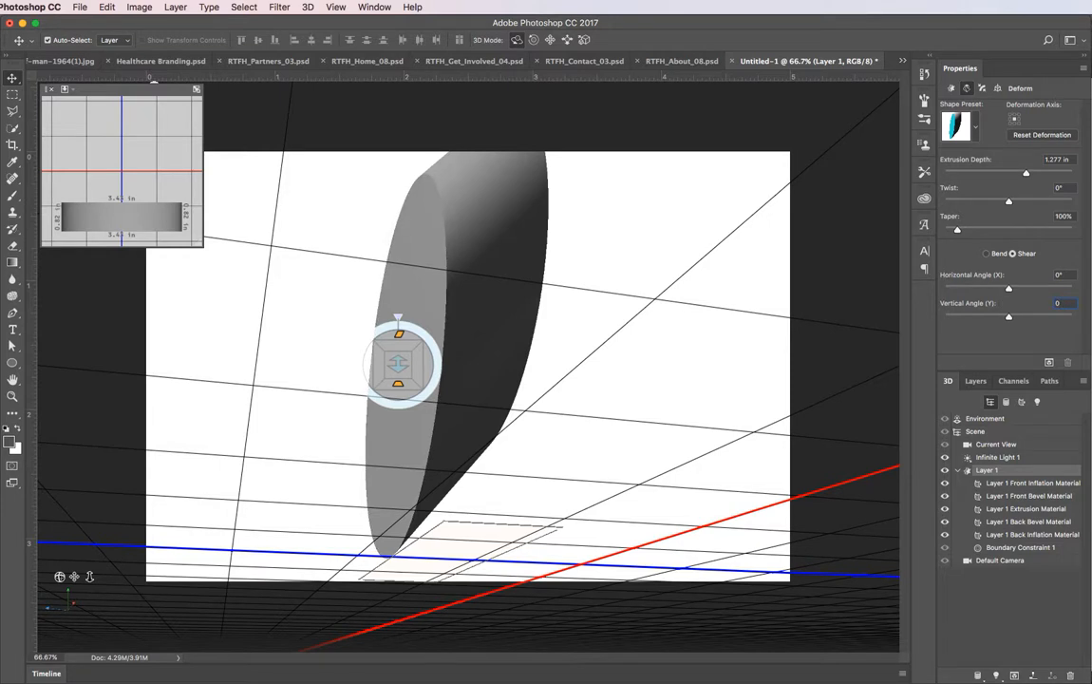
{"action": "key", "text": "Tab"}
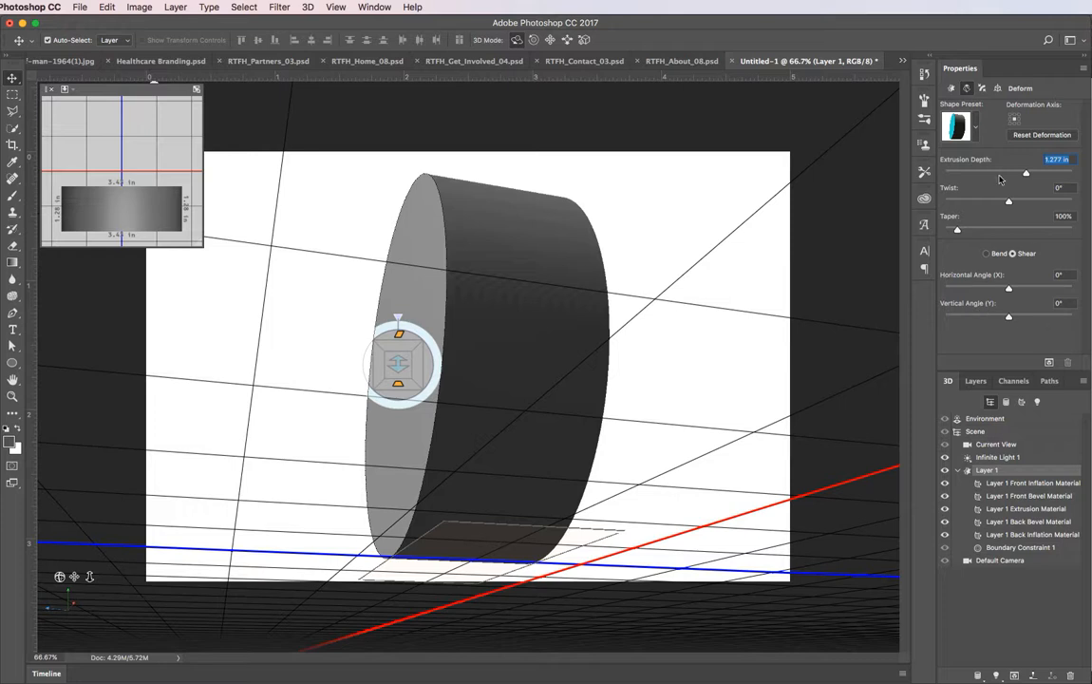
- Bevel the front cap of the extrusion with a width of 8%
{"action": "left_click", "coordinate": [983, 88]}
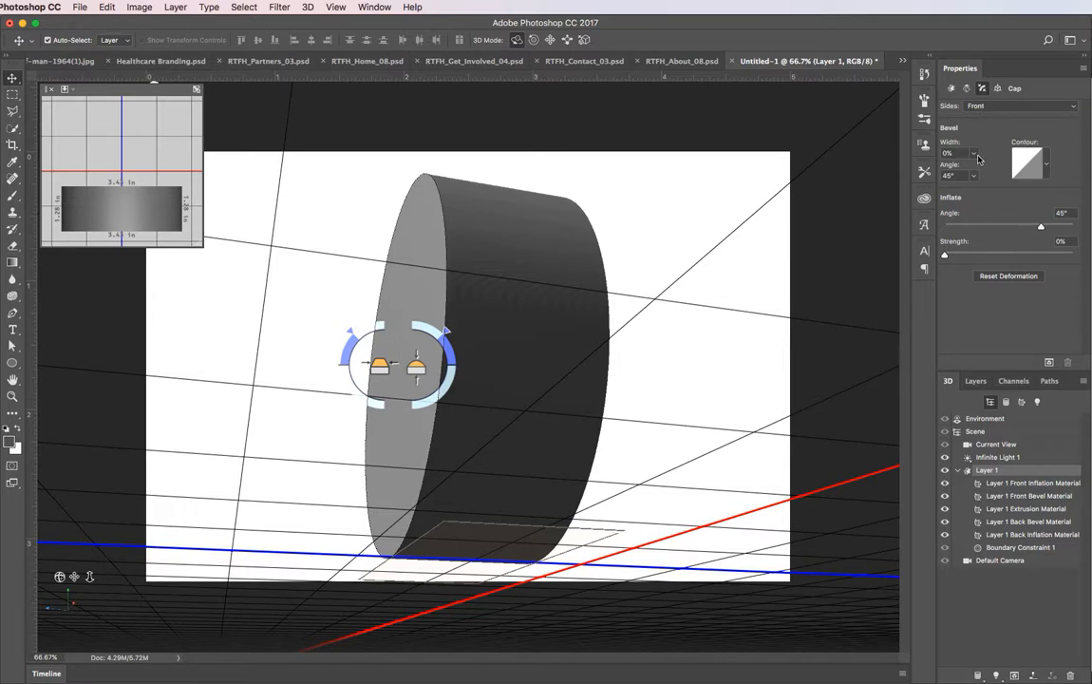
{"action": "mouse_move", "coordinate": [972, 159]}
{"action": "left_mouse_down"}
{"action": "mouse_move", "coordinate": [991, 169]}
{"action": "mouse_move", "coordinate": [980, 169]}
{"action": "left_mouse_up"}
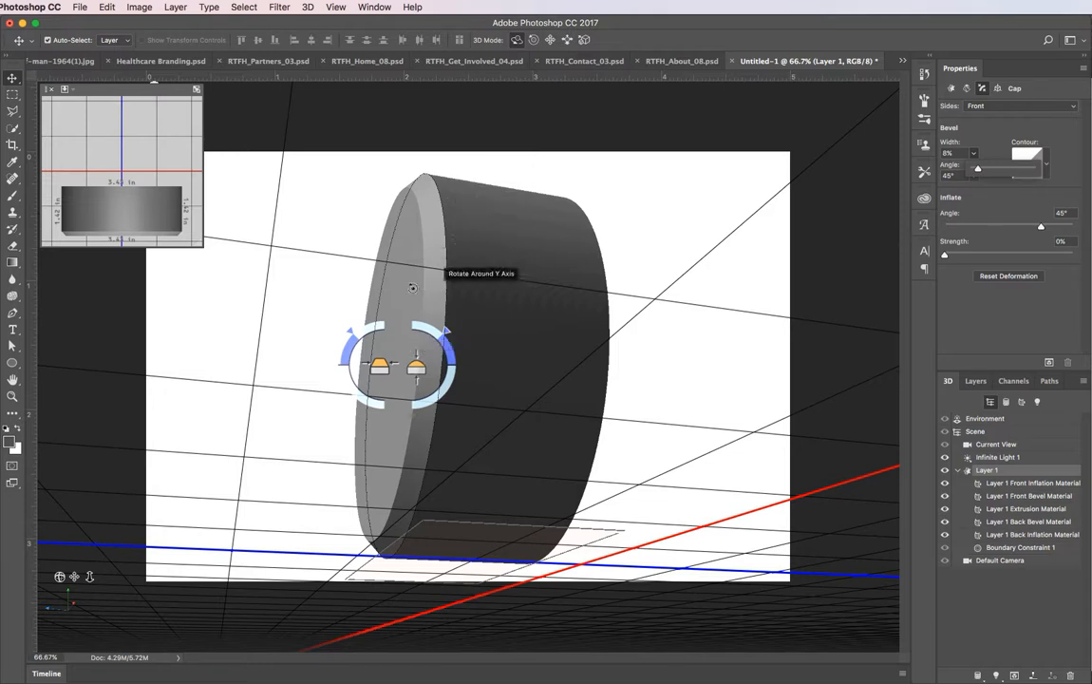
{"action": "left_click", "coordinate": [1017, 200]}
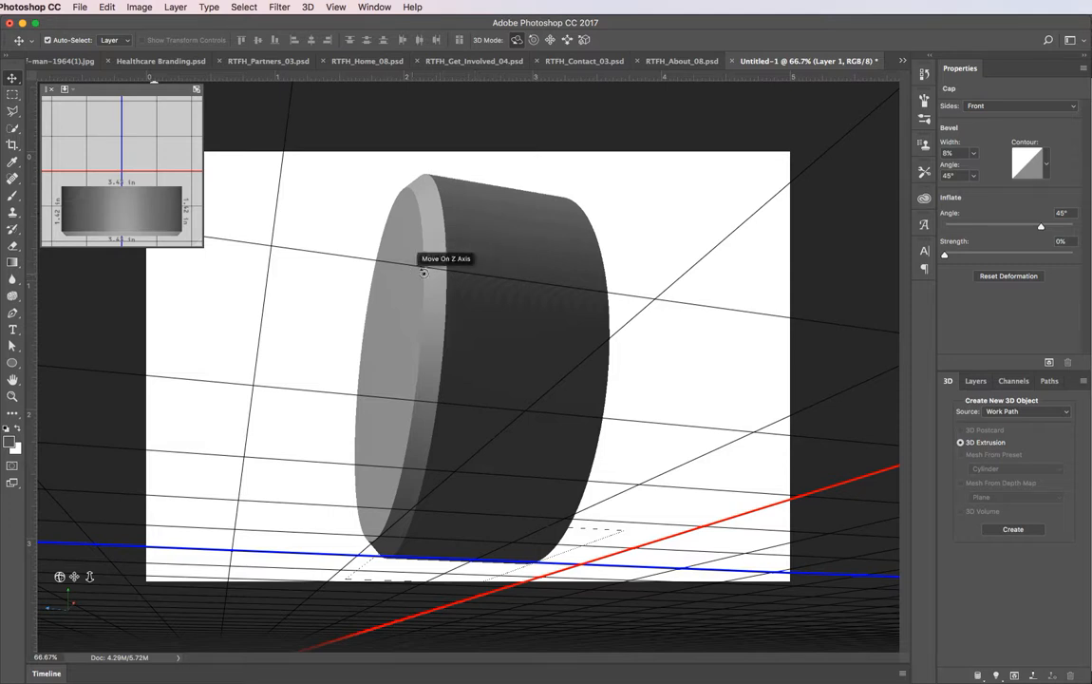
- Apply the convex quarter-round contour preset to the front cap's bevel, reselecting the mesh so that it takes effect
{"action": "left_click", "coordinate": [1049, 165]}
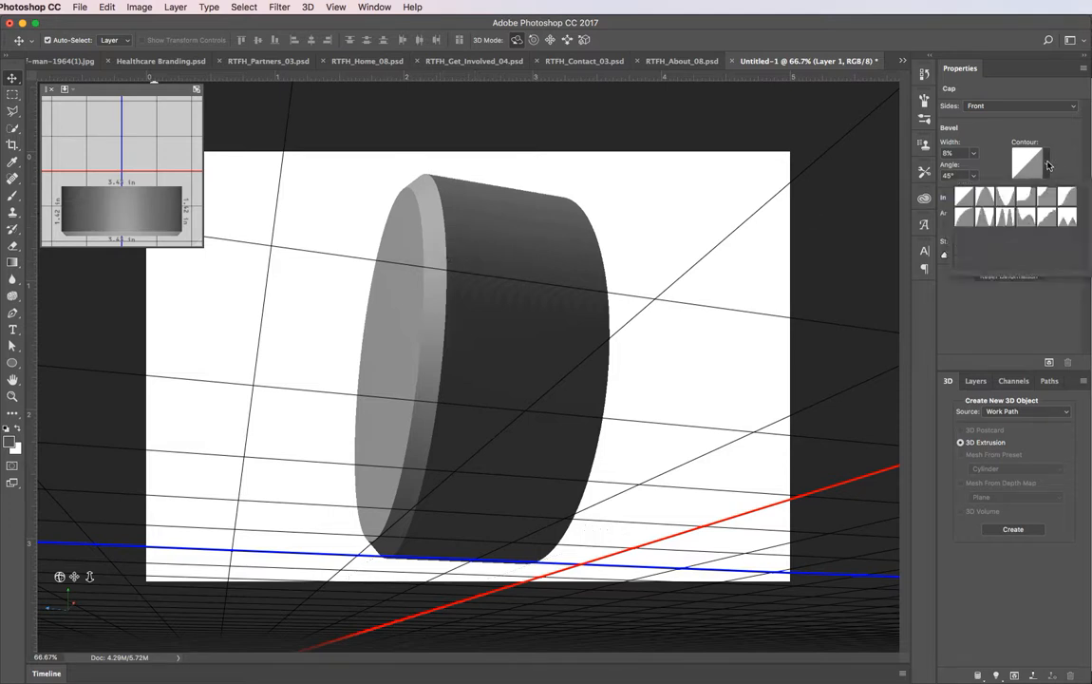
{"action": "left_click", "coordinate": [966, 218]}
{"action": "left_click", "coordinate": [893, 133]}
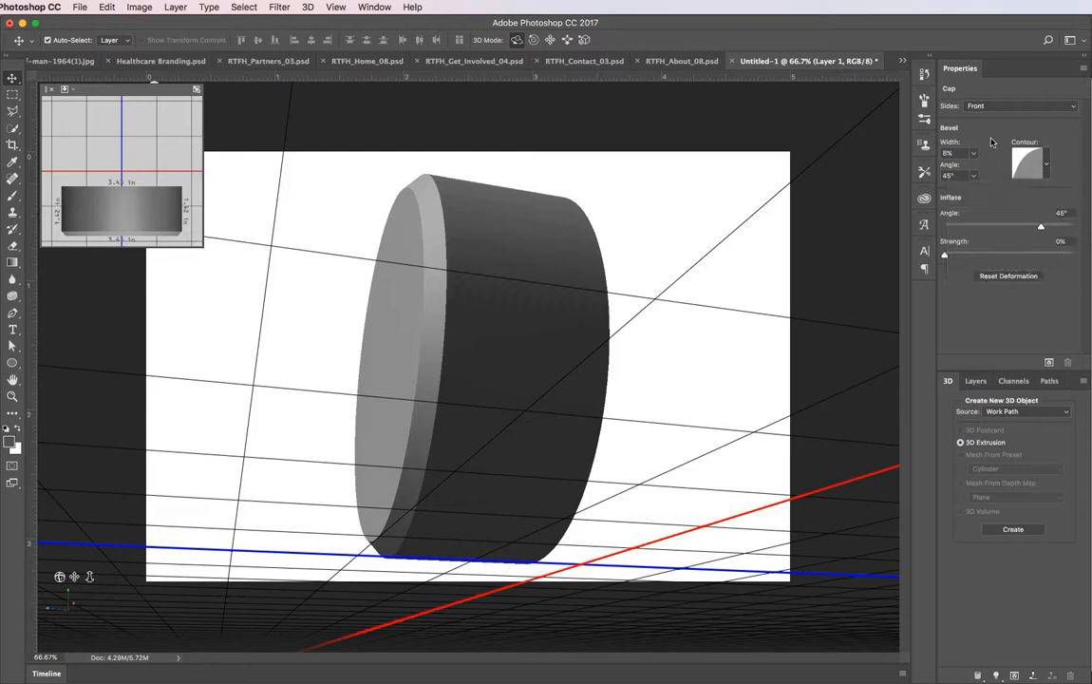
{"action": "left_click", "coordinate": [551, 239]}
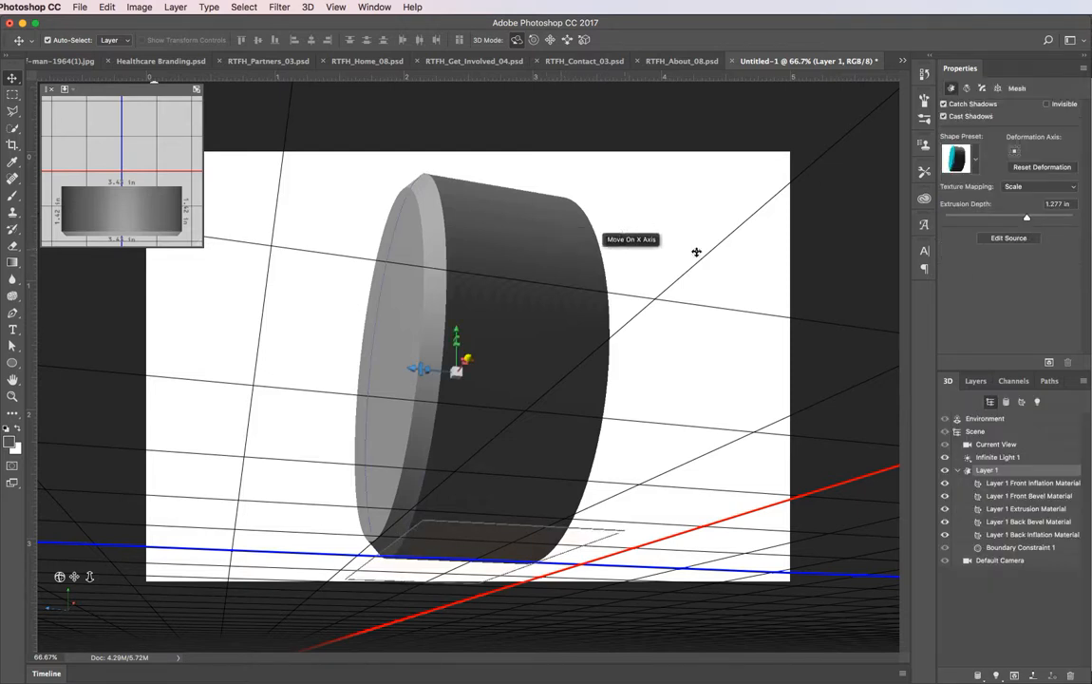
{"action": "left_click", "coordinate": [983, 88]}
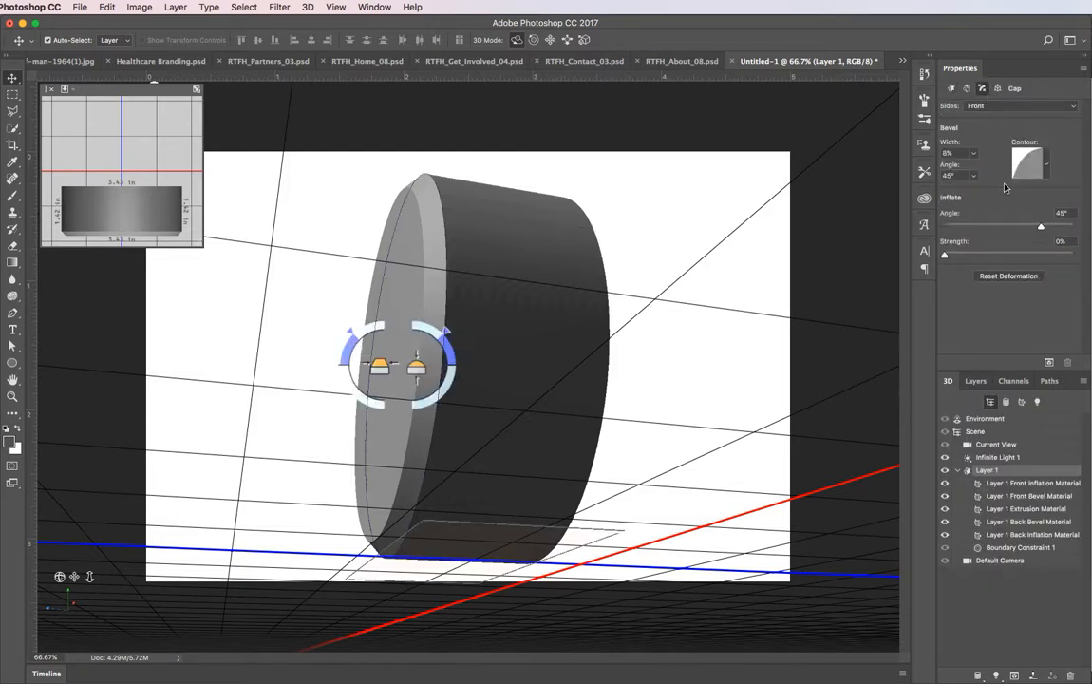
{"action": "left_click", "coordinate": [1046, 166]}
{"action": "left_click", "coordinate": [967, 216]}
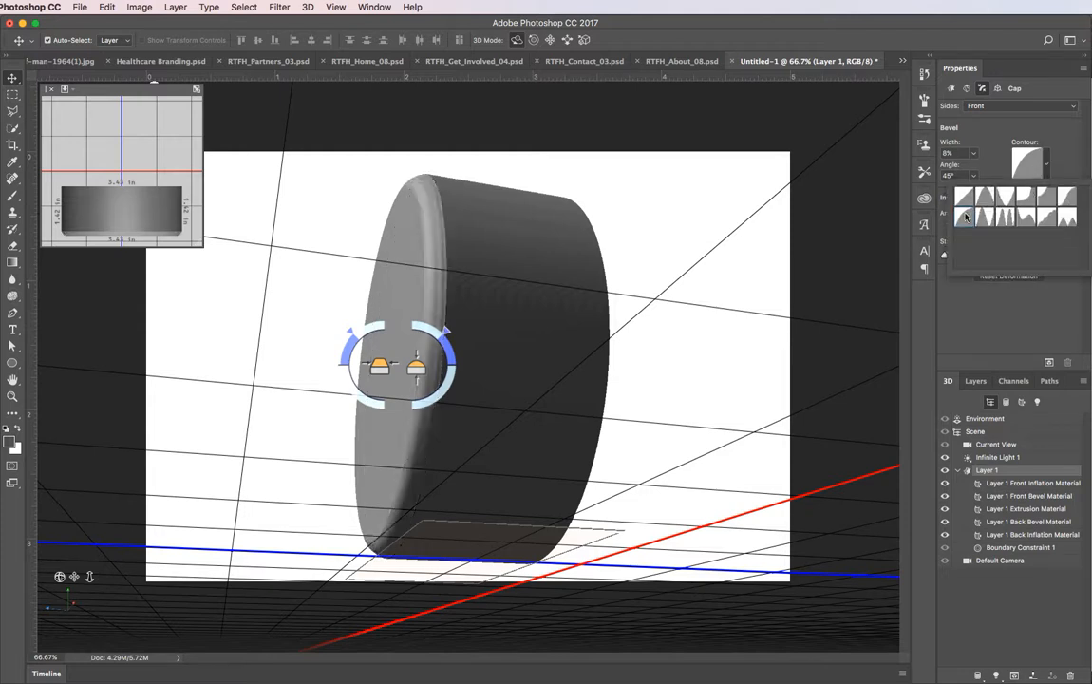
{"action": "left_click", "coordinate": [991, 157]}
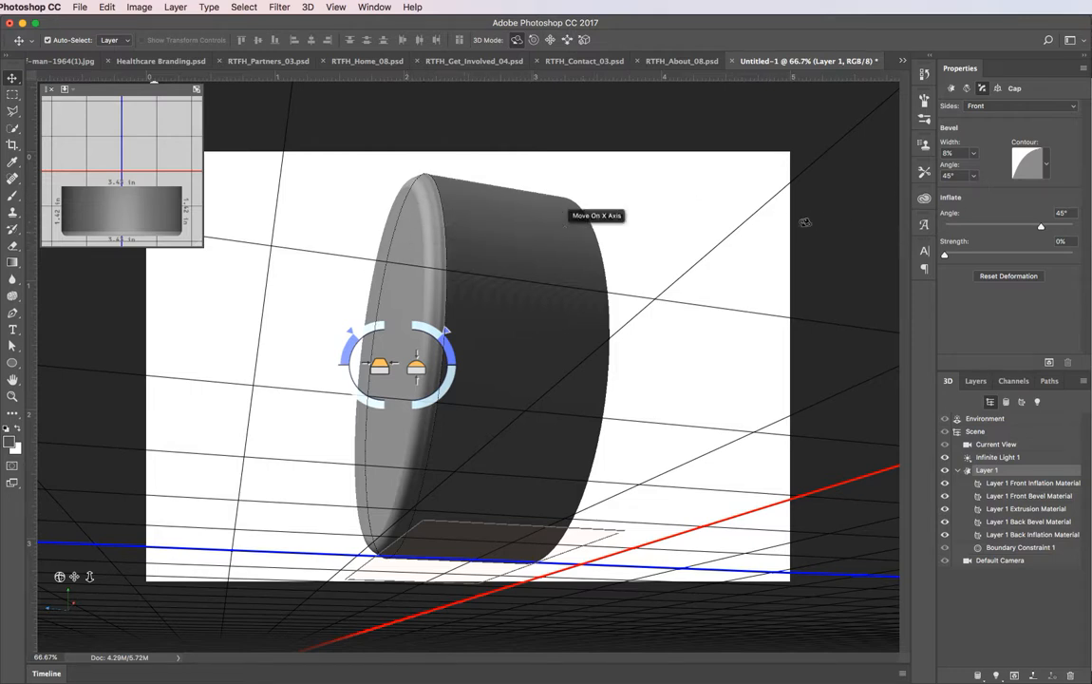
- Try a steeper front bevel with an angle of 72° and lower the angle again
{"action": "left_click", "coordinate": [974, 178]}
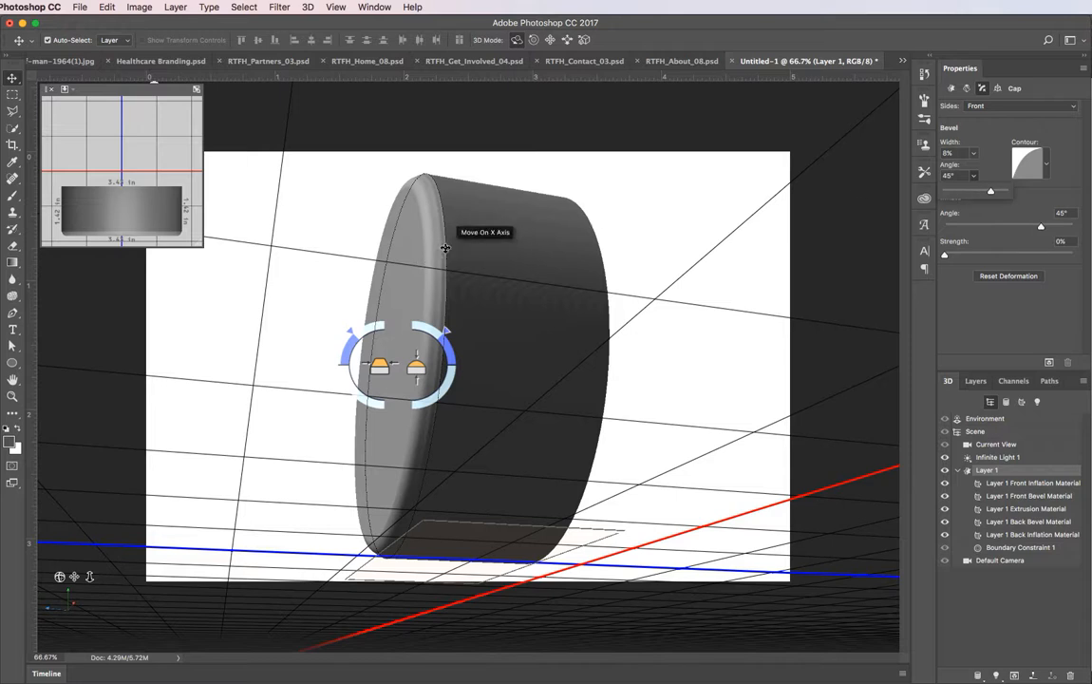
{"action": "left_click_drag", "start_coordinate": [990, 191], "coordinate": [1000, 192]}
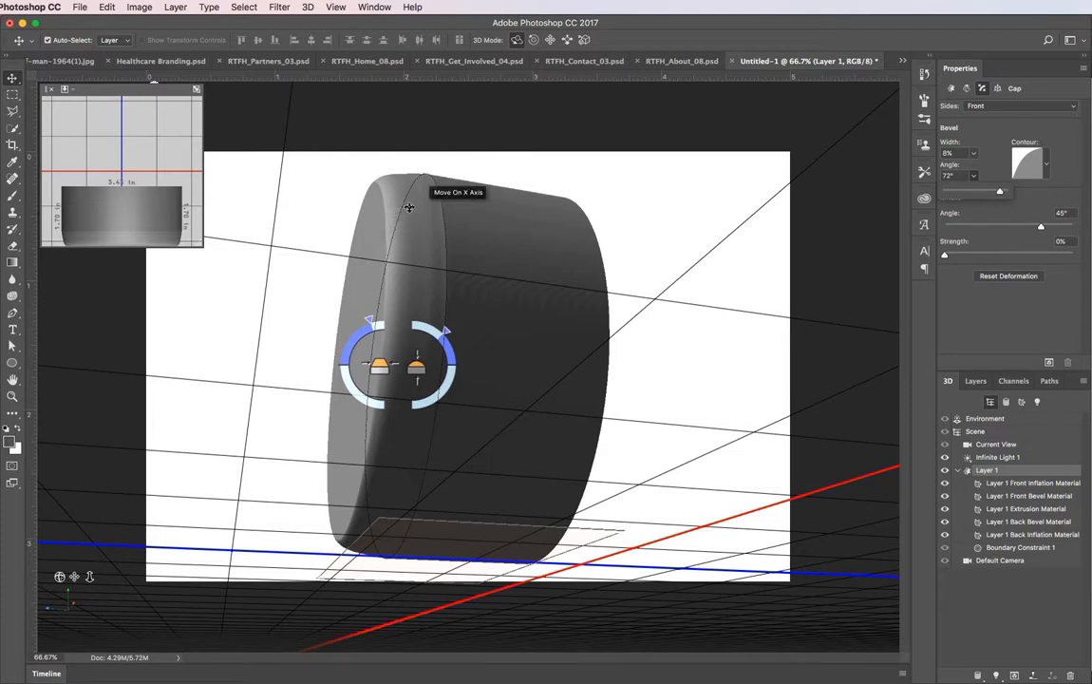
{"action": "mouse_move", "coordinate": [993, 193]}
{"action": "left_mouse_down"}
{"action": "mouse_move", "coordinate": [958, 191]}
{"action": "mouse_move", "coordinate": [980, 191]}
{"action": "left_mouse_up"}
- Remove the front bevel by setting its angle to 0° and its width to 0%
{"action": "double_click", "coordinate": [961, 176]}
{"action": "type", "text": "0"}
{"action": "key", "text": "Tab"}
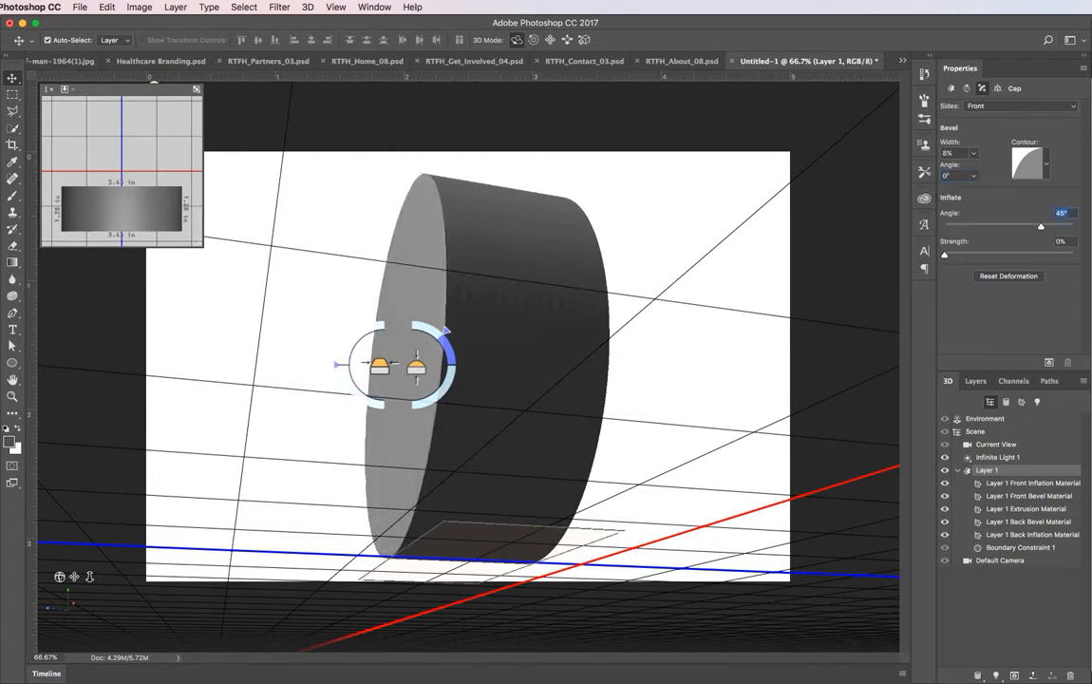
{"action": "type", "text": "0"}
{"action": "key", "text": "Tab"}
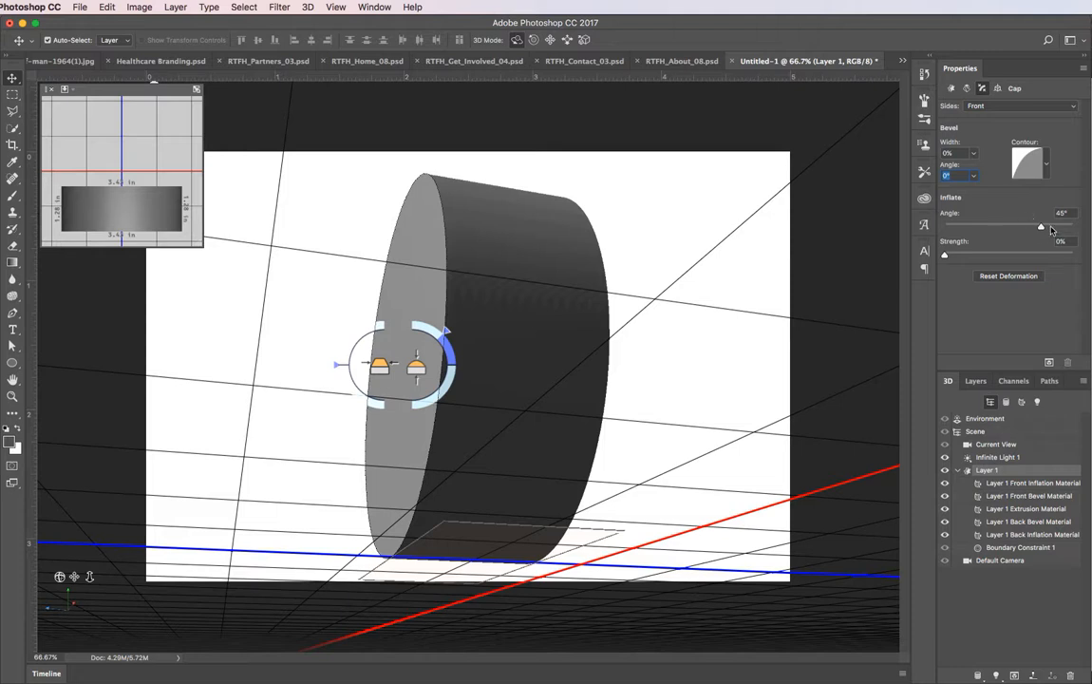
- Inflate the cap with a strength of 13% and apply the inflation to both the front and back sides
{"action": "left_click", "coordinate": [967, 255]}
{"action": "left_click_drag", "start_coordinate": [967, 255], "coordinate": [962, 256]}
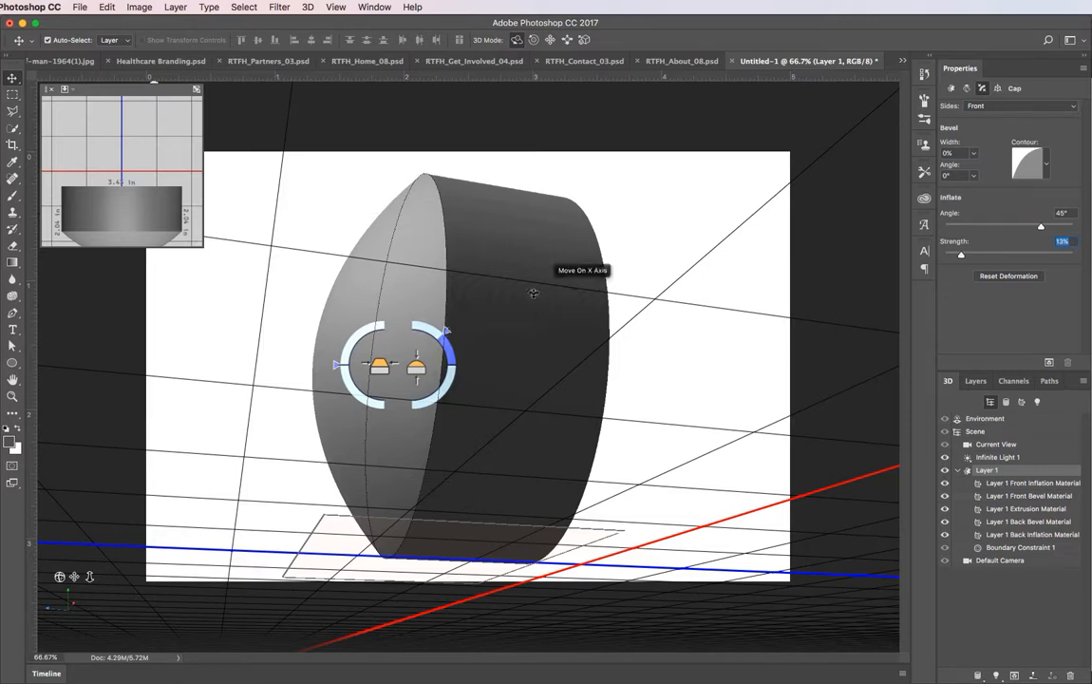
{"action": "left_click", "coordinate": [984, 108]}
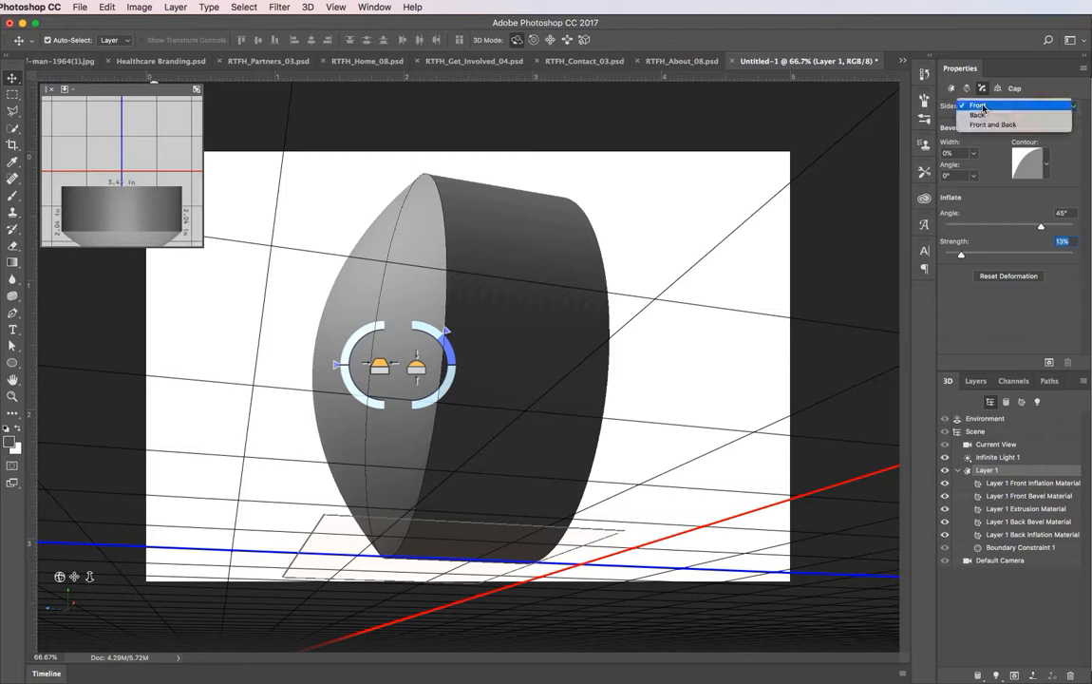
{"action": "left_click", "coordinate": [985, 124]}
{"action": "left_click_drag", "start_coordinate": [769, 252], "coordinate": [714, 288]}
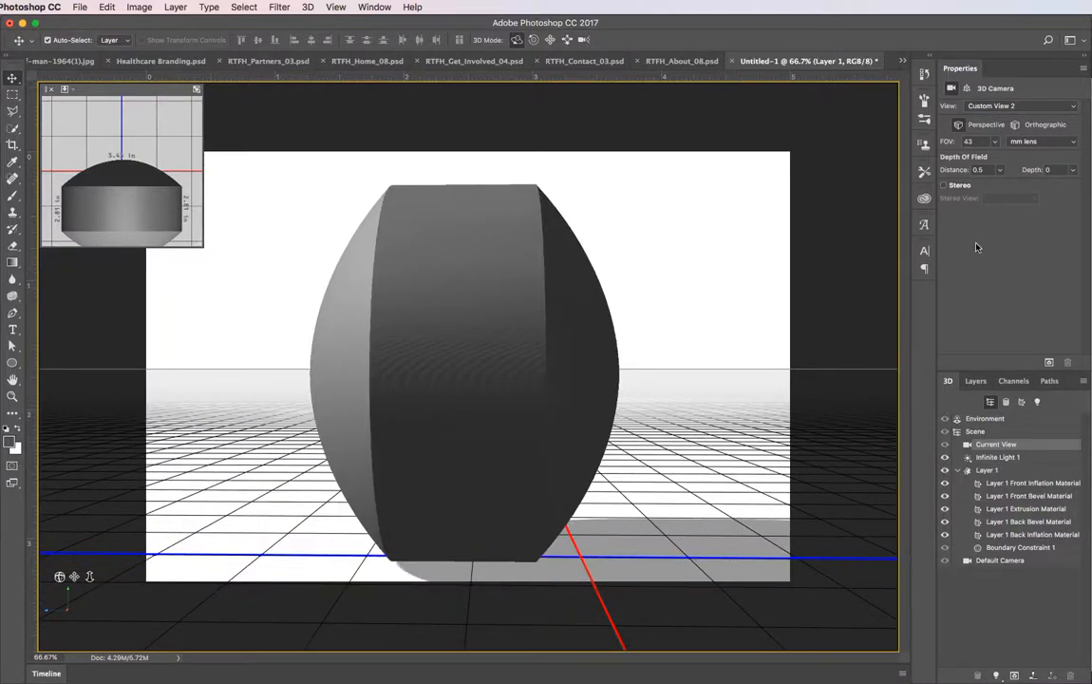
- Delete the 3D circle layer and add a new empty path above the circle's work path
{"action": "left_click", "coordinate": [974, 383]}
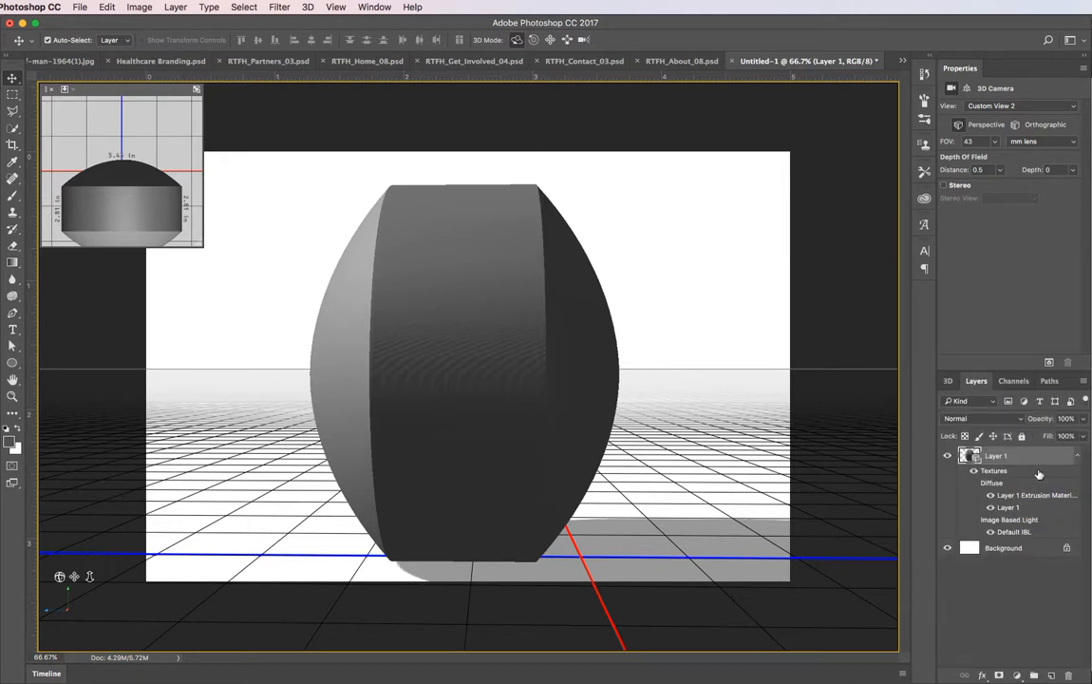
{"action": "key", "text": "Delete"}
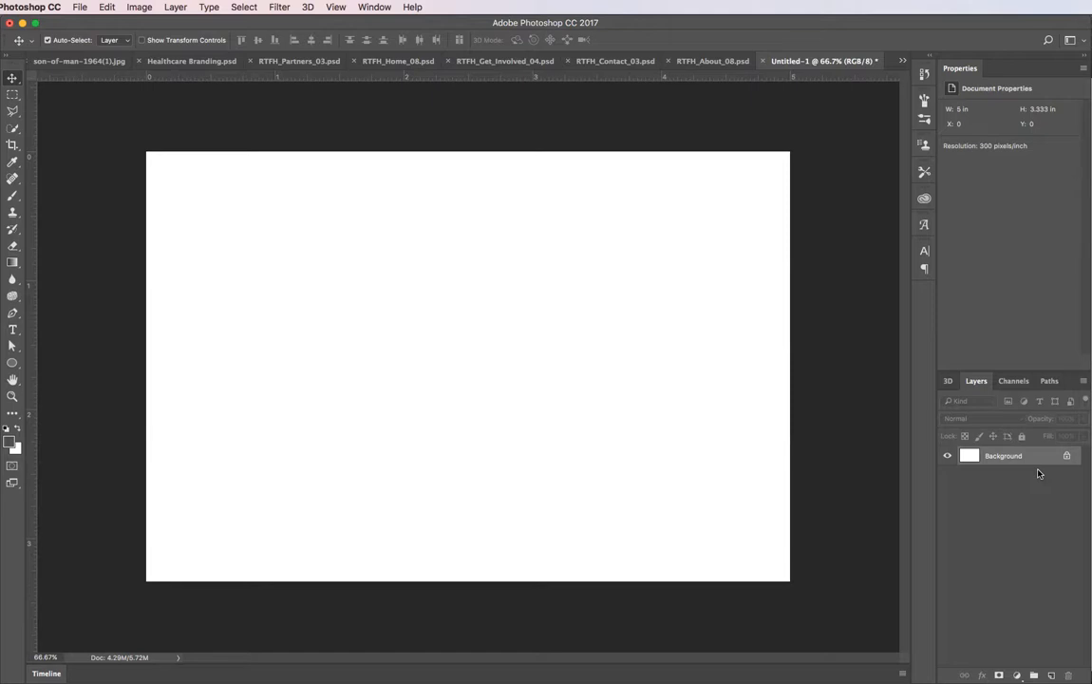
{"action": "left_click", "coordinate": [1050, 381]}
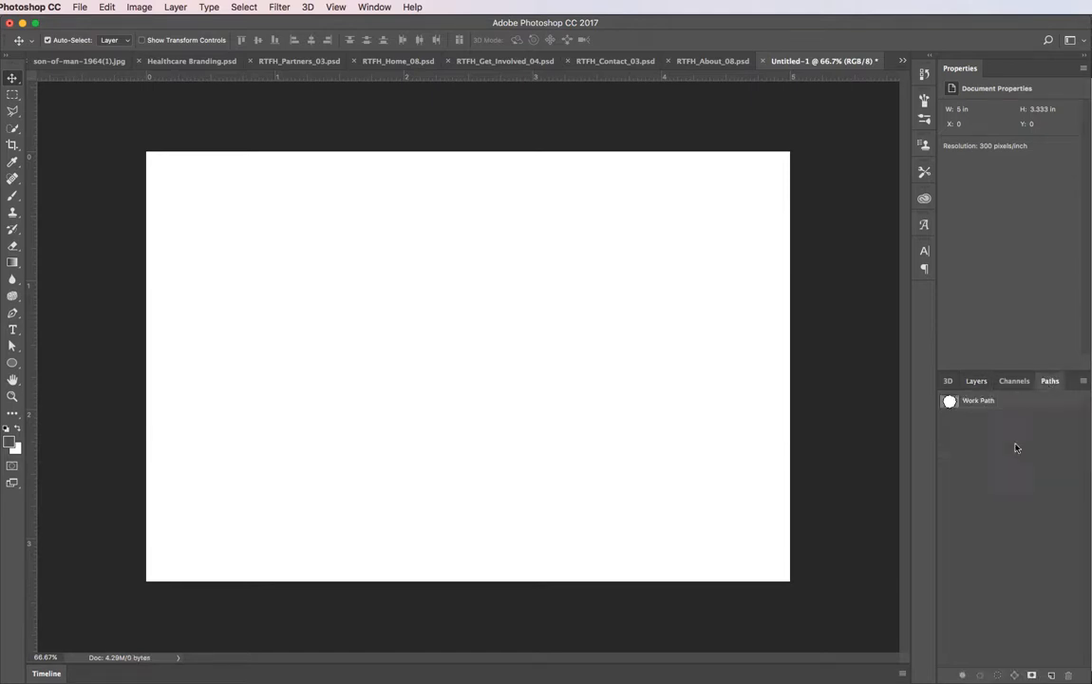
{"action": "left_click", "coordinate": [1052, 676]}
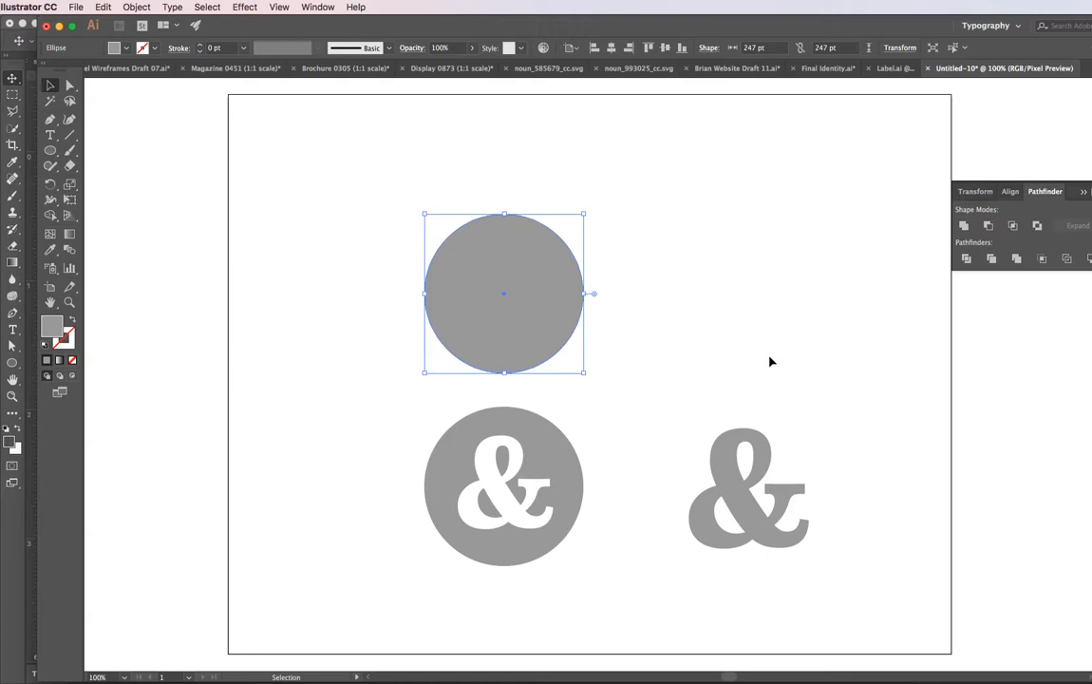
- Copy the standalone ampersand in Illustrator and paste it into the empty path in Photoshop as a Path
{"action": "left_click", "coordinate": [770, 361]}
{"action": "left_click_drag", "start_coordinate": [684, 384], "coordinate": [822, 549]}
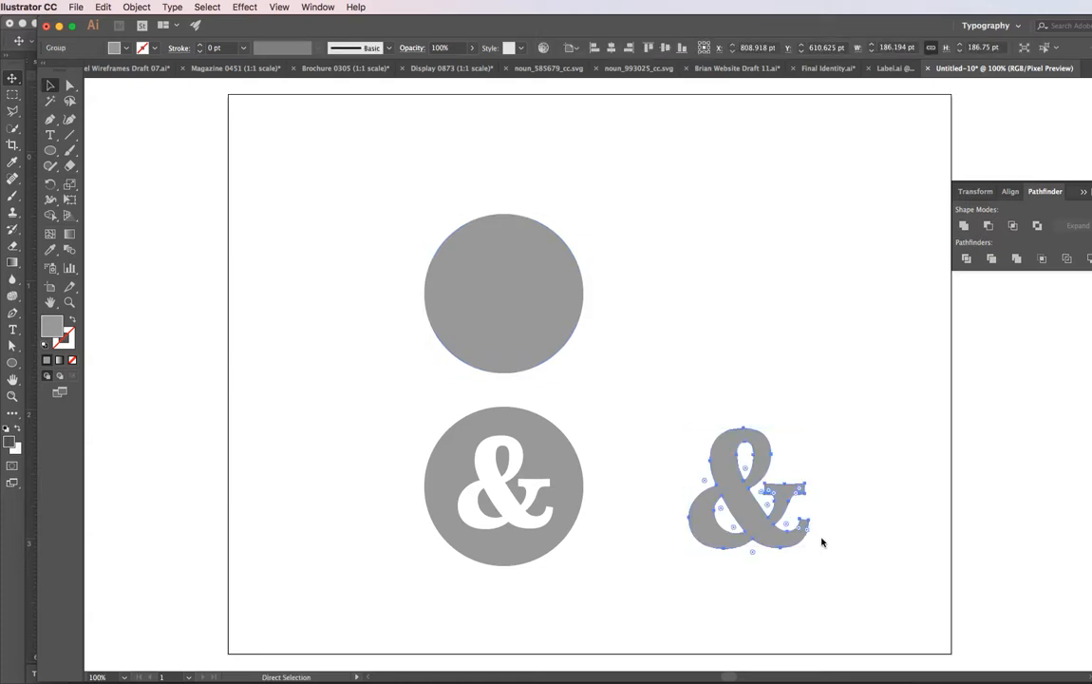
{"action": "key", "text": "super+Tab"}
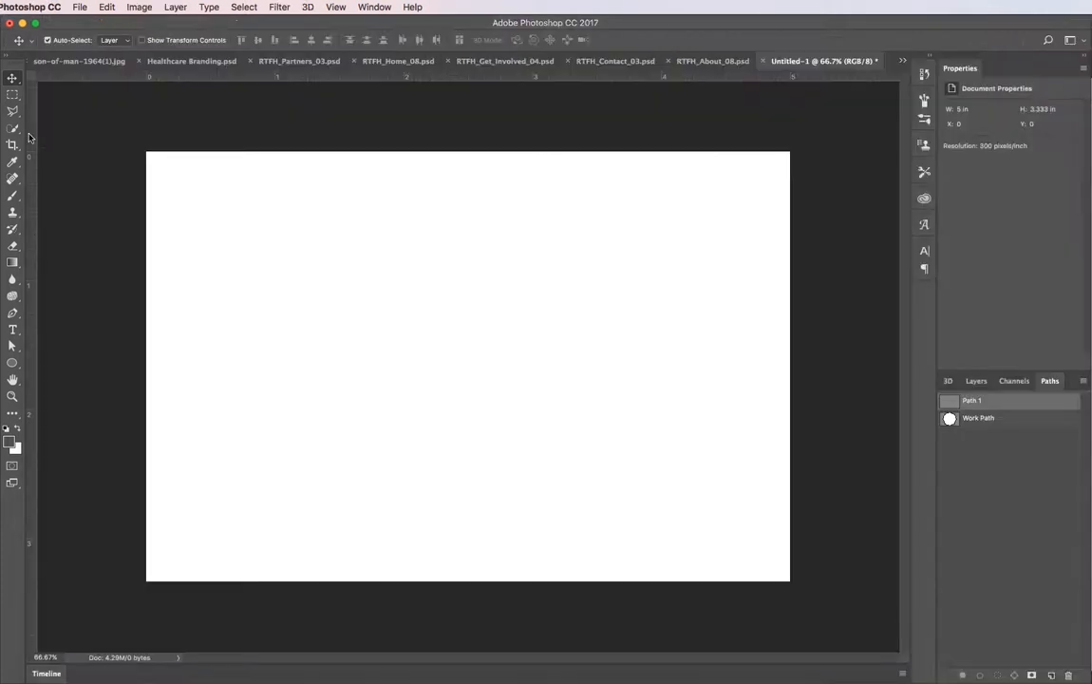
{"action": "key", "text": "super+v"}
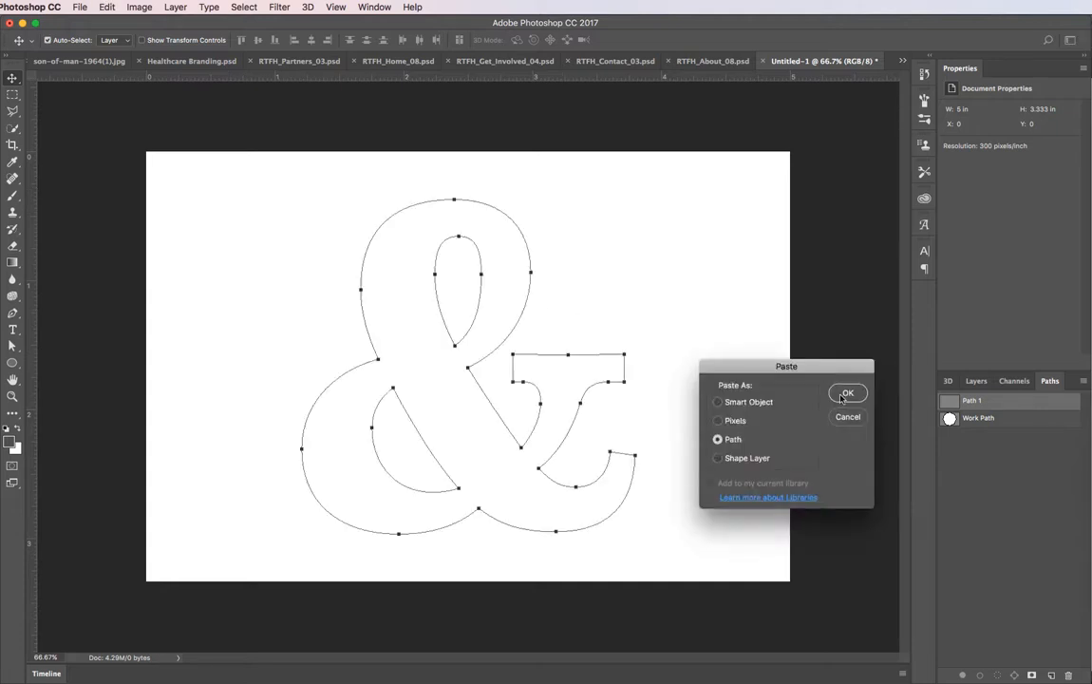
{"action": "left_click", "coordinate": [845, 394]}
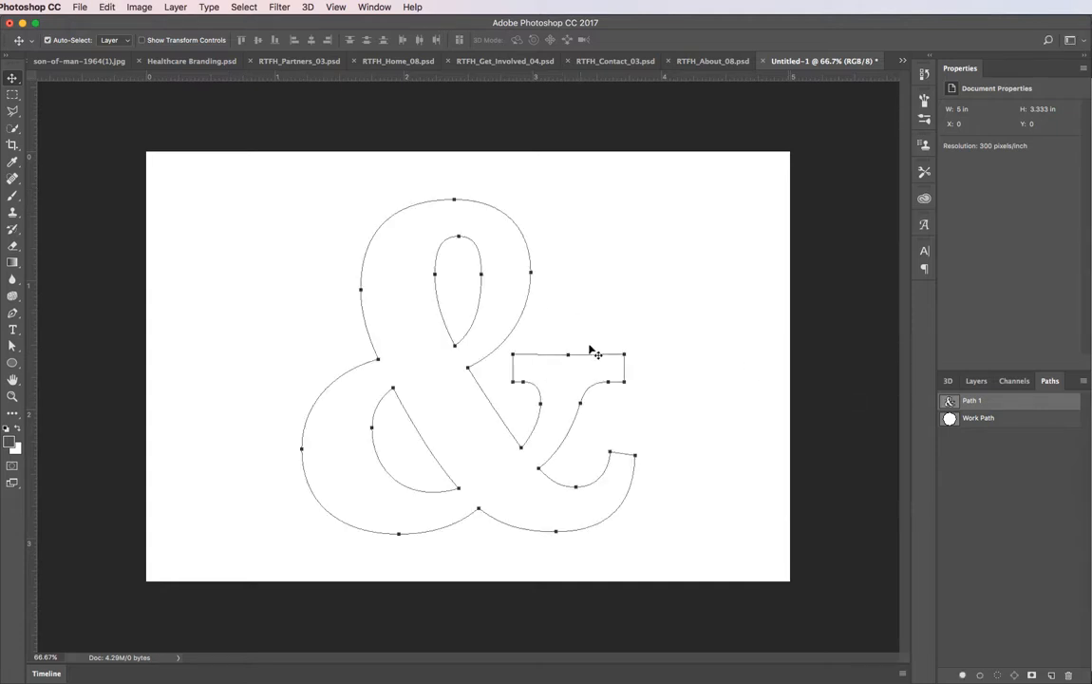
- Add a new layer and create a 3D extrusion on it from the ampersand path, with Work Path as the source
{"action": "left_click", "coordinate": [977, 381]}
{"action": "left_click", "coordinate": [1053, 677]}
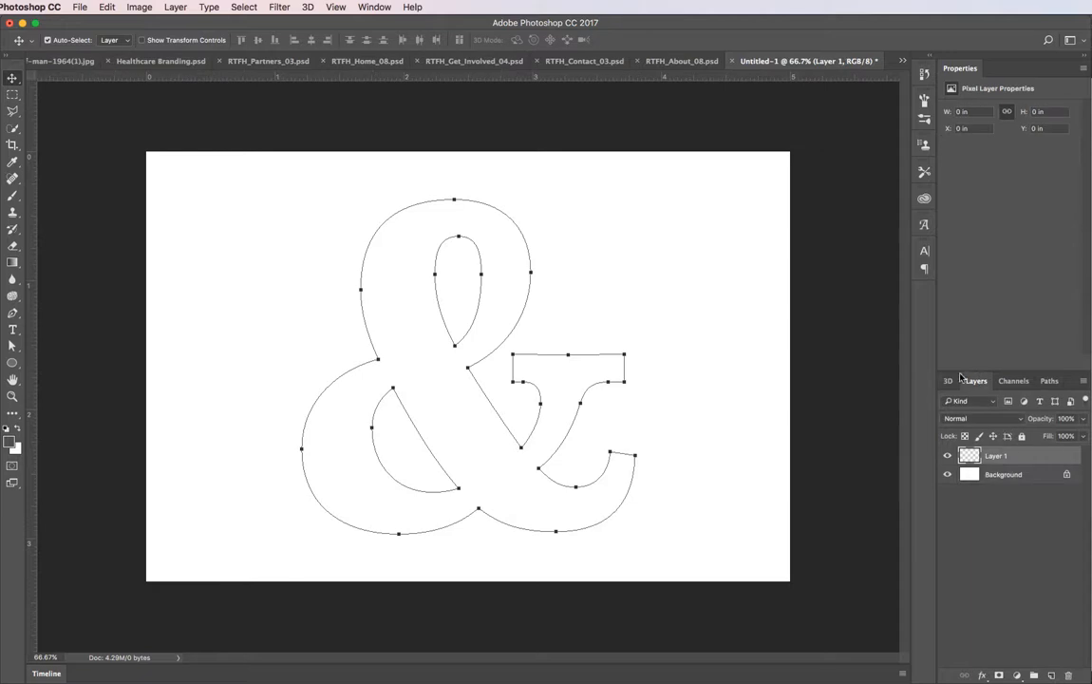
{"action": "left_click", "coordinate": [948, 381]}
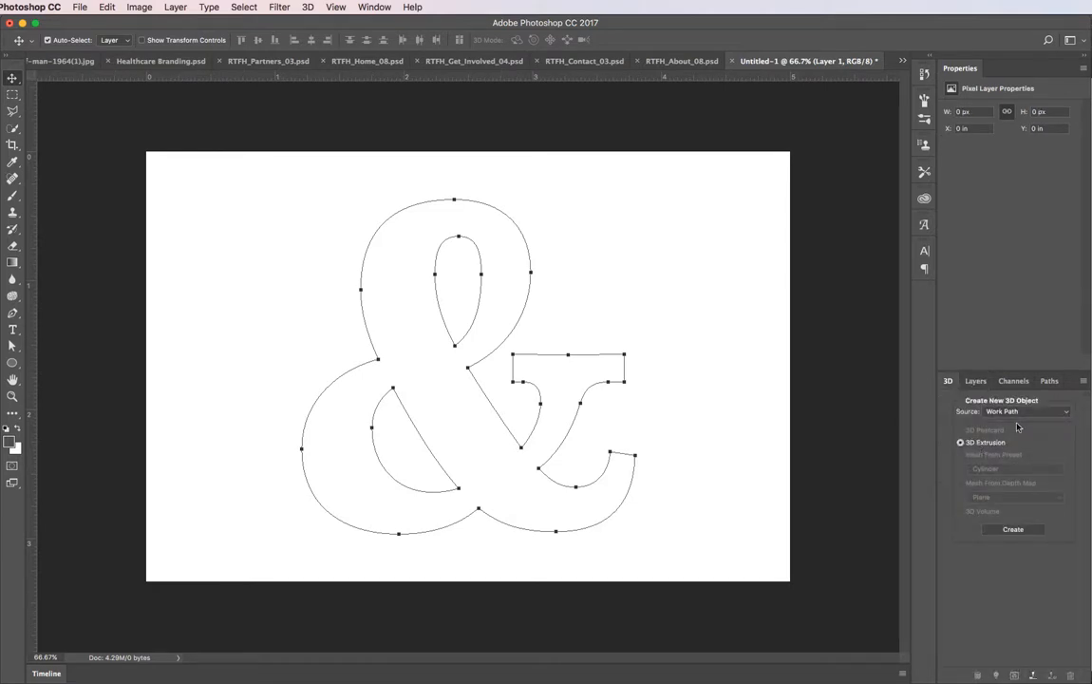
{"action": "left_click", "coordinate": [1021, 529]}
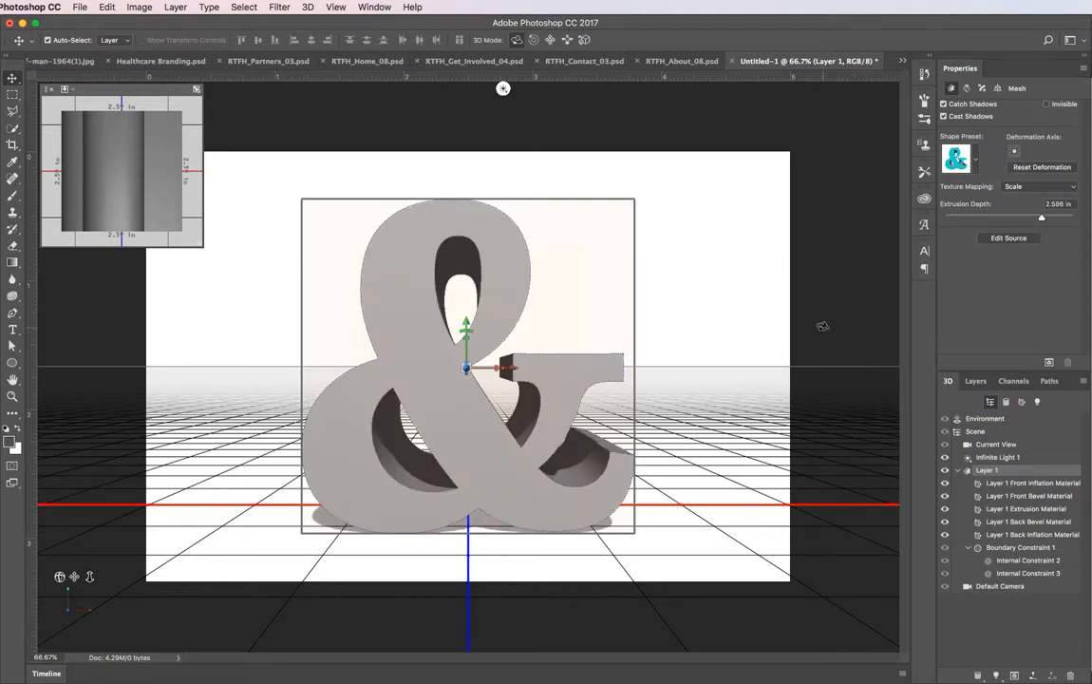
- Reduce the ampersand mesh's extrusion depth to about 0.38 in and inspect it from several angles
{"action": "left_click_drag", "start_coordinate": [825, 306], "coordinate": [644, 327]}
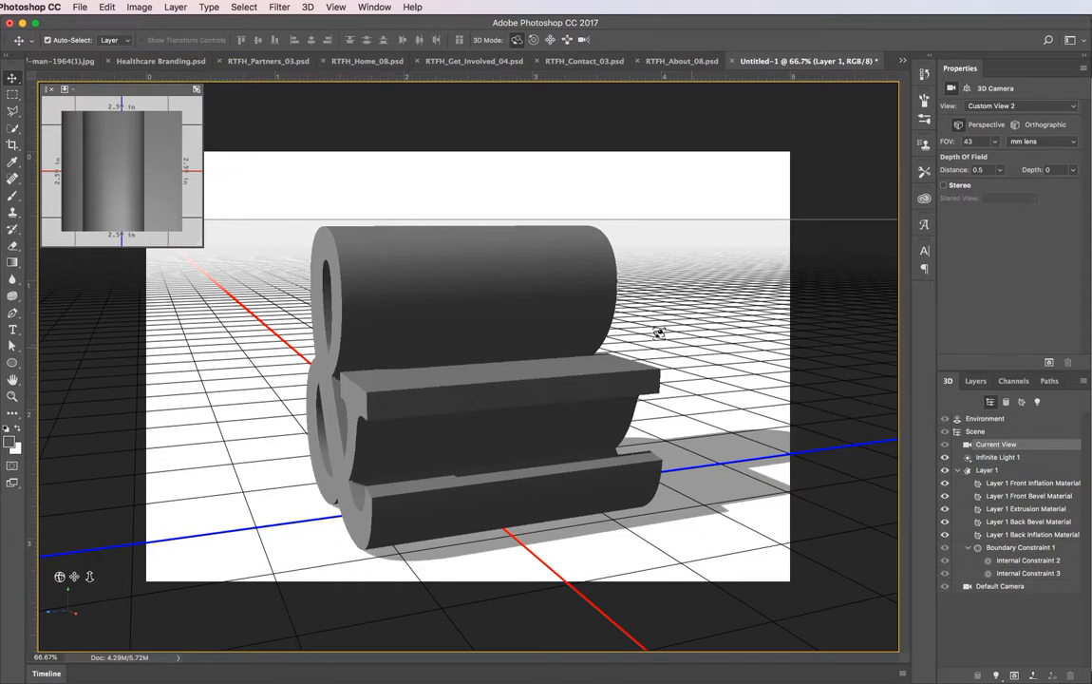
{"action": "left_click_drag", "start_coordinate": [671, 344], "coordinate": [424, 351]}
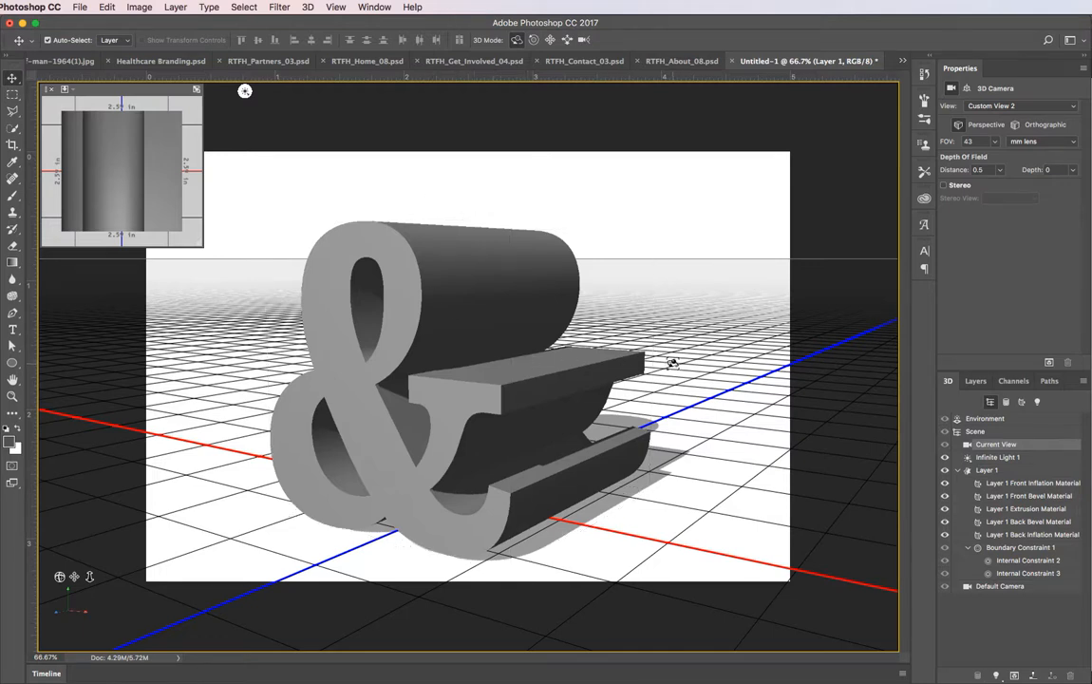
{"action": "left_click_drag", "start_coordinate": [678, 361], "coordinate": [518, 344]}
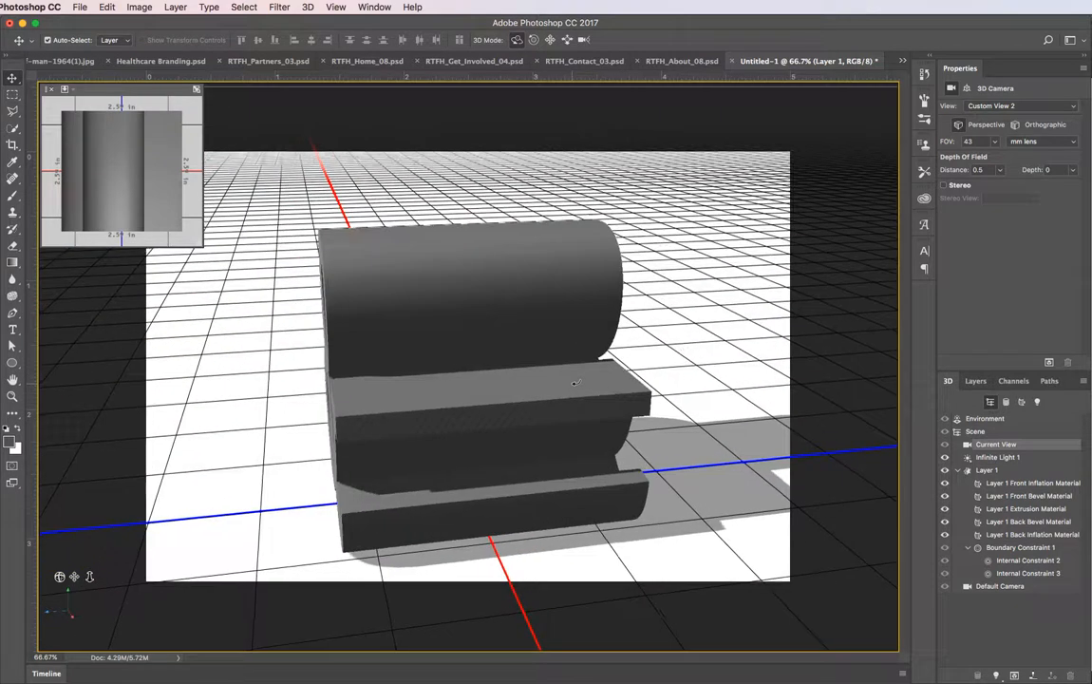
{"action": "left_click", "coordinate": [616, 307]}
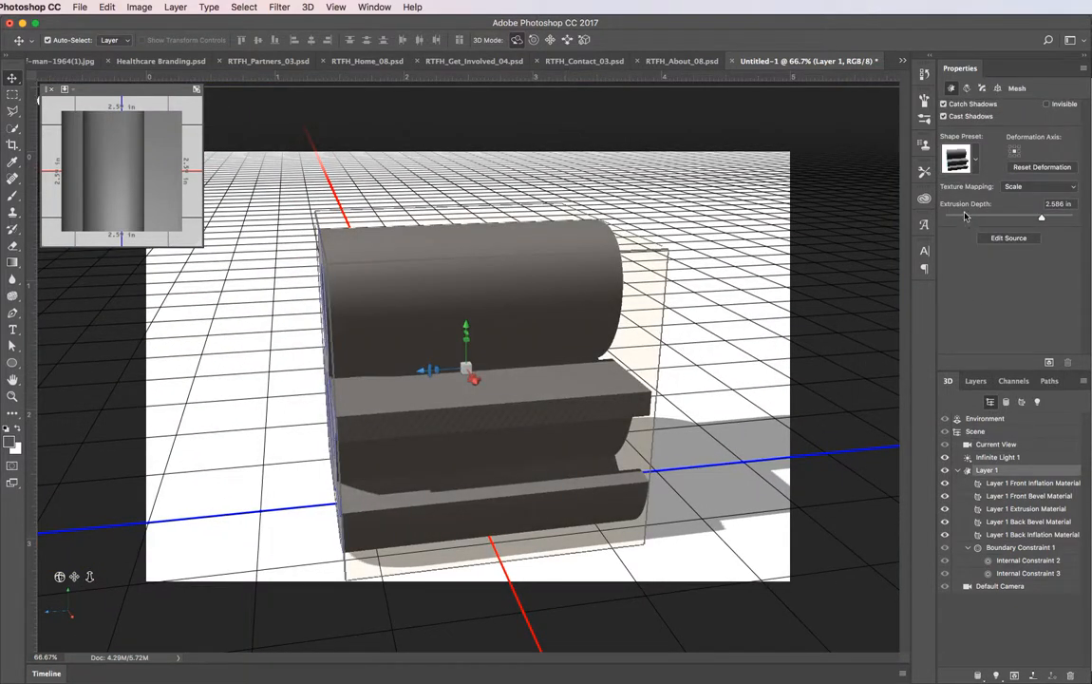
{"action": "left_click_drag", "start_coordinate": [965, 218], "coordinate": [1014, 221]}
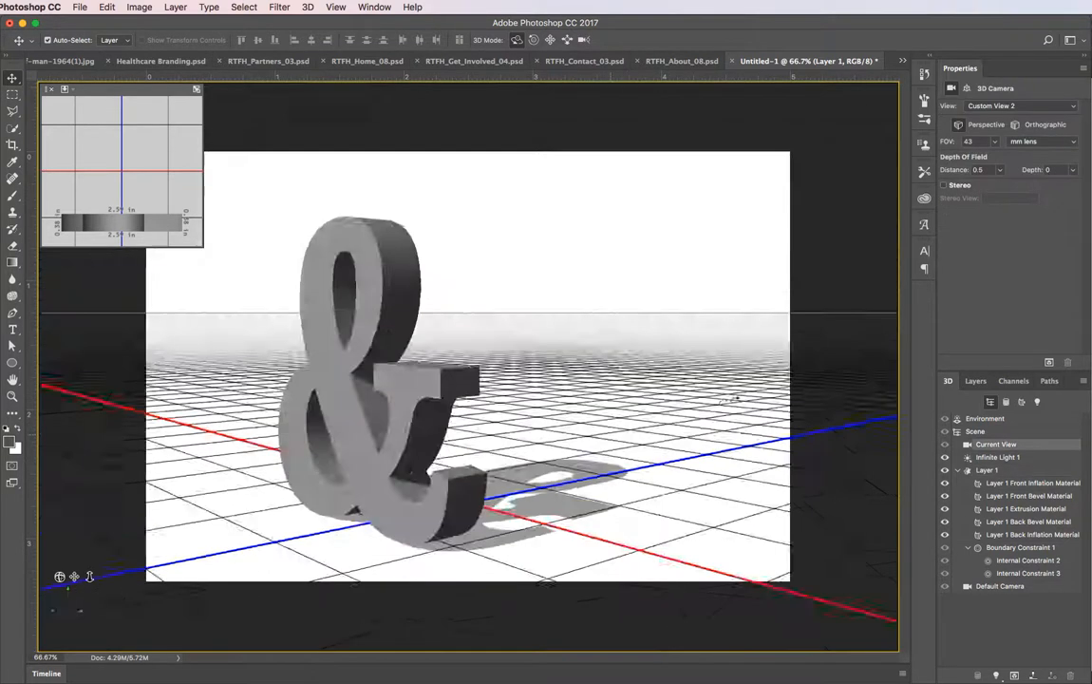
{"action": "left_click_drag", "start_coordinate": [734, 400], "coordinate": [738, 567]}
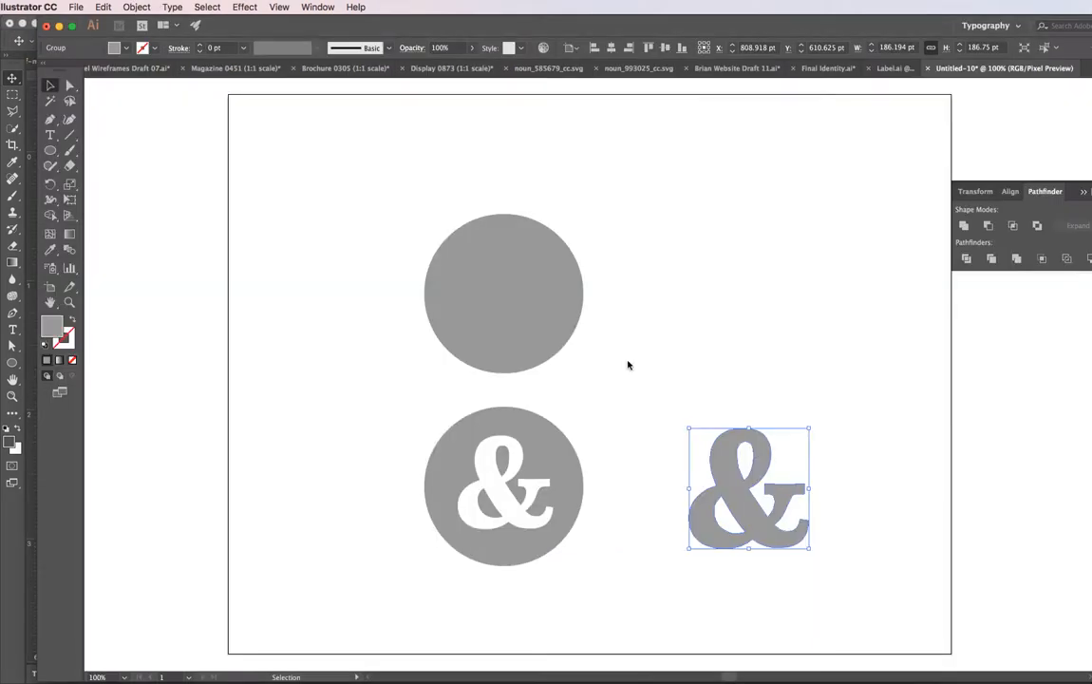
- Select the circle's work path, add a new layer above the ampersand and create a 3D extrusion from that path
{"action": "left_click", "coordinate": [557, 302]}
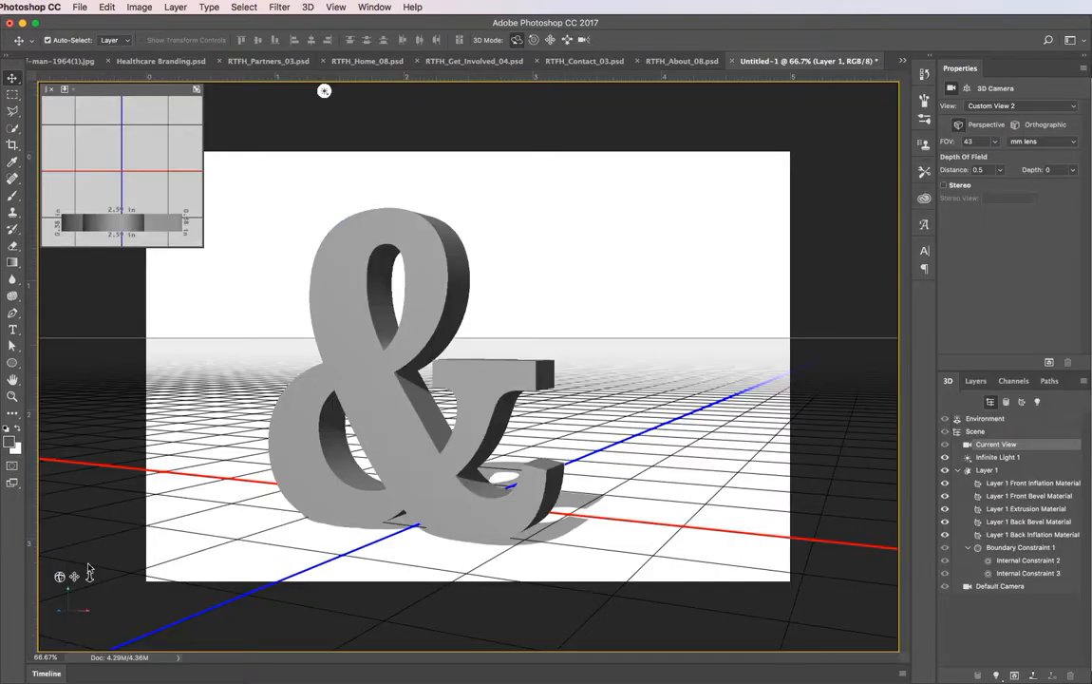
{"action": "left_click", "coordinate": [1049, 381]}
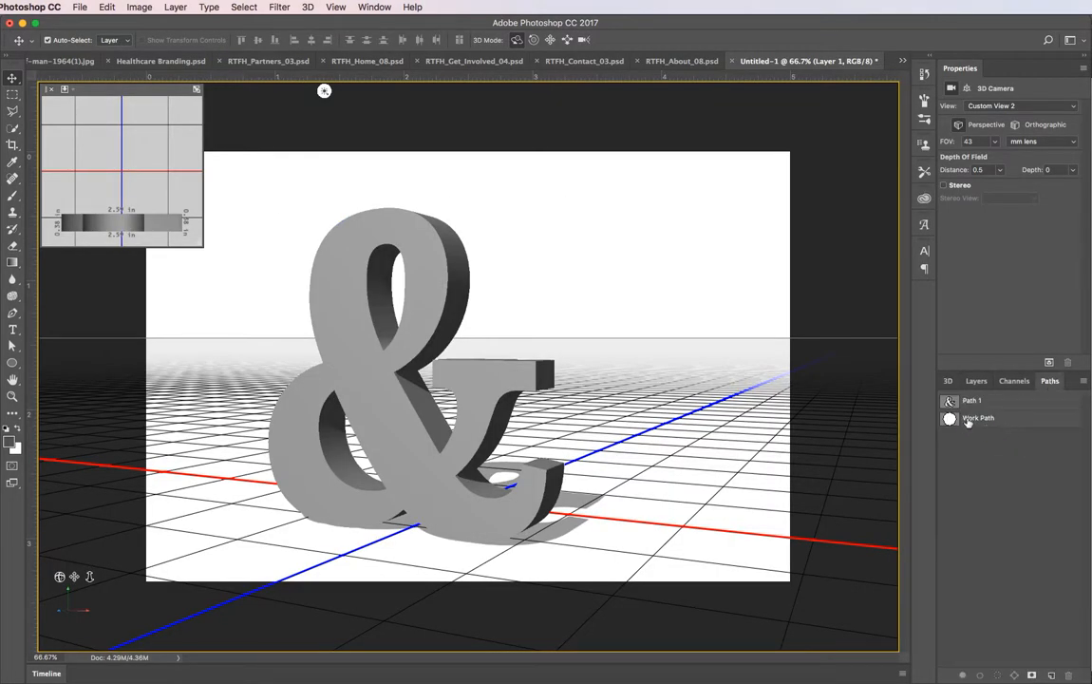
{"action": "left_click", "coordinate": [1007, 420]}
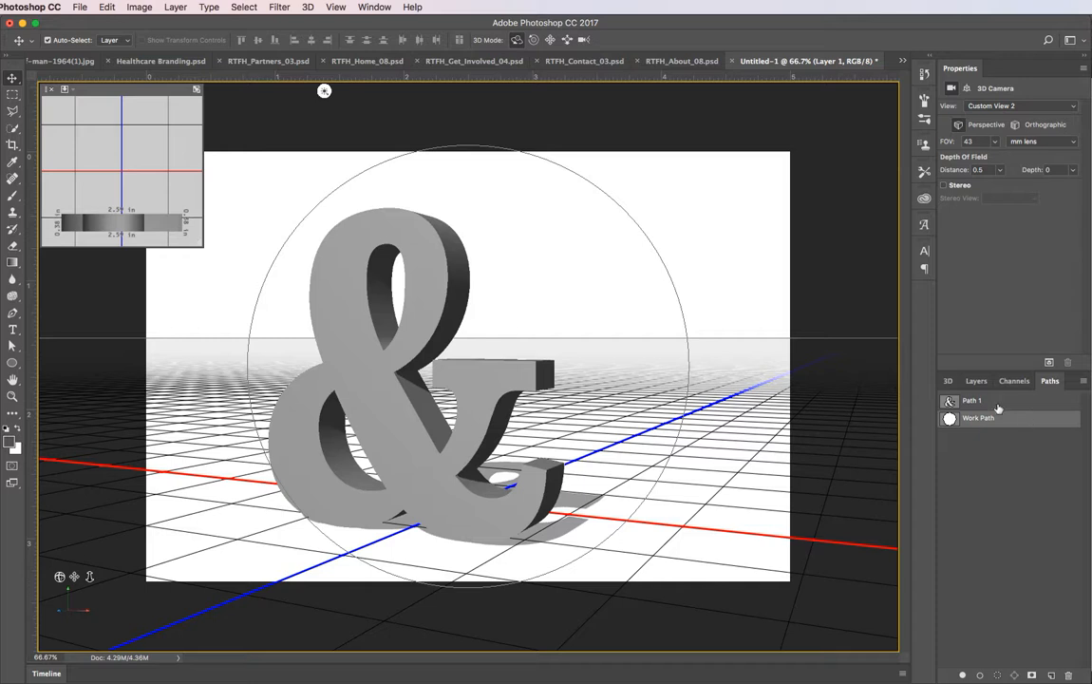
{"action": "left_click", "coordinate": [977, 381]}
{"action": "key", "text": "super+shift+alt+n"}
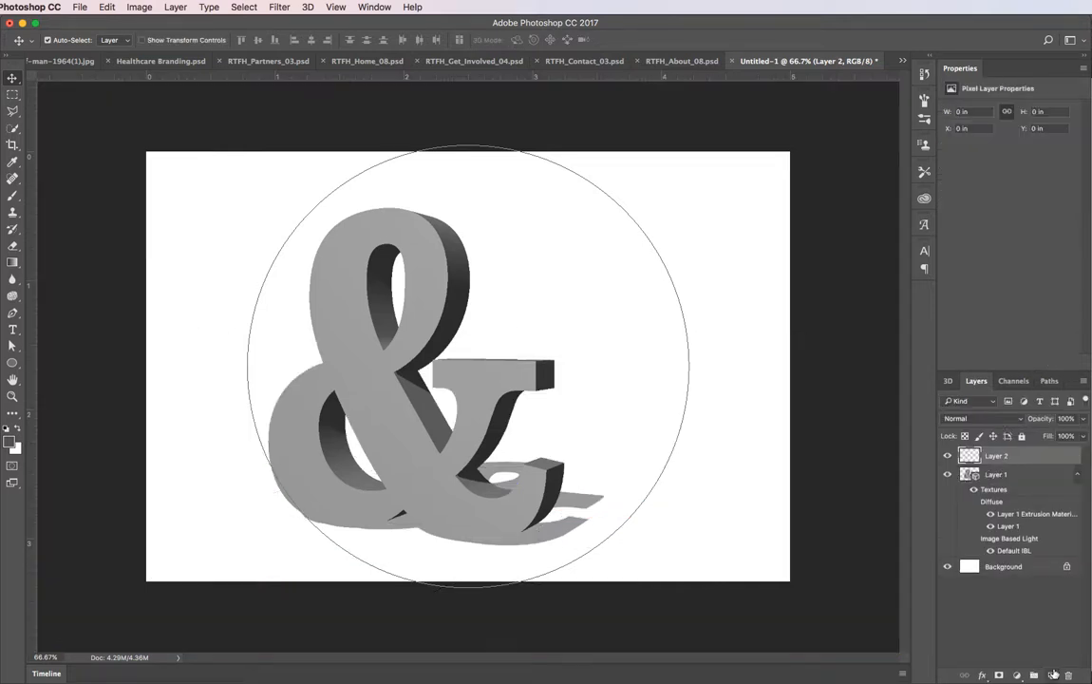
{"action": "left_click", "coordinate": [949, 381]}
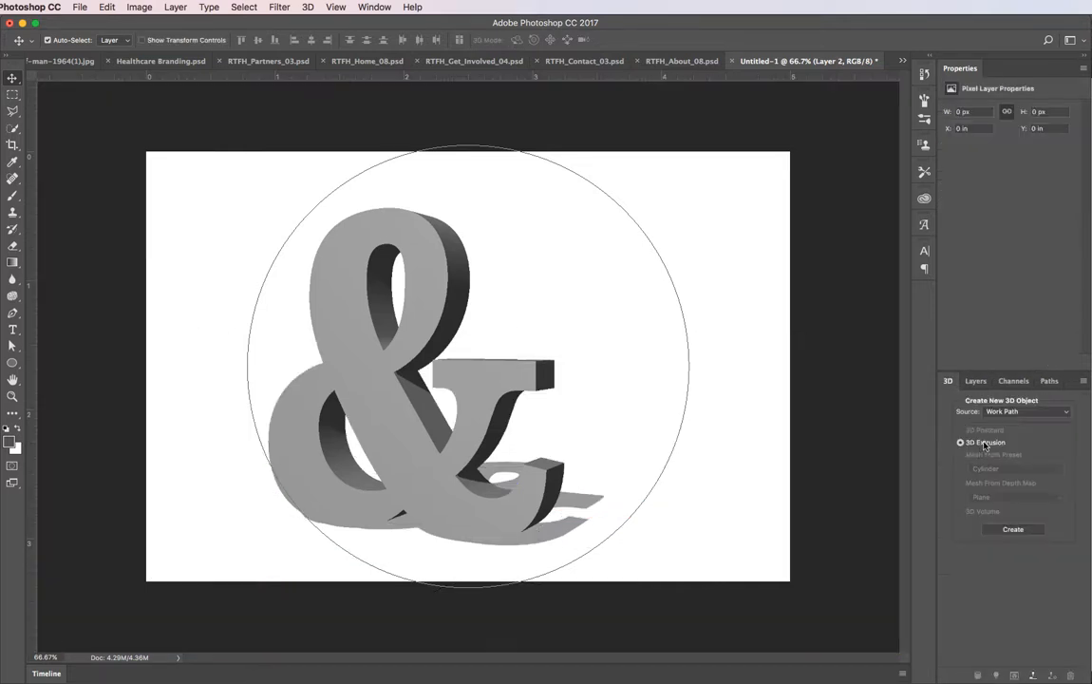
{"action": "left_click", "coordinate": [1013, 529]}
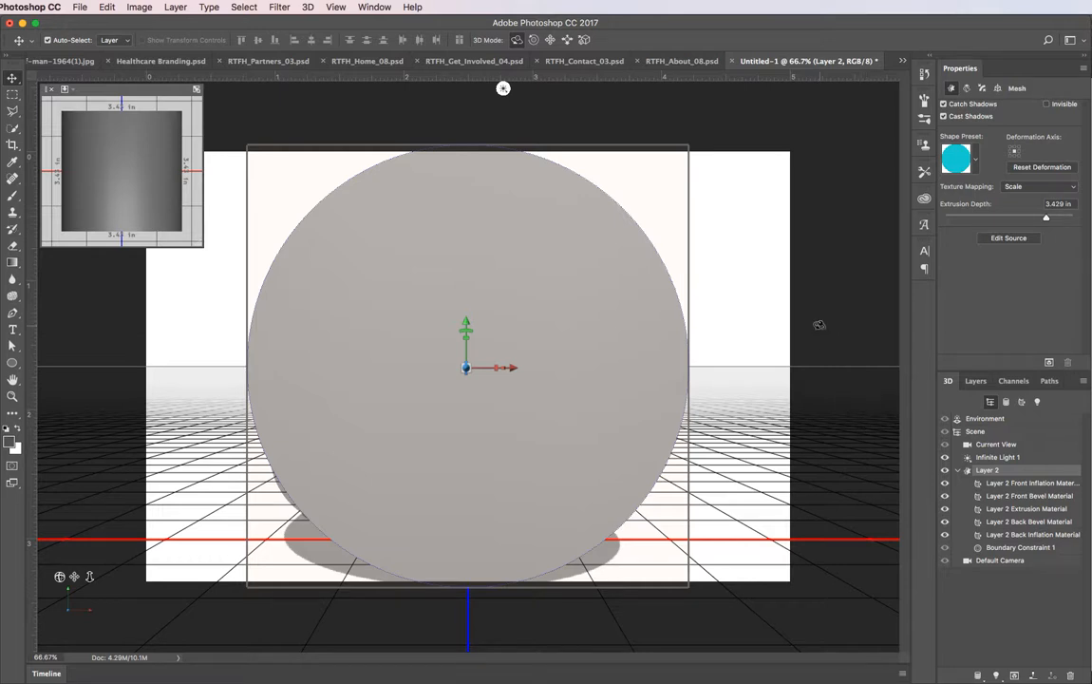
- Examine the extruded circle at an angle and toggle Layer 2's visibility to compare it with the ampersand
{"action": "left_click", "coordinate": [975, 381]}
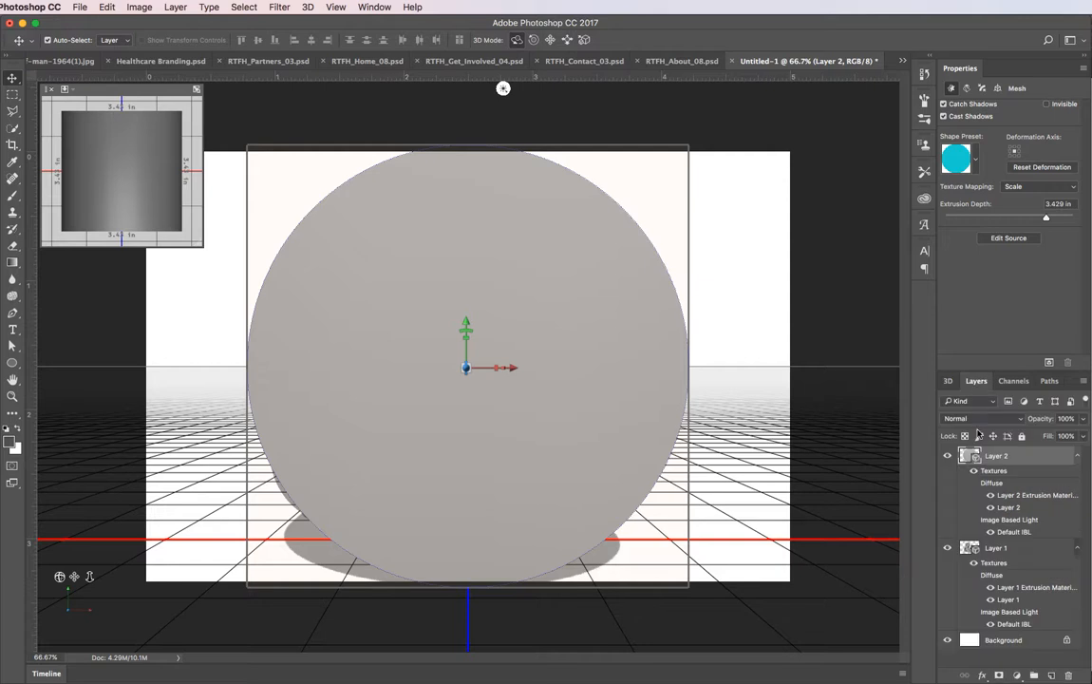
{"action": "left_click_drag", "start_coordinate": [772, 328], "coordinate": [903, 424]}
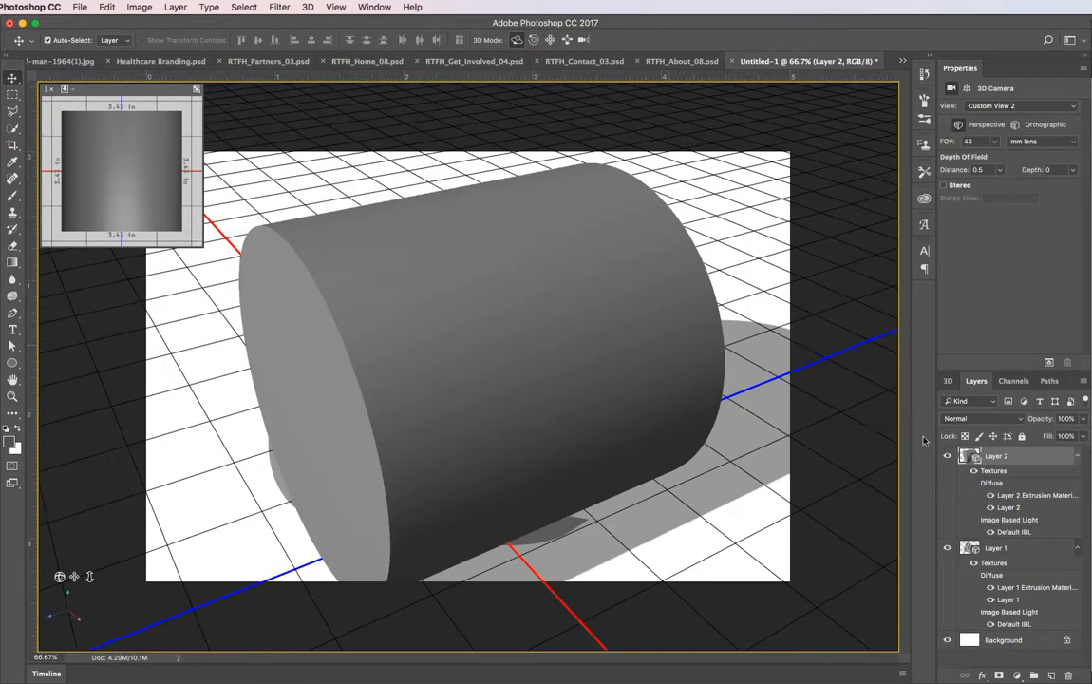
{"action": "left_click", "coordinate": [948, 456]}
{"action": "left_click", "coordinate": [948, 456]}
{"action": "left_click", "coordinate": [948, 457]}
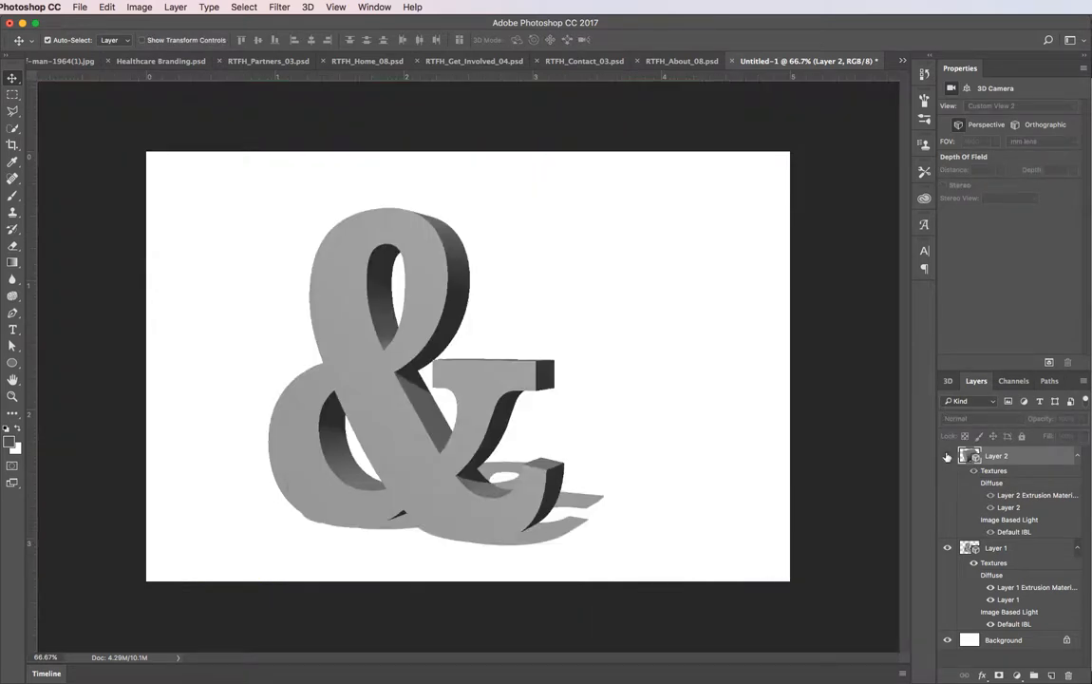
{"action": "left_click", "coordinate": [948, 457]}
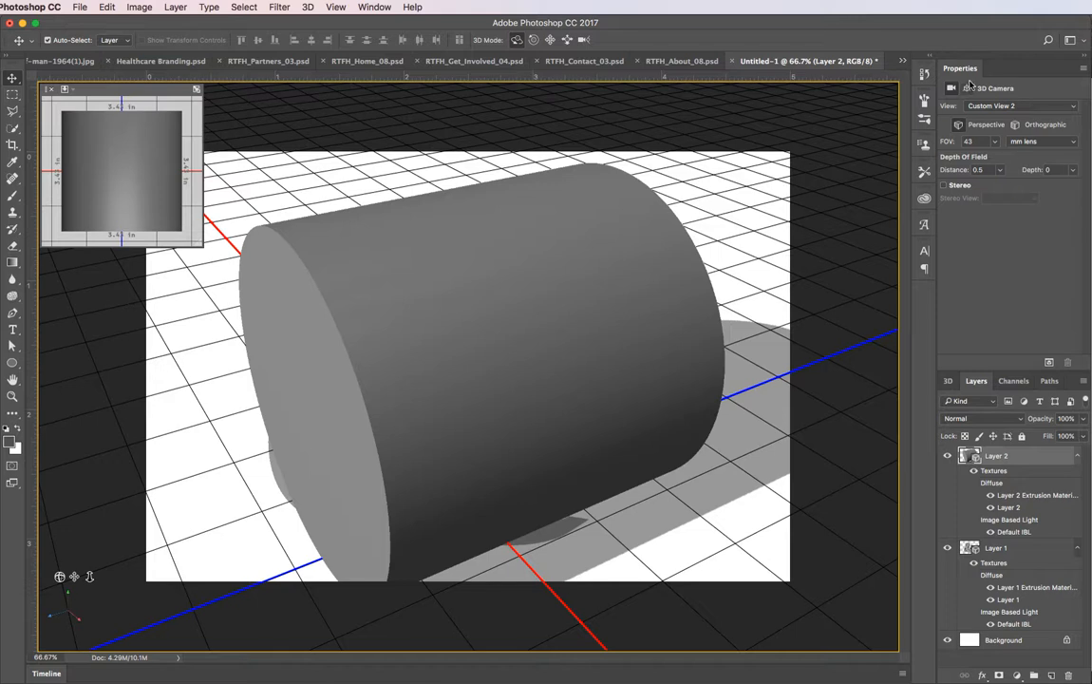
- Set the Layer 2 circle mesh's extrusion depth to 1.166 in
{"action": "left_click", "coordinate": [948, 381]}
{"action": "left_click", "coordinate": [993, 470]}
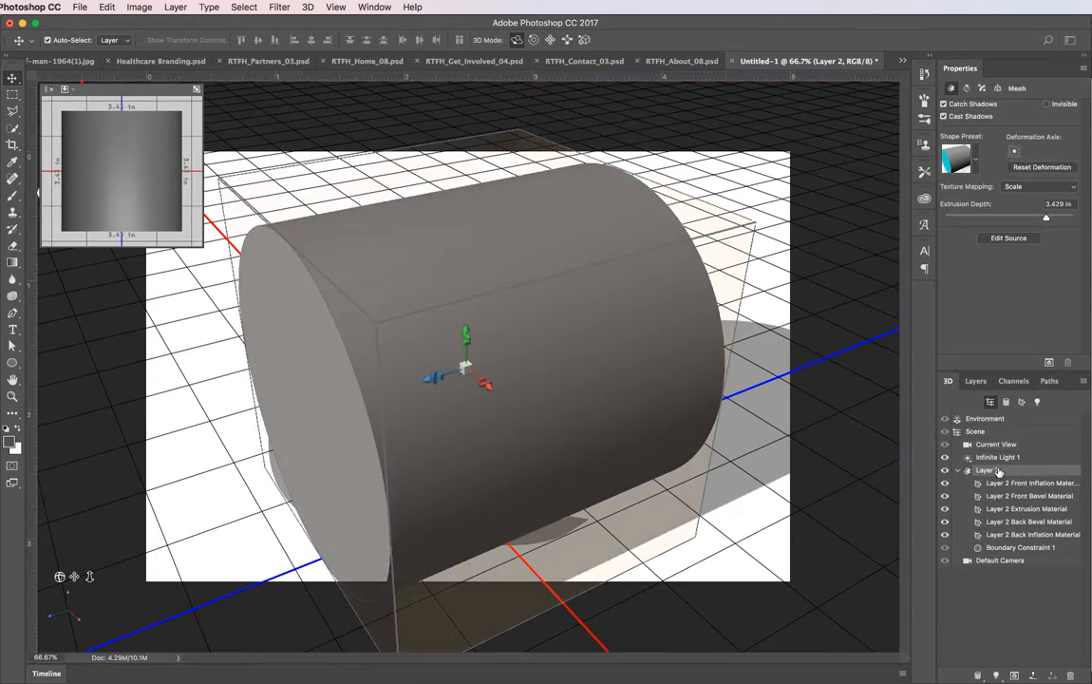
{"action": "left_click_drag", "start_coordinate": [1044, 218], "coordinate": [1026, 216]}
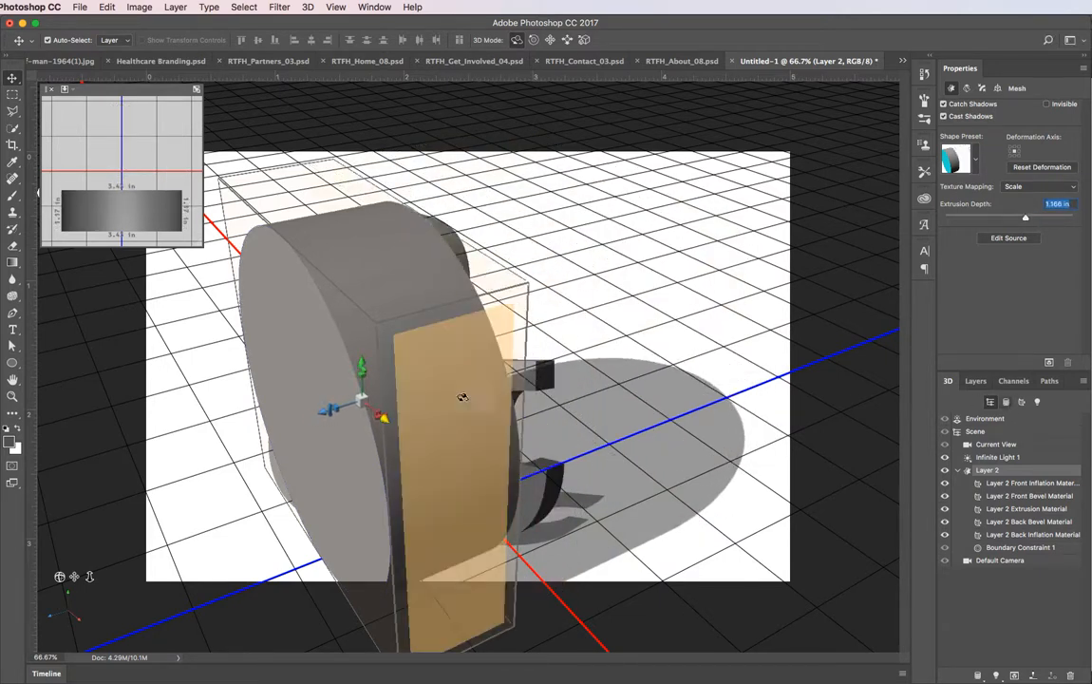
- Try to scale the extruded circle uniformly with its 3D axis widget
{"action": "left_click", "coordinate": [365, 399]}
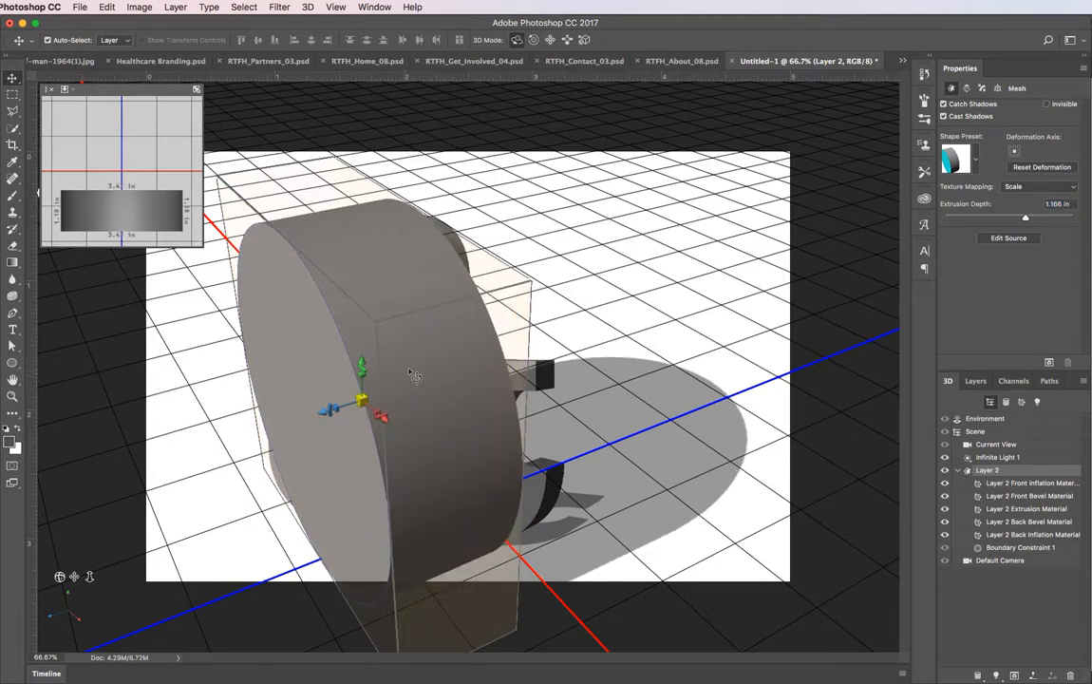
{"action": "left_click", "coordinate": [379, 395]}
{"action": "left_click", "coordinate": [356, 401]}
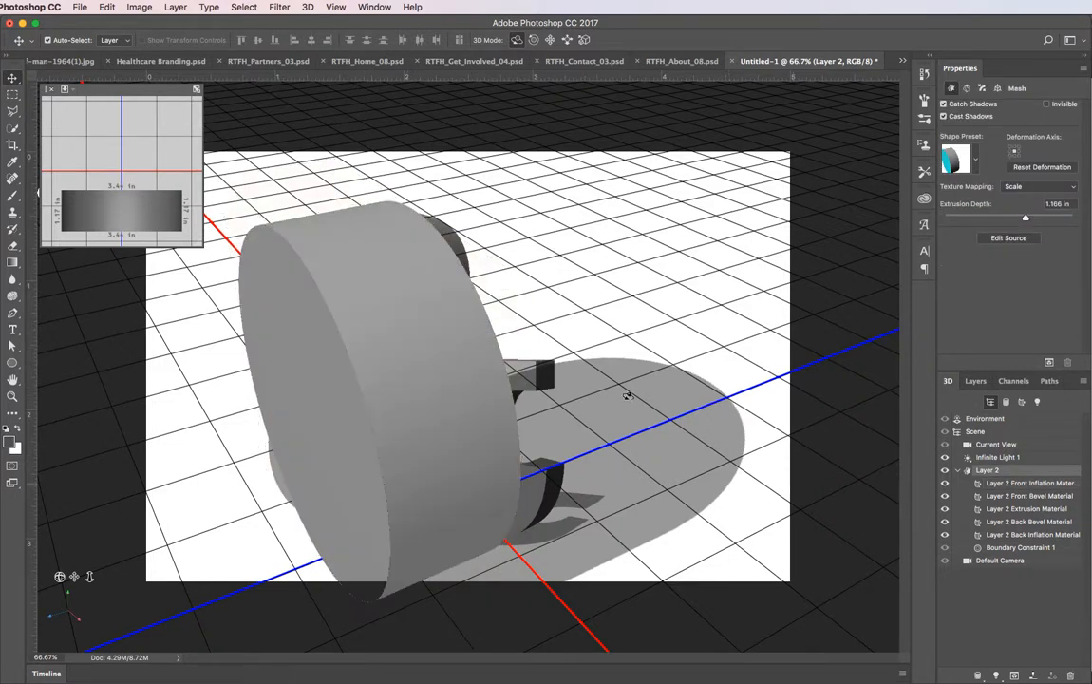
{"action": "left_click", "coordinate": [344, 414]}
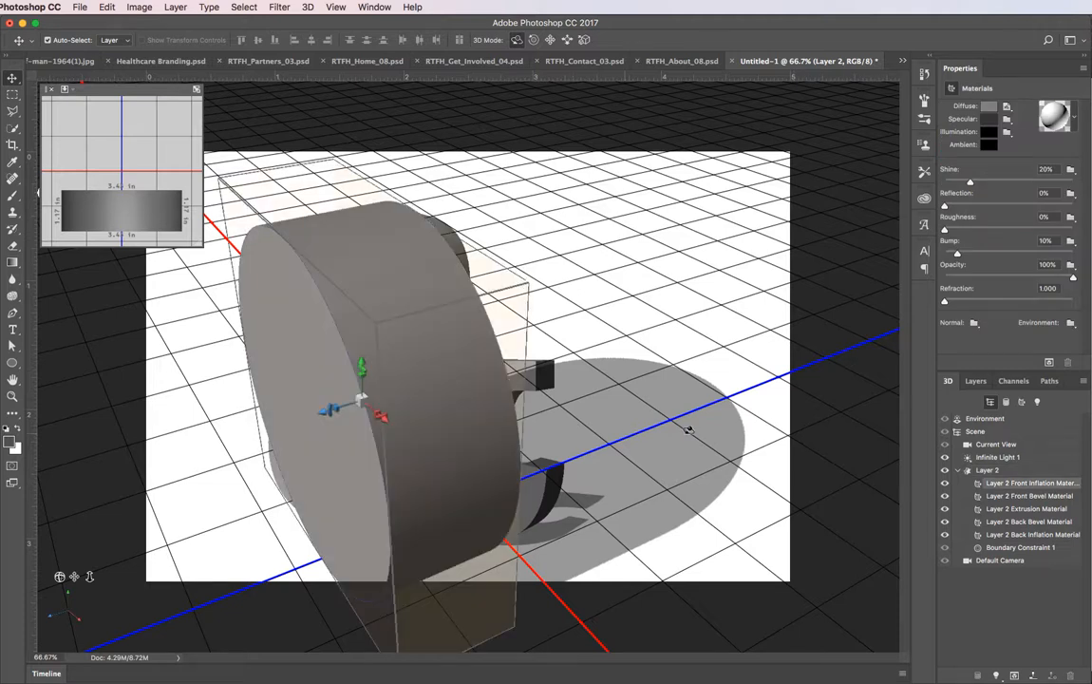
- Scale the extruded circle up uniformly to about 4.3 in wide and deselect the mesh
{"action": "left_click_drag", "start_coordinate": [707, 425], "coordinate": [755, 406]}
{"action": "left_click", "coordinate": [356, 446]}
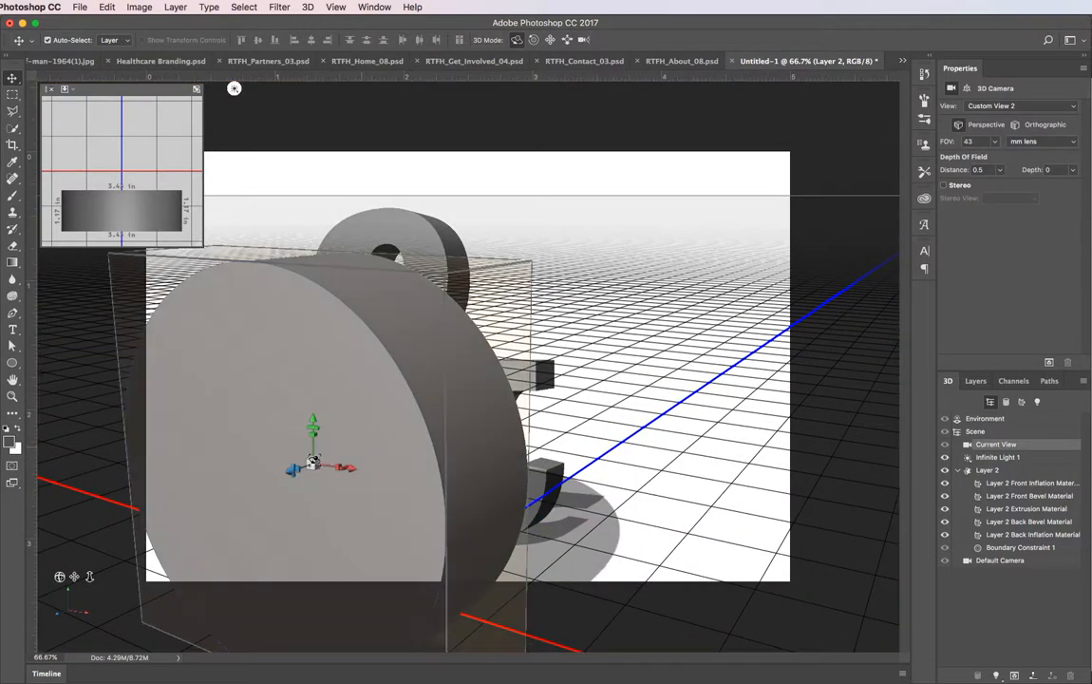
{"action": "left_click_drag", "start_coordinate": [330, 456], "coordinate": [308, 404]}
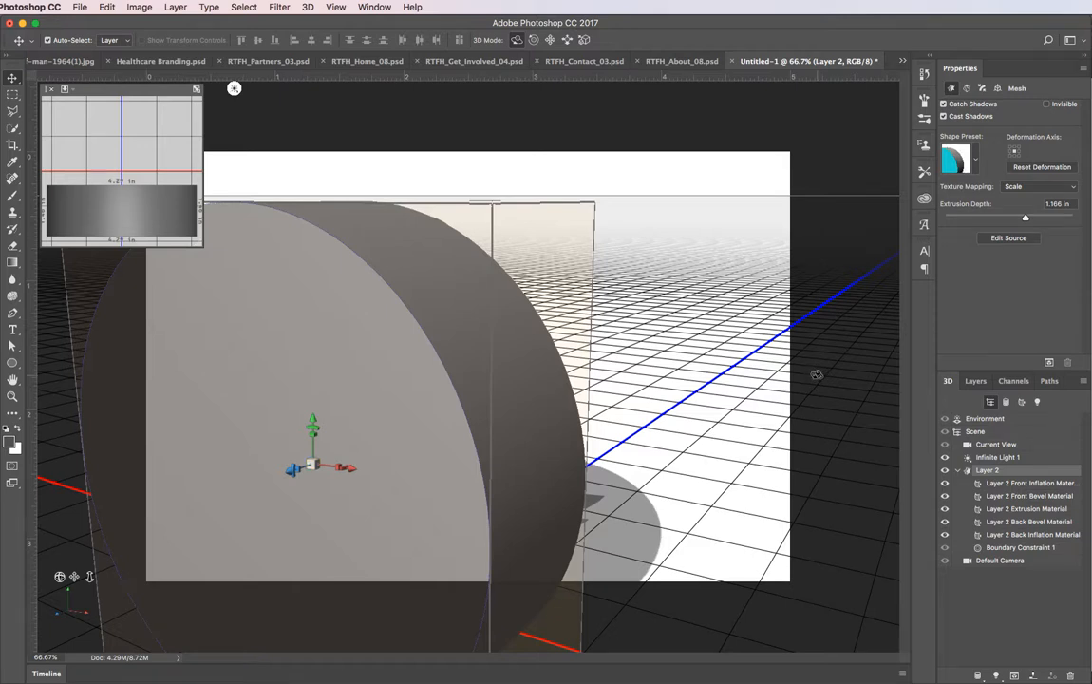
{"action": "left_click", "coordinate": [817, 375]}
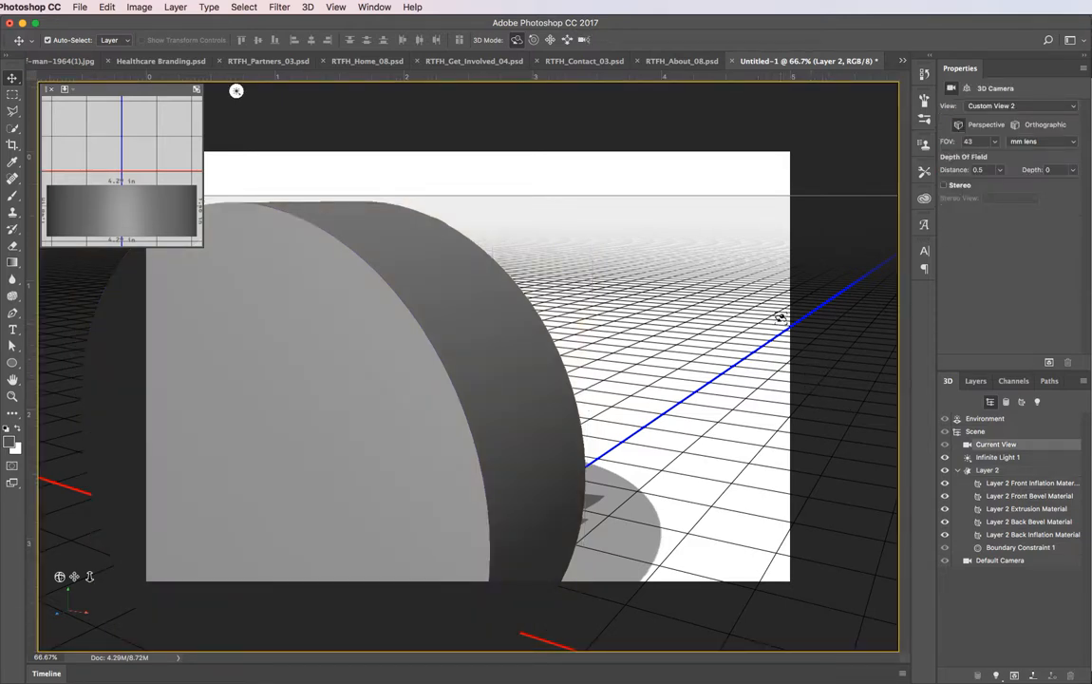
- Merge the Layer 1 ampersand and Layer 2 circle 3D layers into a single 3D scene
{"action": "left_click", "coordinate": [978, 382]}
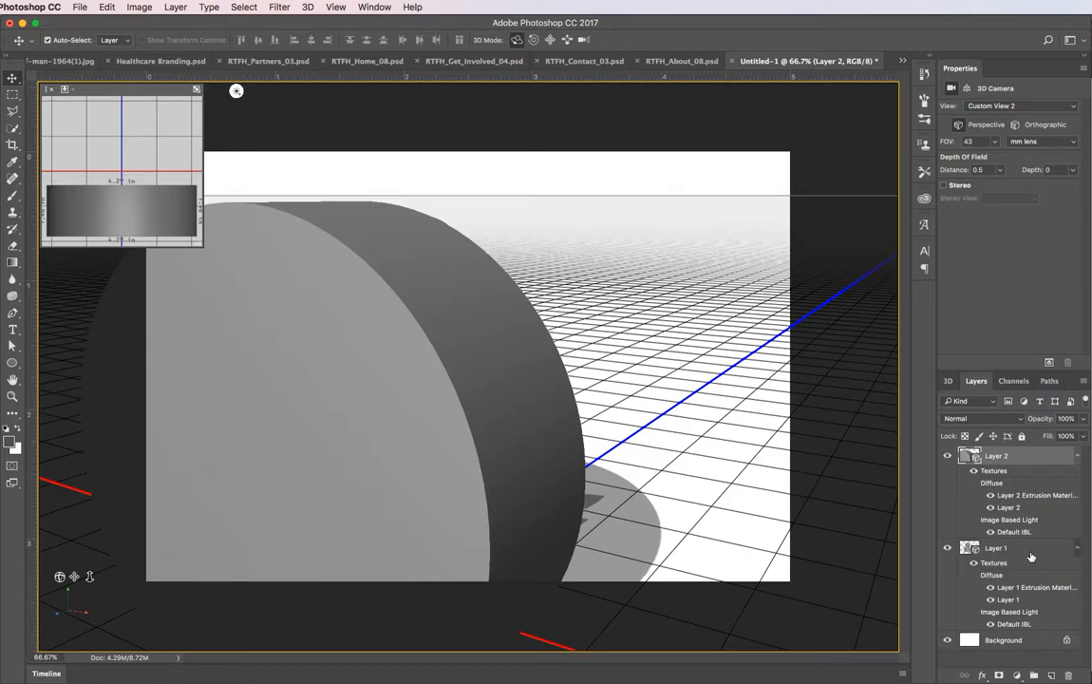
{"action": "left_click", "coordinate": [967, 550]}
{"action": "left_click", "coordinate": [969, 457], "text": "shift"}
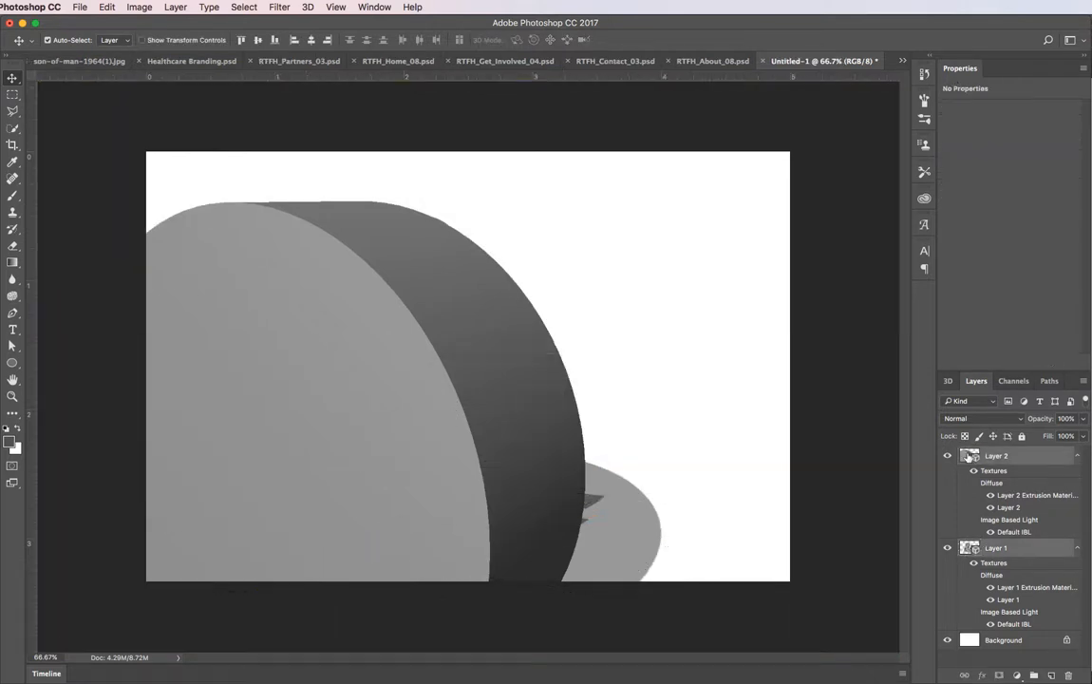
{"action": "left_click", "coordinate": [309, 6]}
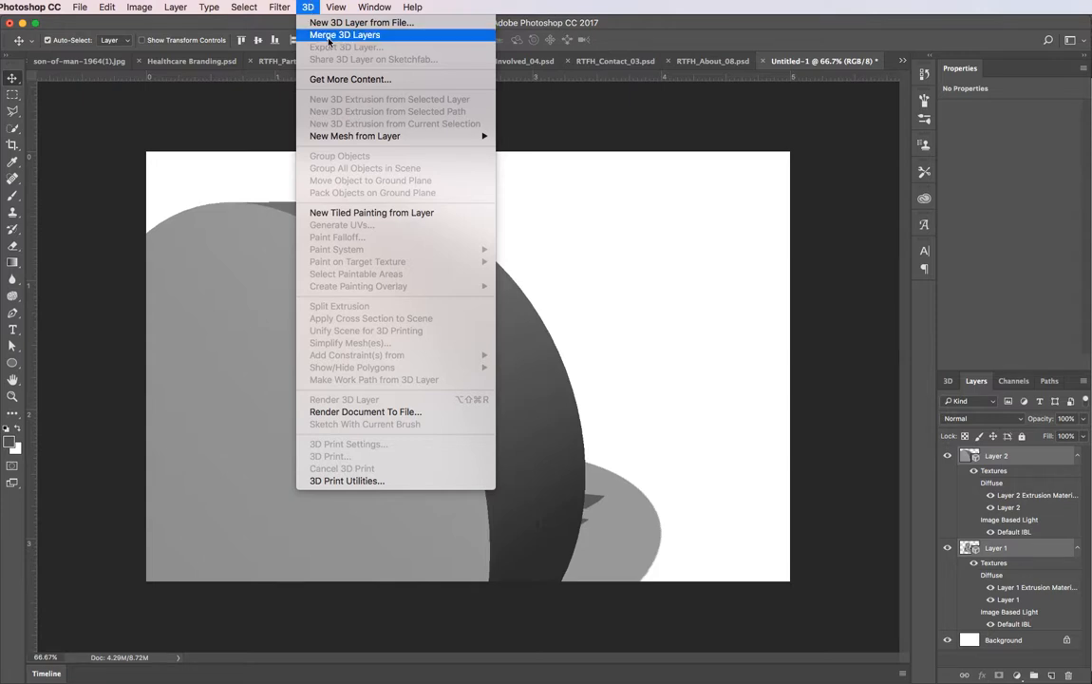
{"action": "left_click", "coordinate": [330, 37]}
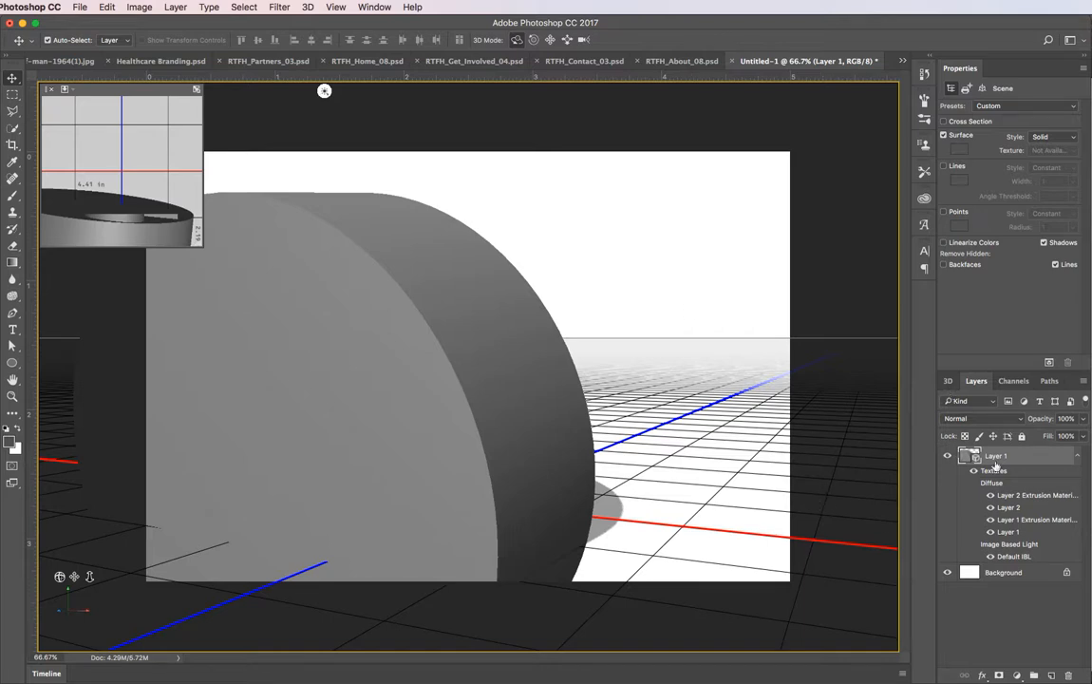
- Examine the ampersand and circle meshes of the merged scene from the side, selecting each mesh separately
{"action": "left_click", "coordinate": [949, 381]}
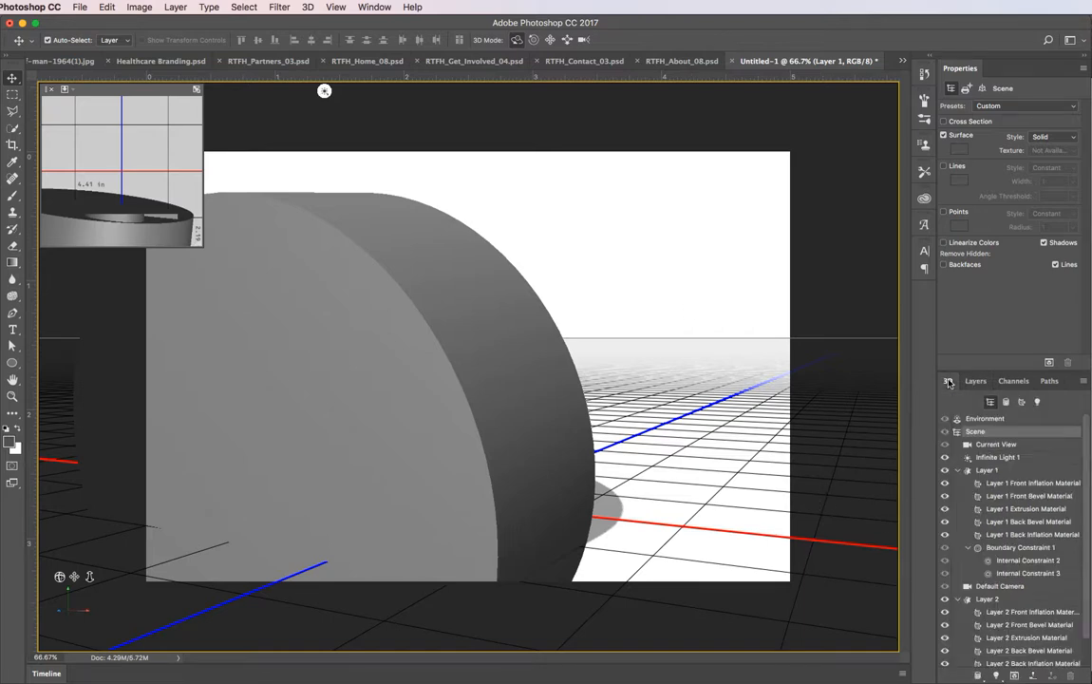
{"action": "left_click", "coordinate": [997, 472]}
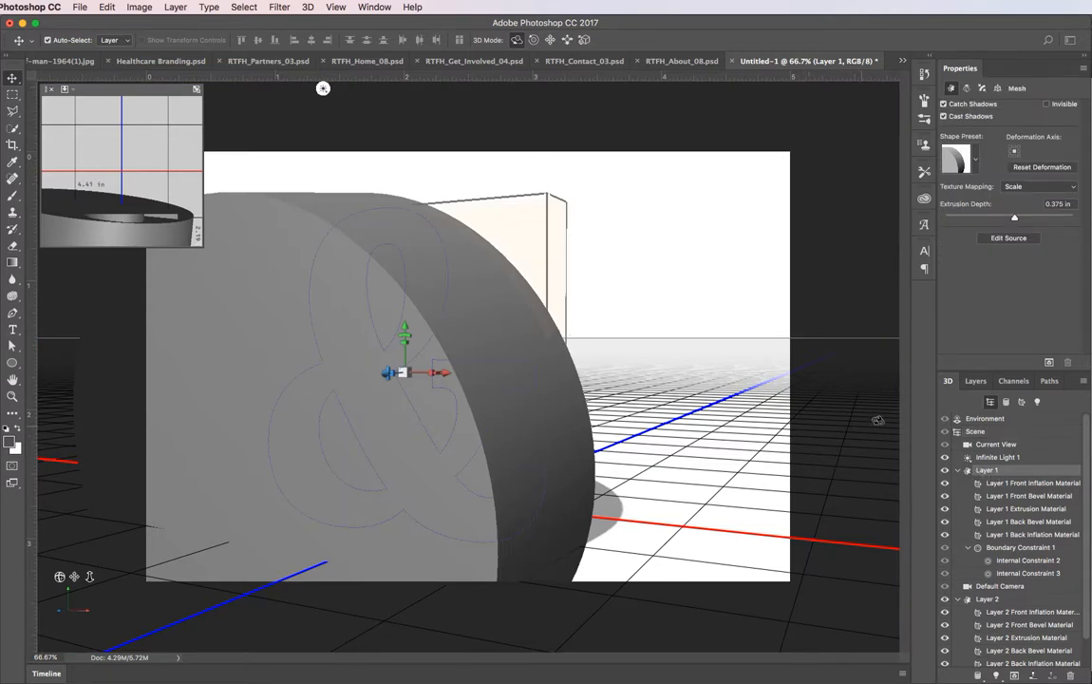
{"action": "left_click_drag", "start_coordinate": [765, 360], "coordinate": [762, 445]}
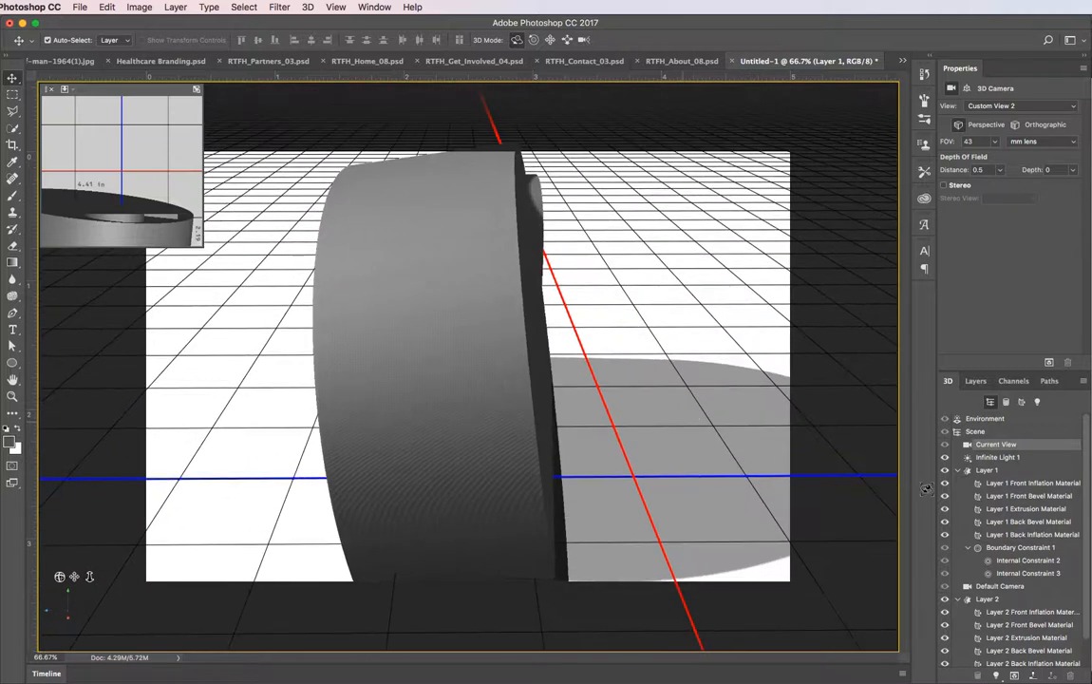
{"action": "left_click", "coordinate": [996, 471]}
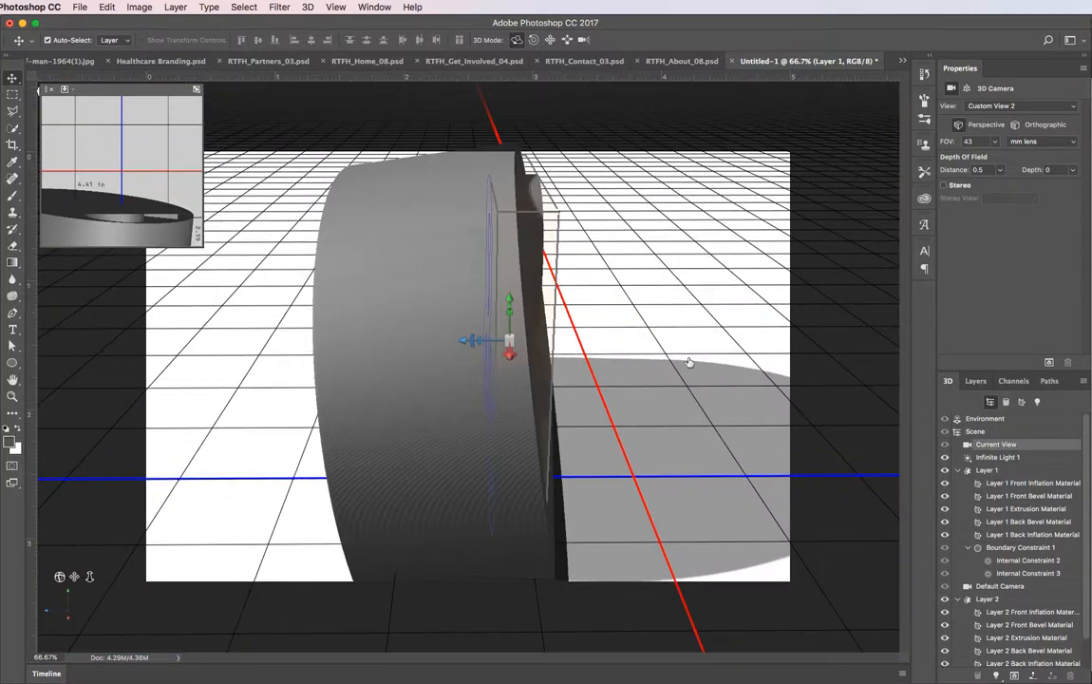
{"action": "left_click", "coordinate": [472, 238]}
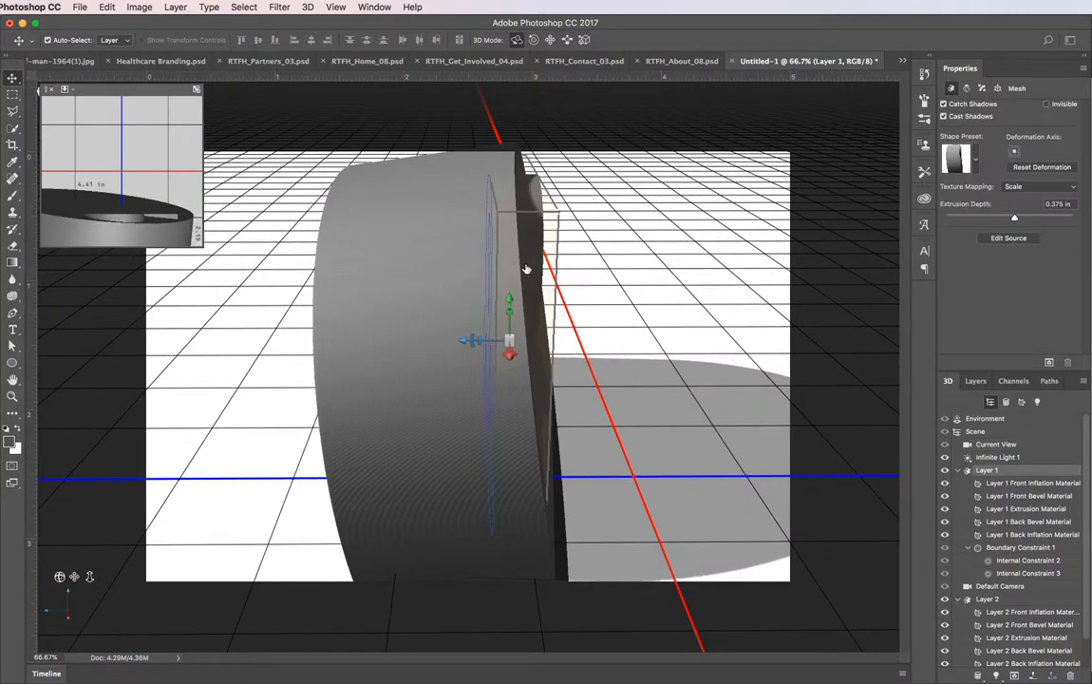
{"action": "left_click", "coordinate": [1013, 603]}
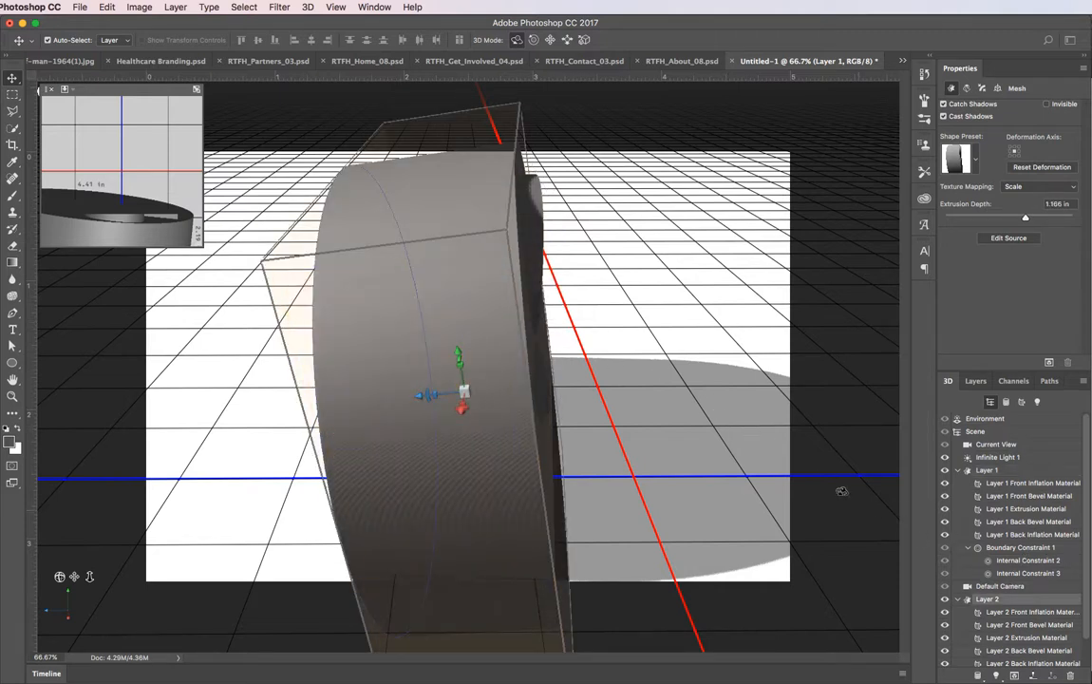
- Try to rotate and move the circle mesh freely in relation to the ampersand
{"action": "left_click_drag", "start_coordinate": [839, 483], "coordinate": [1000, 317]}
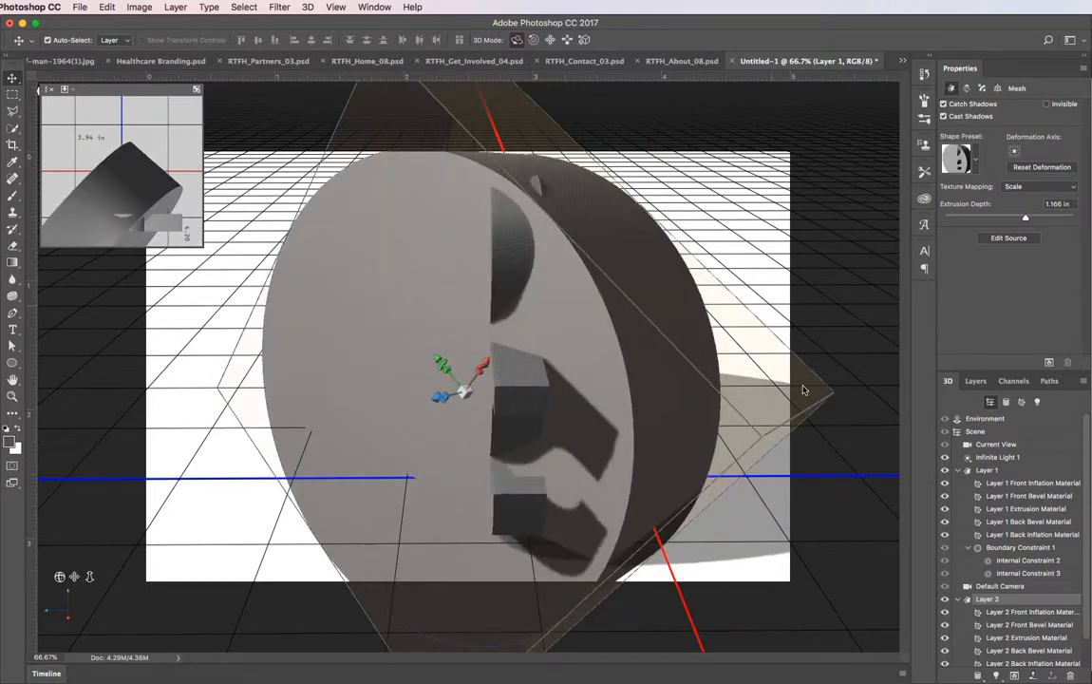
{"action": "left_click_drag", "start_coordinate": [772, 305], "coordinate": [801, 393]}
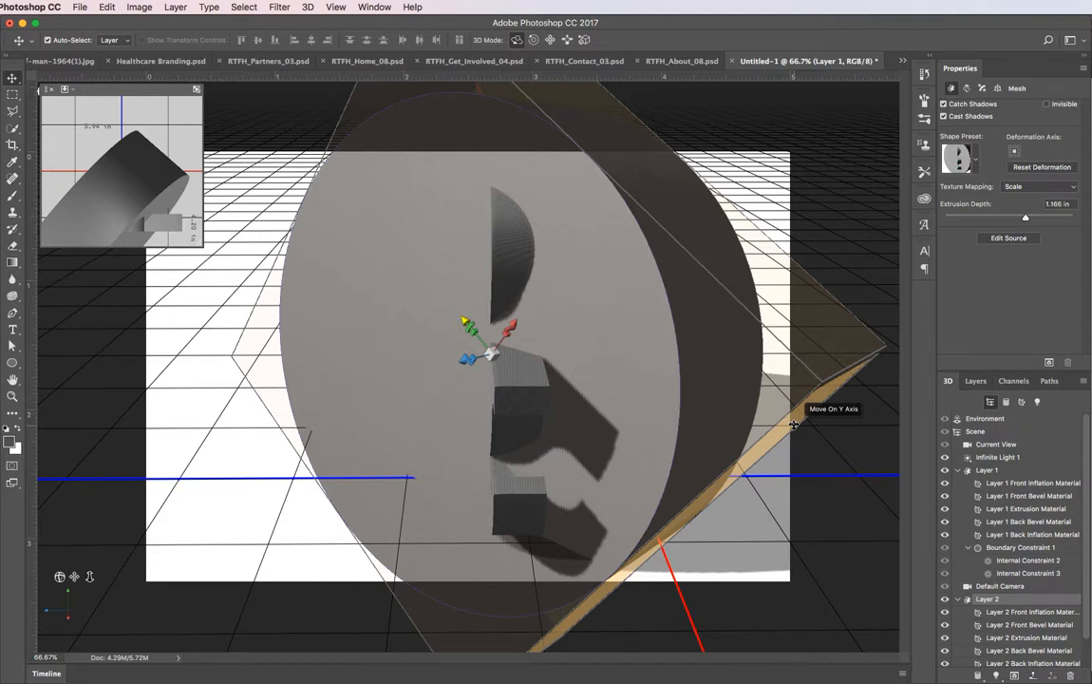
{"action": "left_click_drag", "start_coordinate": [794, 425], "coordinate": [854, 419]}
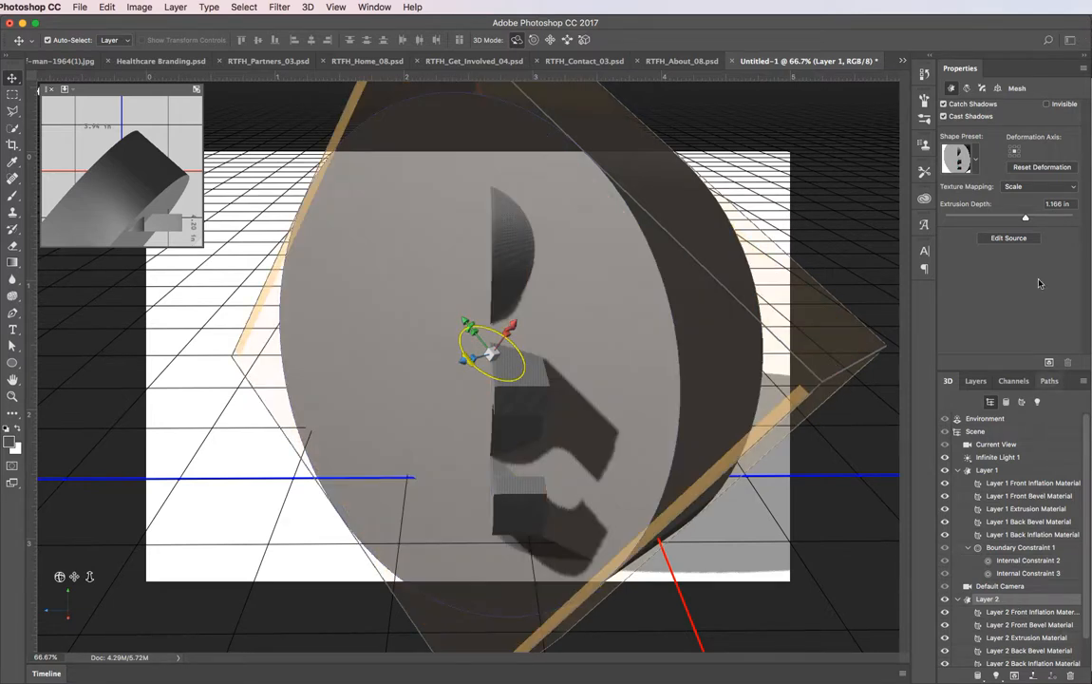
- Reset the circle mesh's position and rotation, set its X rotation to 90°, and deselect it
{"action": "left_click", "coordinate": [1000, 89]}
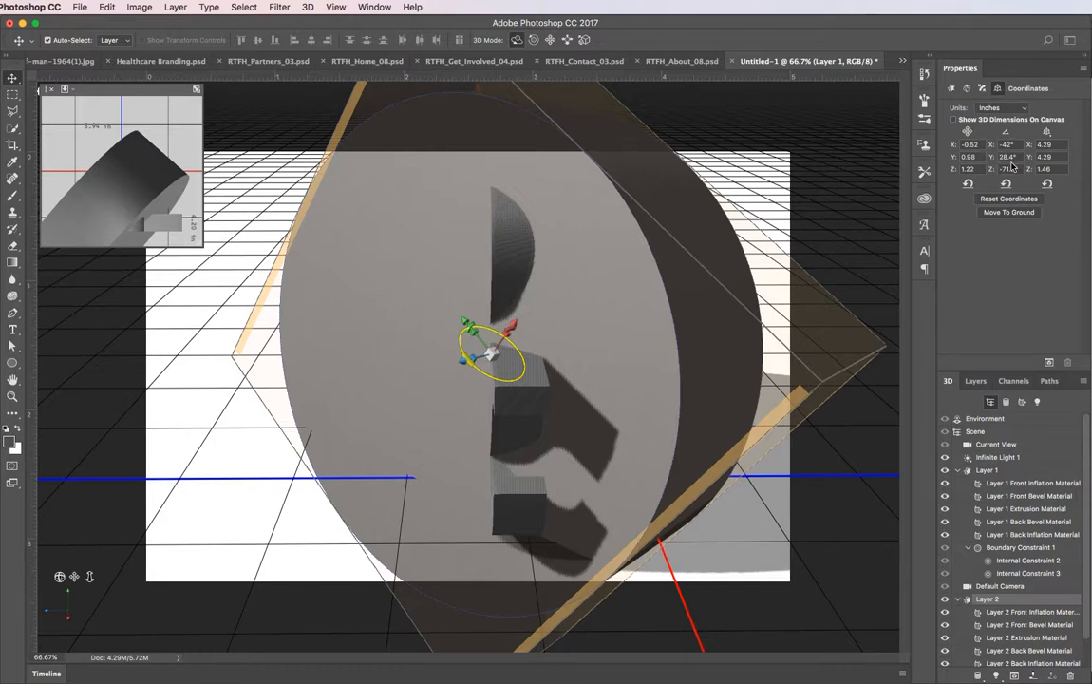
{"action": "left_click", "coordinate": [967, 186]}
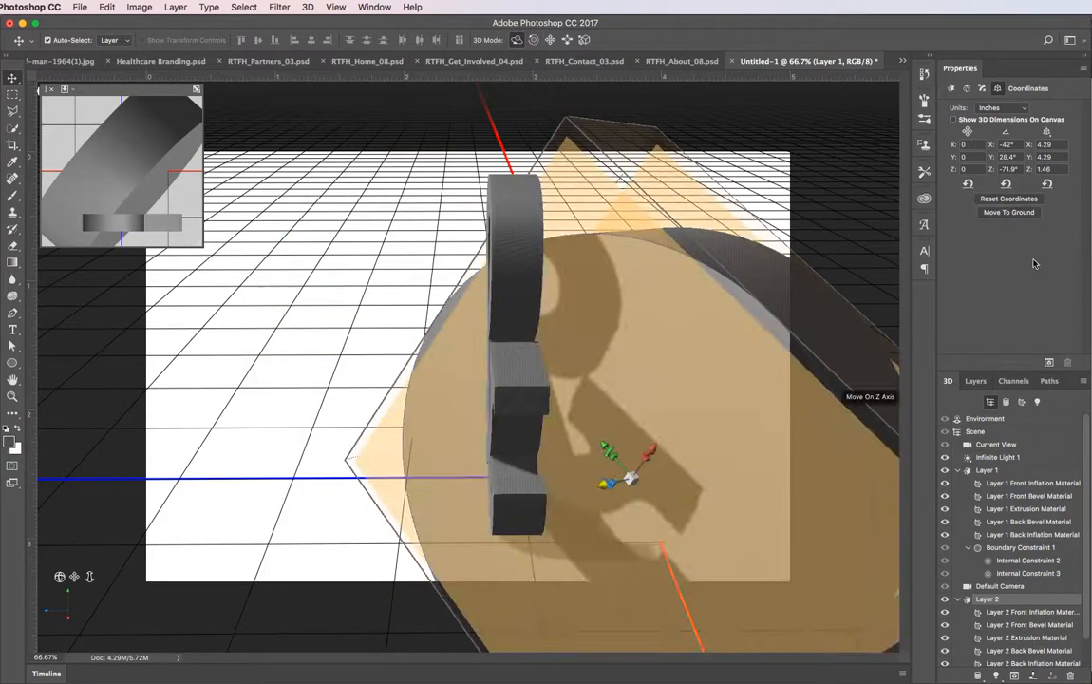
{"action": "left_click", "coordinate": [1007, 184]}
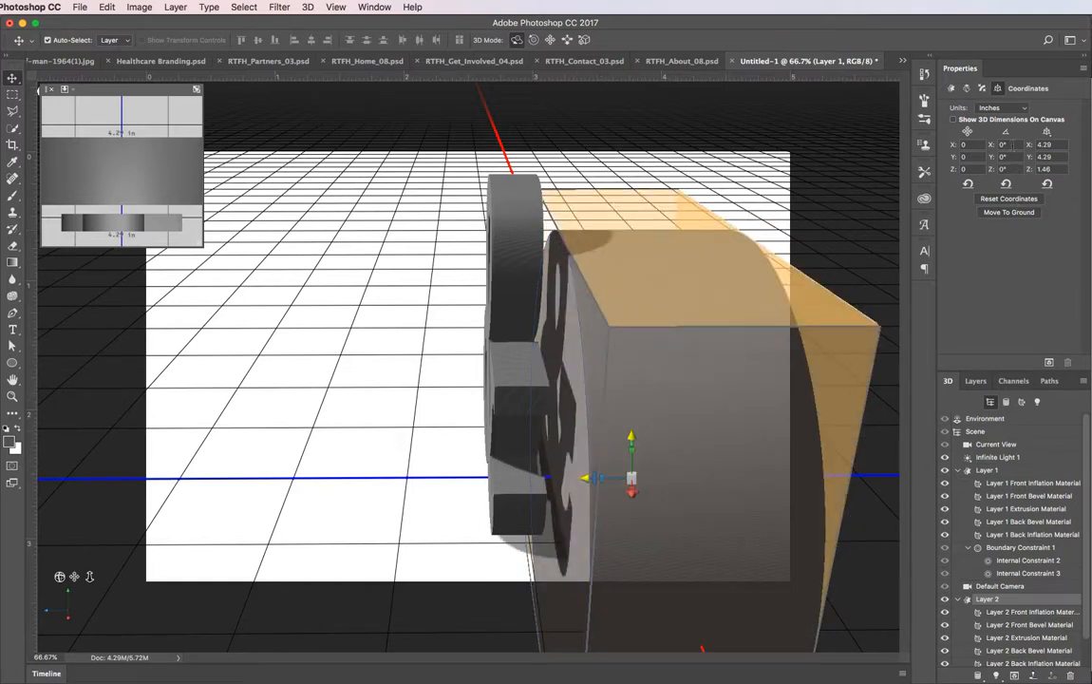
{"action": "type", "text": "90"}
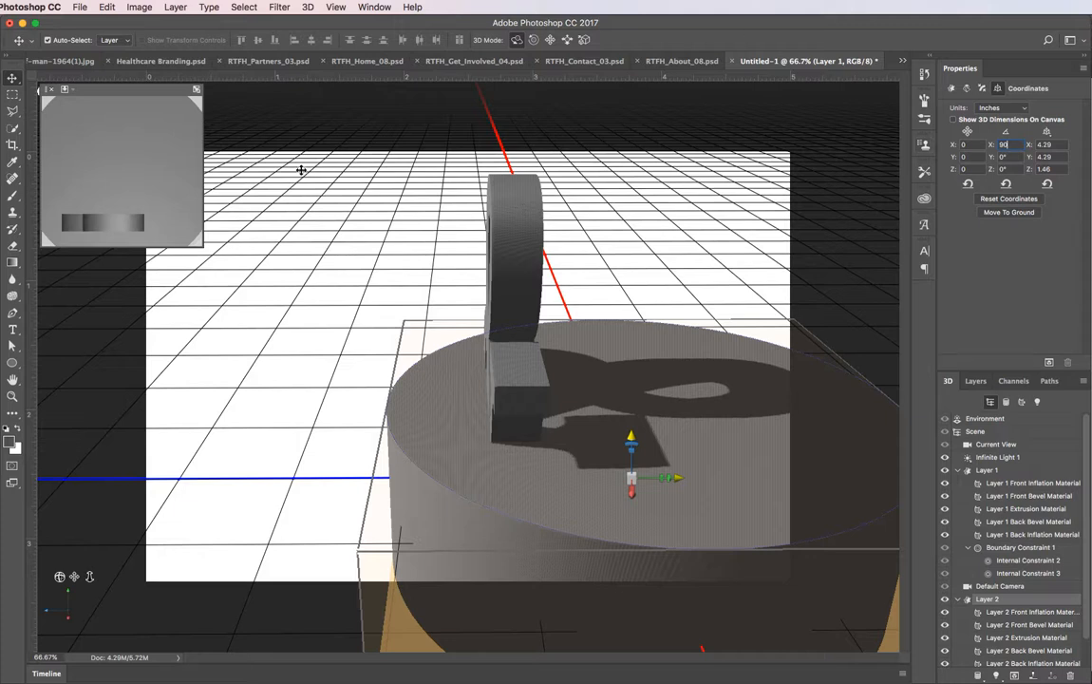
{"action": "left_click", "coordinate": [328, 184]}
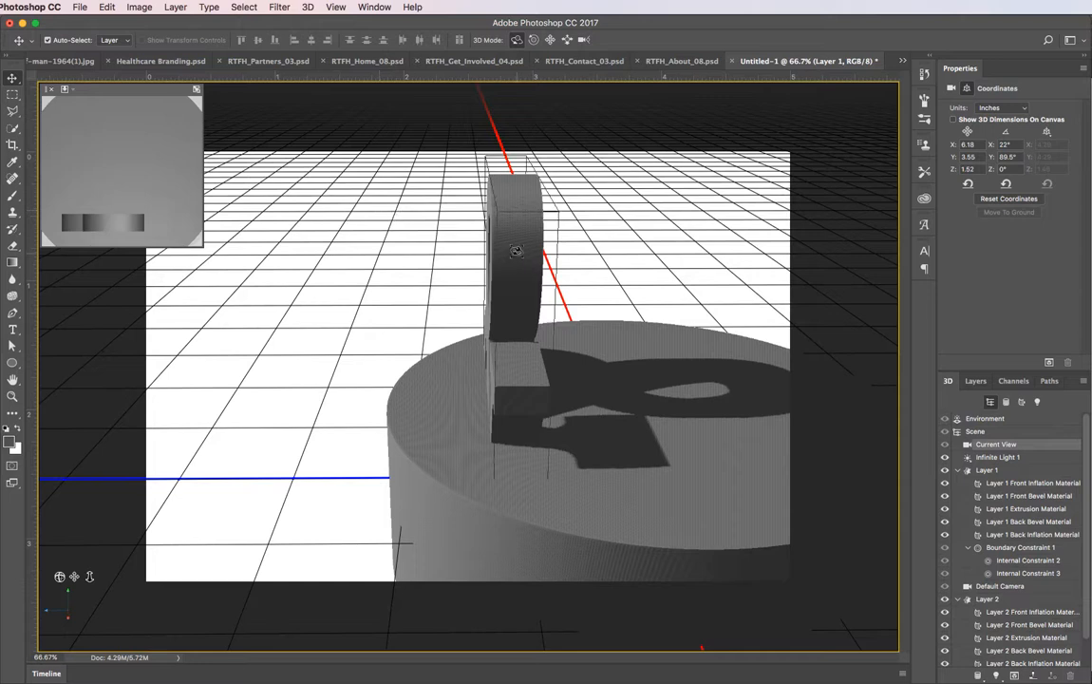
- Reset the ampersand mesh's position to the origin and set its X rotation to 90°
{"action": "left_click", "coordinate": [514, 240]}
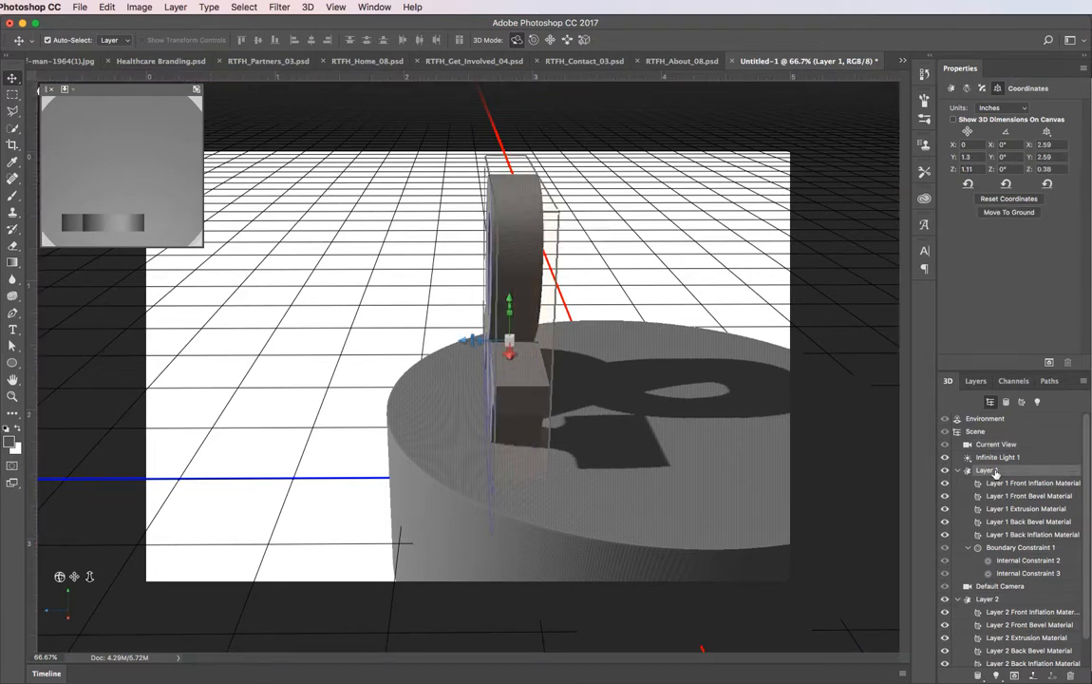
{"action": "left_click", "coordinate": [968, 183]}
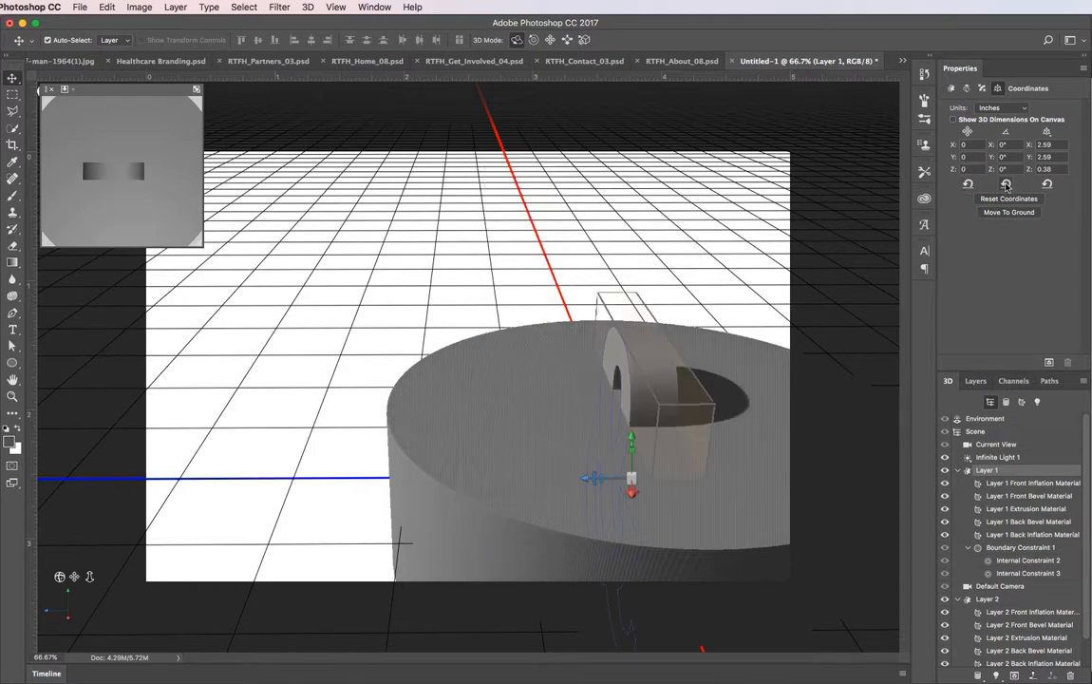
{"action": "type", "text": "90"}
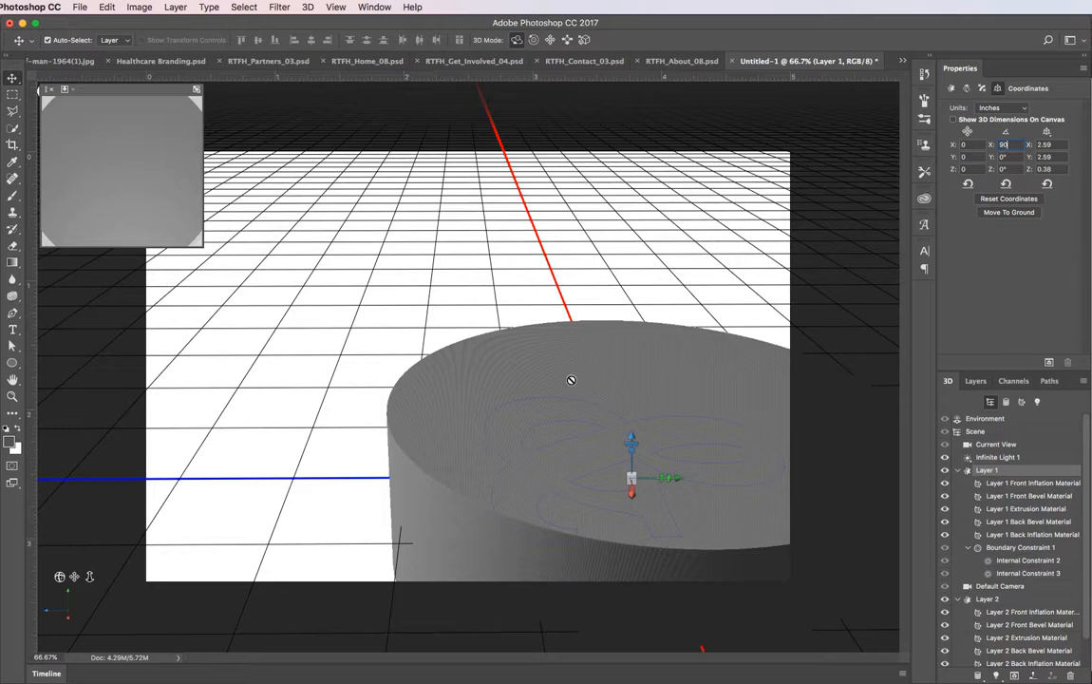
{"action": "left_click", "coordinate": [550, 39]}
{"action": "left_click", "coordinate": [568, 209]}
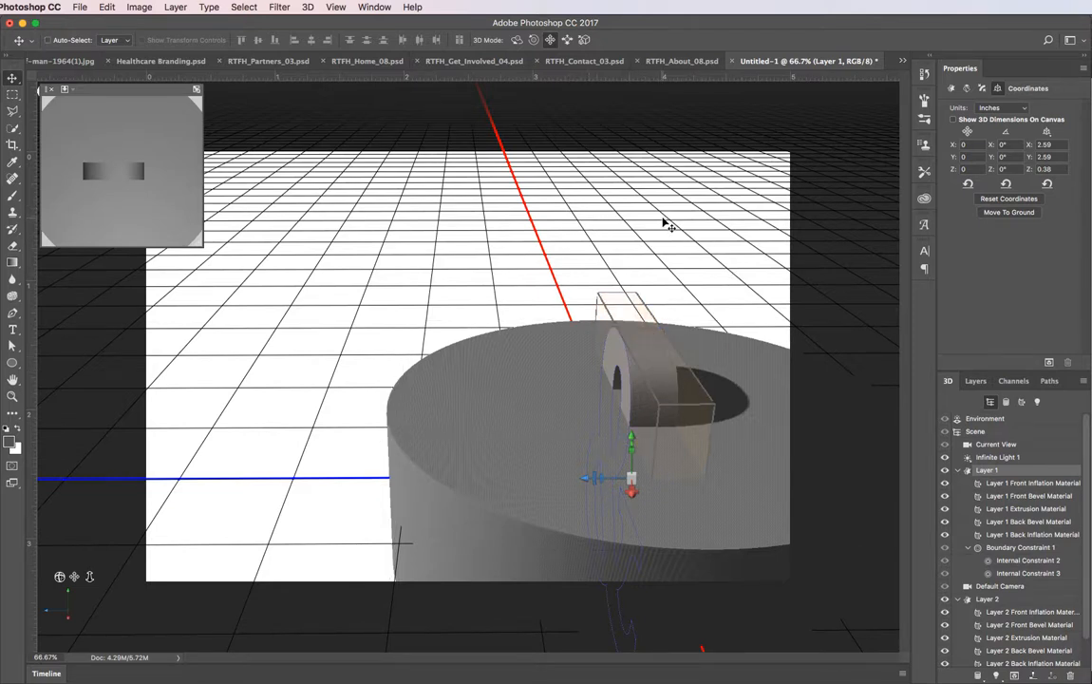
{"action": "key", "text": "super+z"}
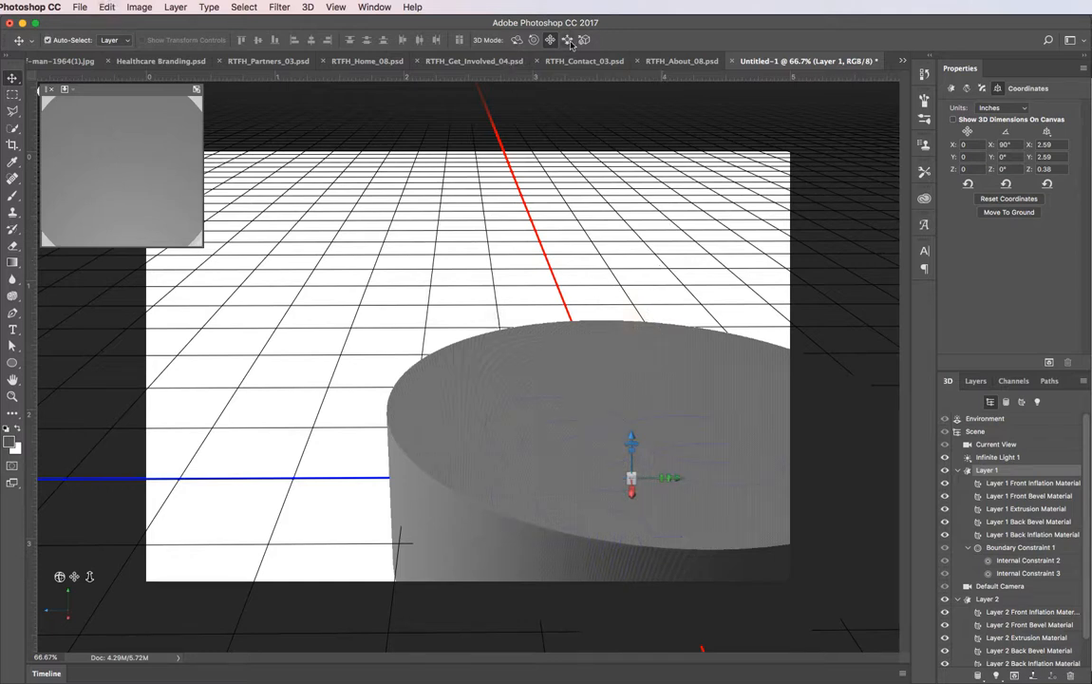
- Raise the ampersand mesh to a Y position of about 0.79 in, protruding from the circle's upper face, and deselect it
{"action": "left_click", "coordinate": [992, 444]}
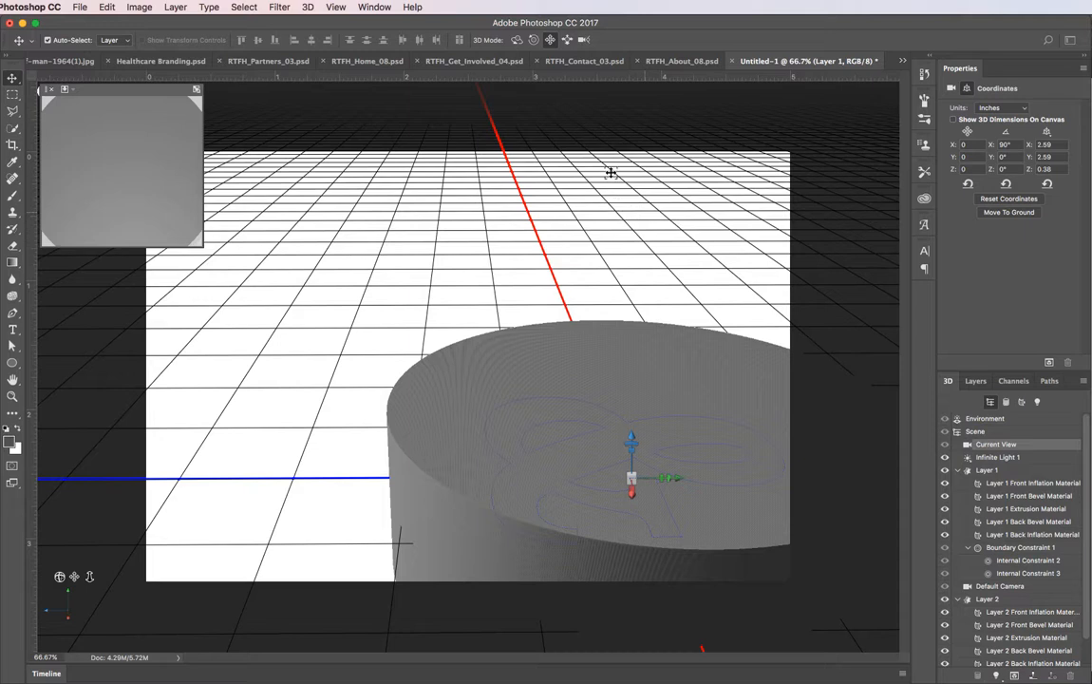
{"action": "left_click_drag", "start_coordinate": [620, 117], "coordinate": [485, 52]}
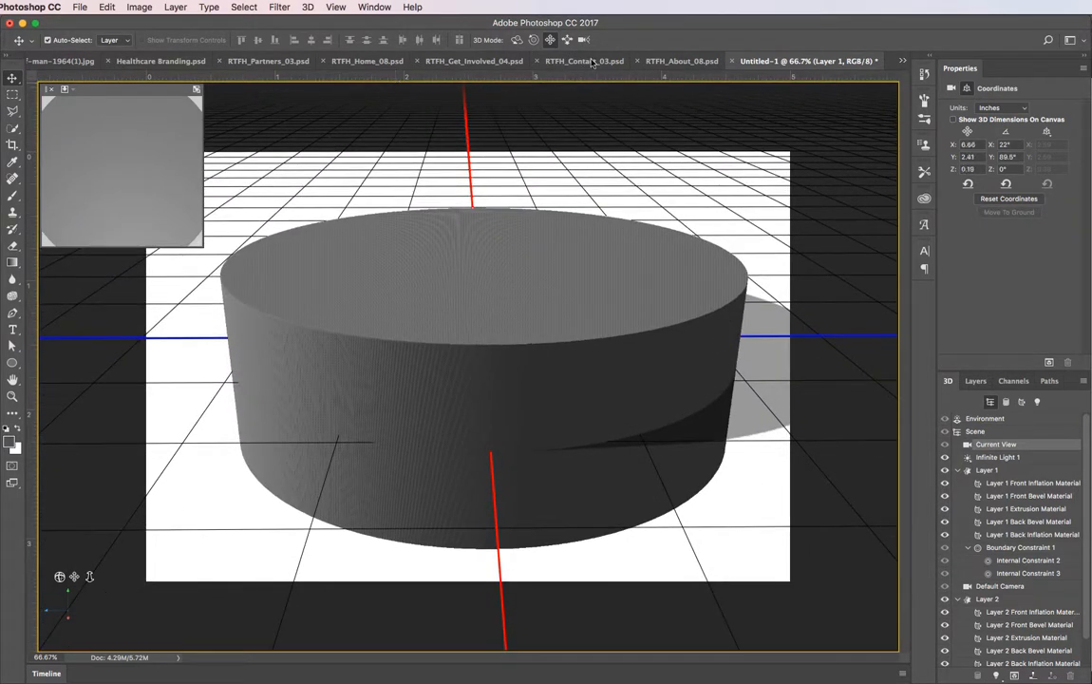
{"action": "left_click_drag", "start_coordinate": [653, 122], "coordinate": [605, 17]}
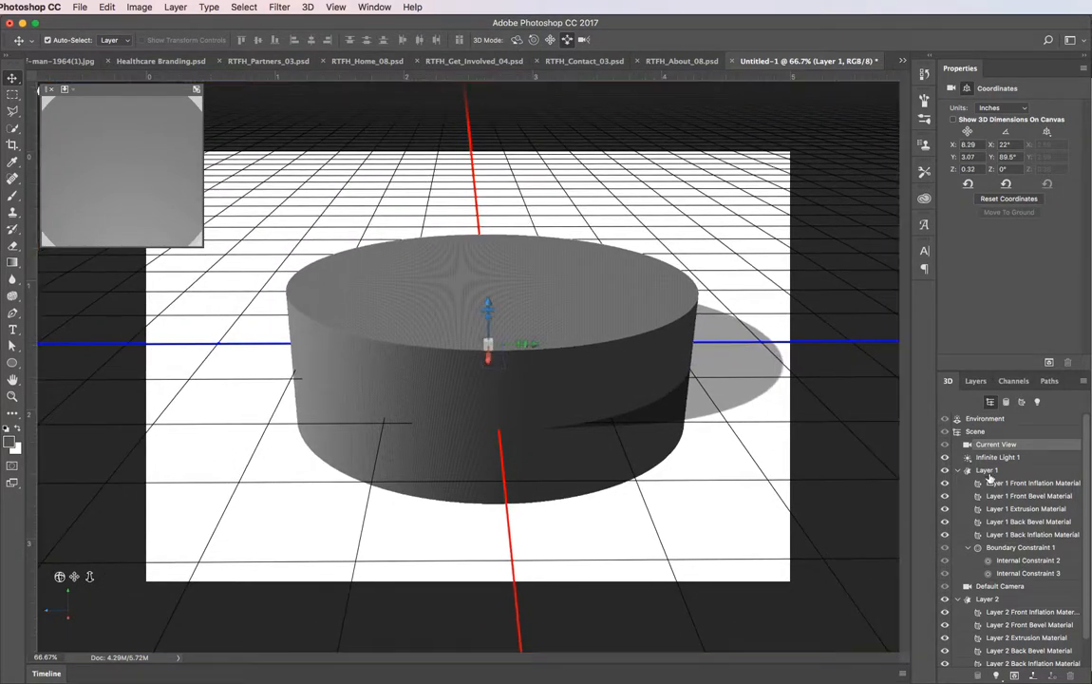
{"action": "left_click", "coordinate": [989, 472]}
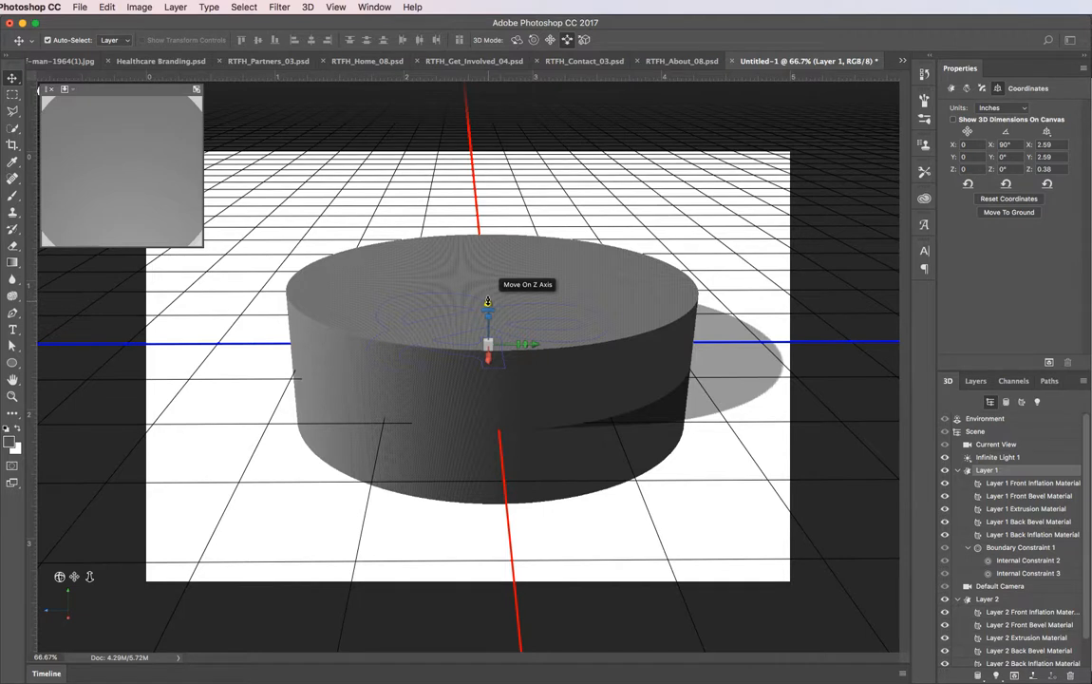
{"action": "left_click_drag", "start_coordinate": [488, 302], "coordinate": [500, 265]}
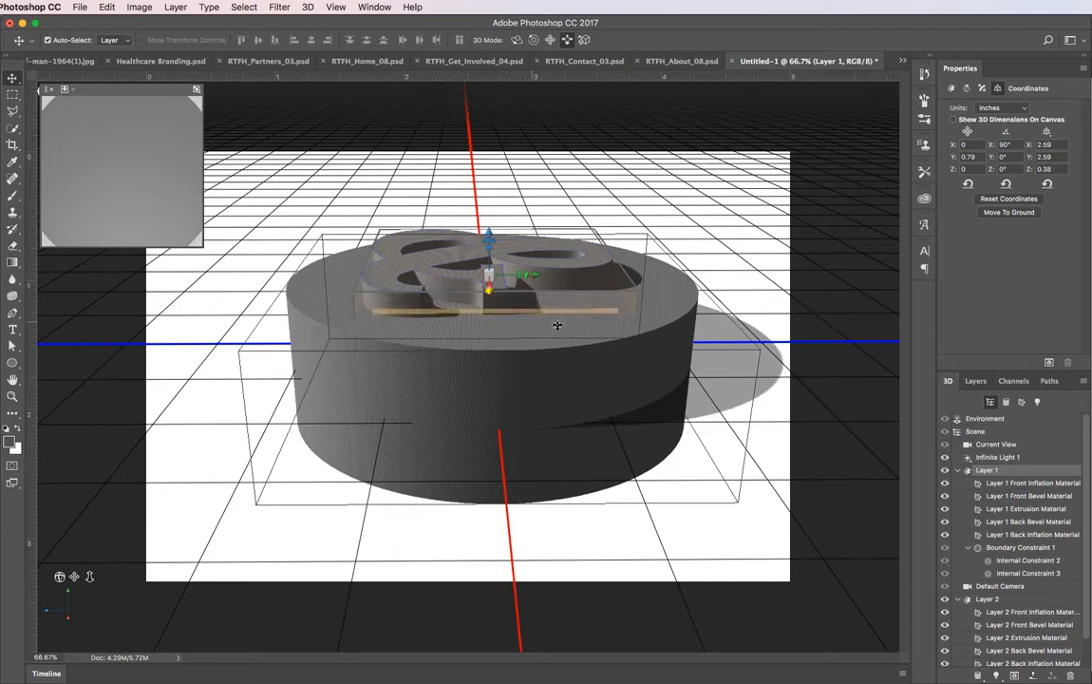
{"action": "left_click", "coordinate": [662, 356]}
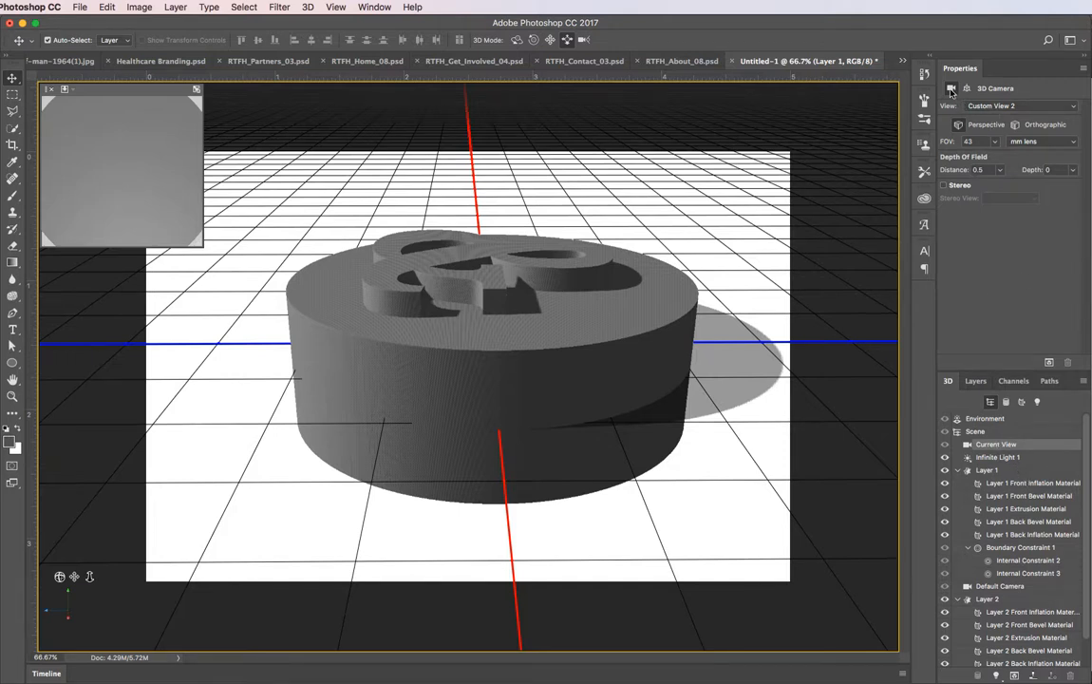
- Set the camera to the Top view and nudge the ampersand mesh along two axes to centre it on the circle
{"action": "left_click", "coordinate": [1008, 108]}
{"action": "scroll", "coordinate": [1005, 100], "scroll_direction": "up", "scroll_amount": 4}
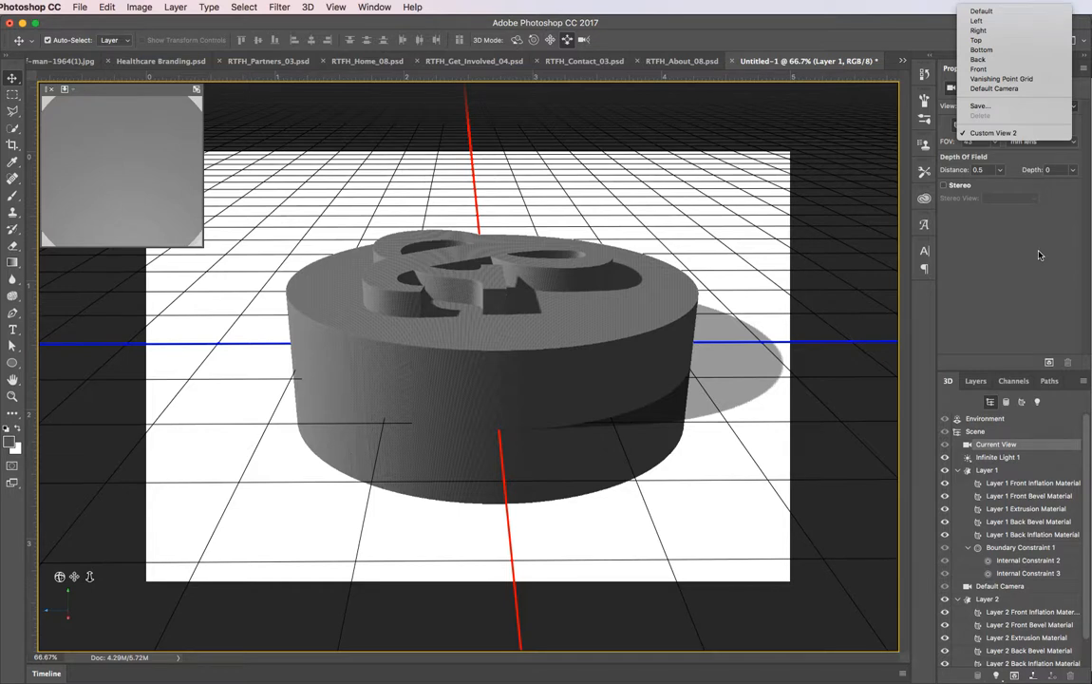
{"action": "left_click", "coordinate": [979, 39]}
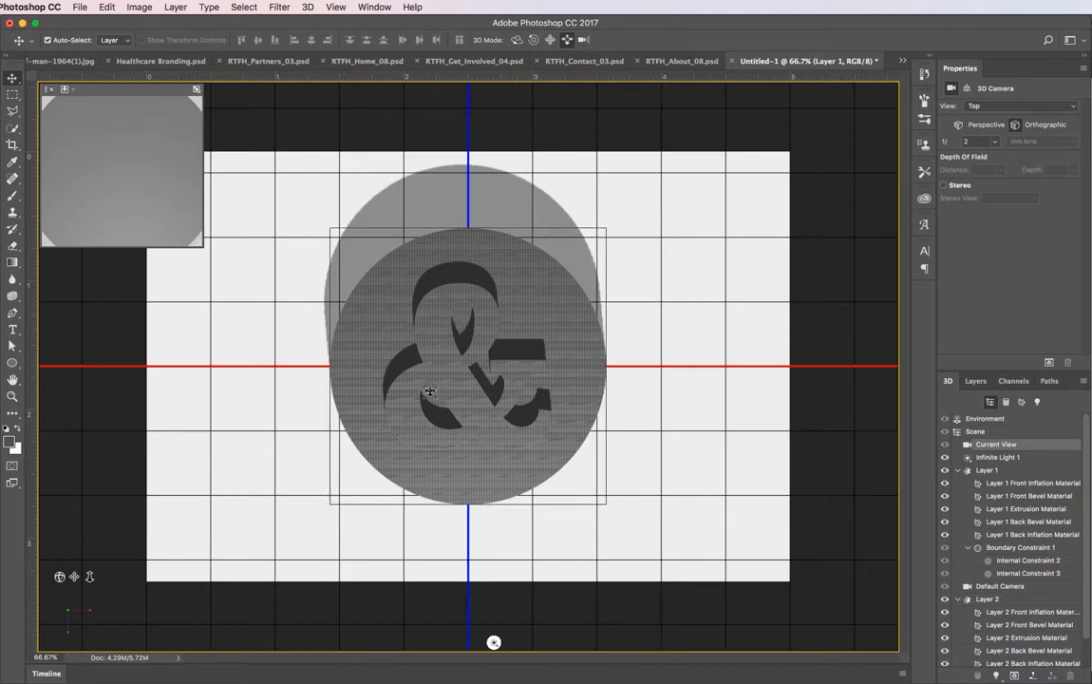
{"action": "left_click", "coordinate": [511, 366]}
{"action": "left_click_drag", "start_coordinate": [515, 368], "coordinate": [517, 368]}
{"action": "left_click_drag", "start_coordinate": [470, 323], "coordinate": [472, 317]}
- Set the camera to the Right view, lift the ampersand mesh about 0.16 in, and lower it until it overlaps the circle's upper face
{"action": "left_click", "coordinate": [997, 443]}
{"action": "left_click", "coordinate": [997, 105]}
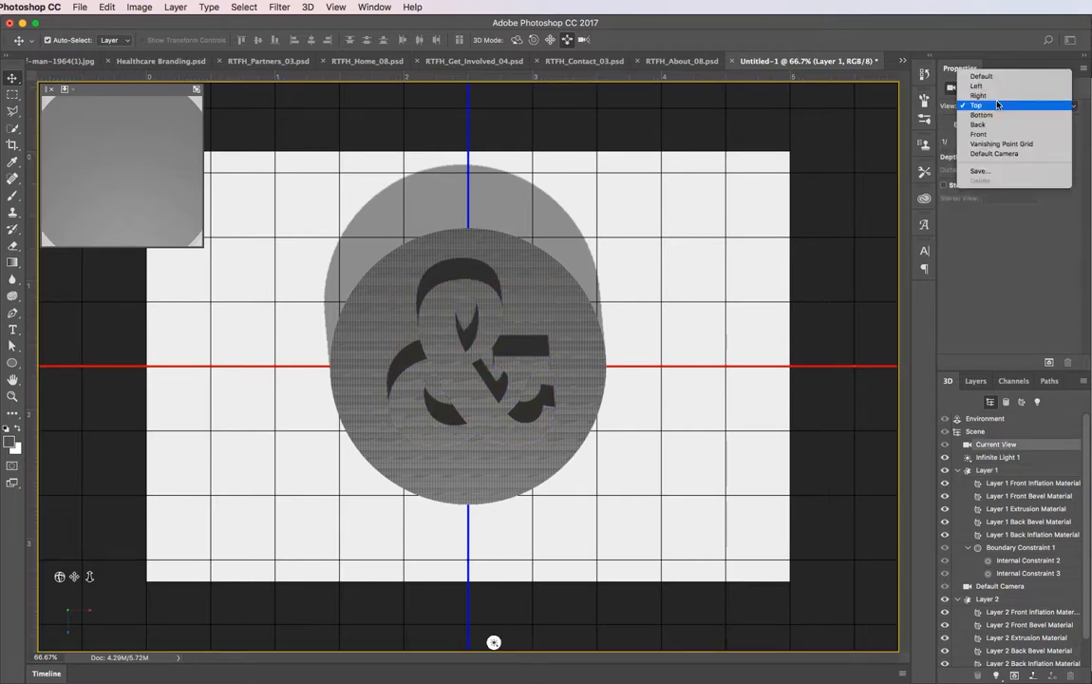
{"action": "left_click", "coordinate": [994, 96]}
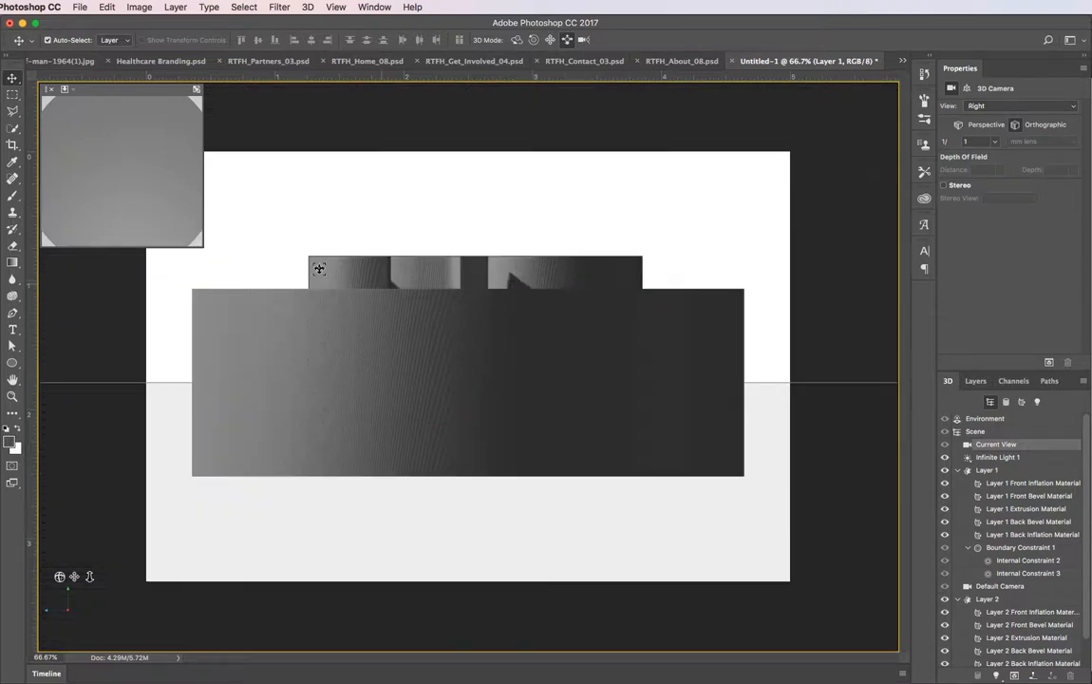
{"action": "left_click", "coordinate": [435, 236]}
{"action": "mouse_move", "coordinate": [474, 236]}
{"action": "left_mouse_down"}
{"action": "mouse_move", "coordinate": [476, 208]}
{"action": "mouse_move", "coordinate": [497, 224]}
{"action": "mouse_move", "coordinate": [474, 219]}
{"action": "left_mouse_up"}
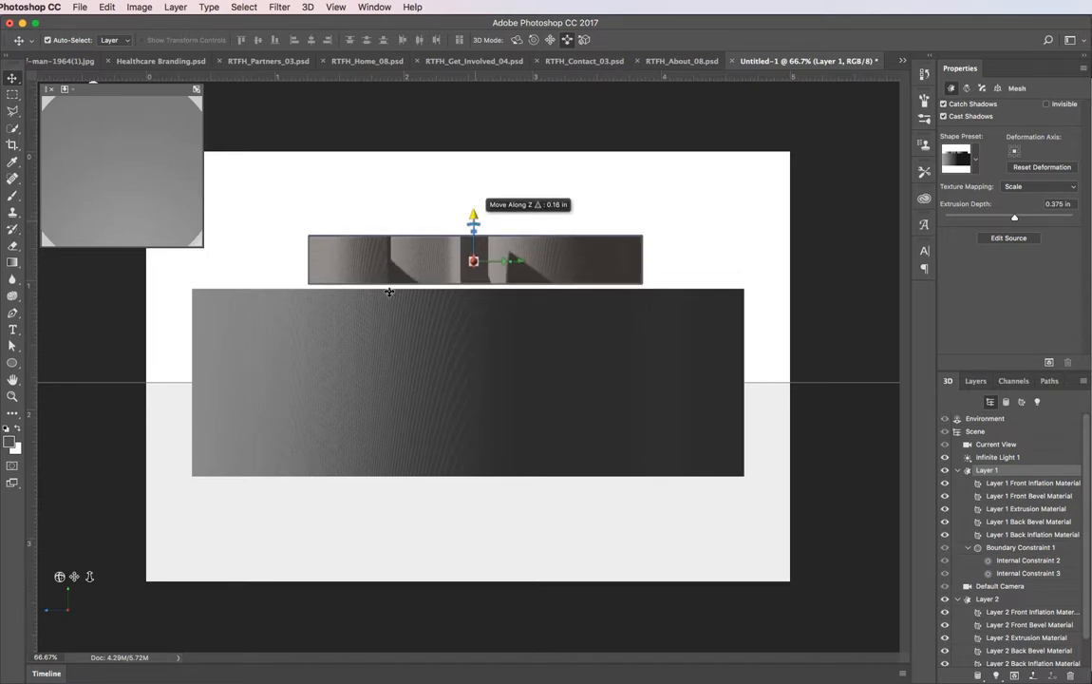
{"action": "left_click_drag", "start_coordinate": [474, 220], "coordinate": [463, 240]}
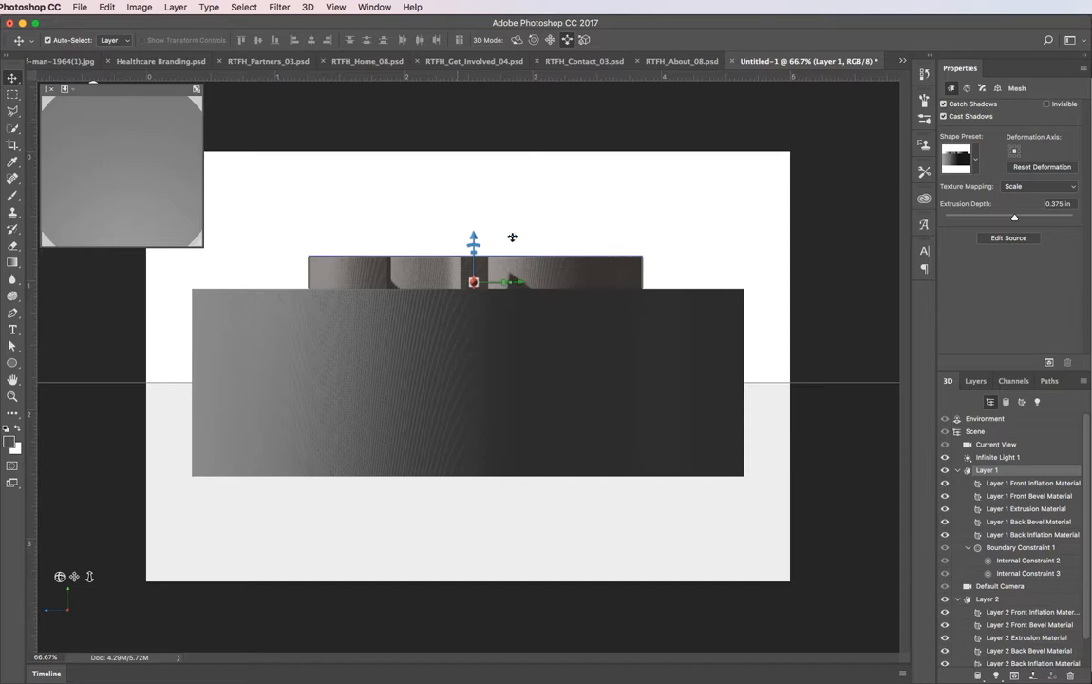
- Unify the circle and ampersand scene for 3D printing into a single mesh and material, accepting flattened texture maps
{"action": "left_click", "coordinate": [598, 263]}
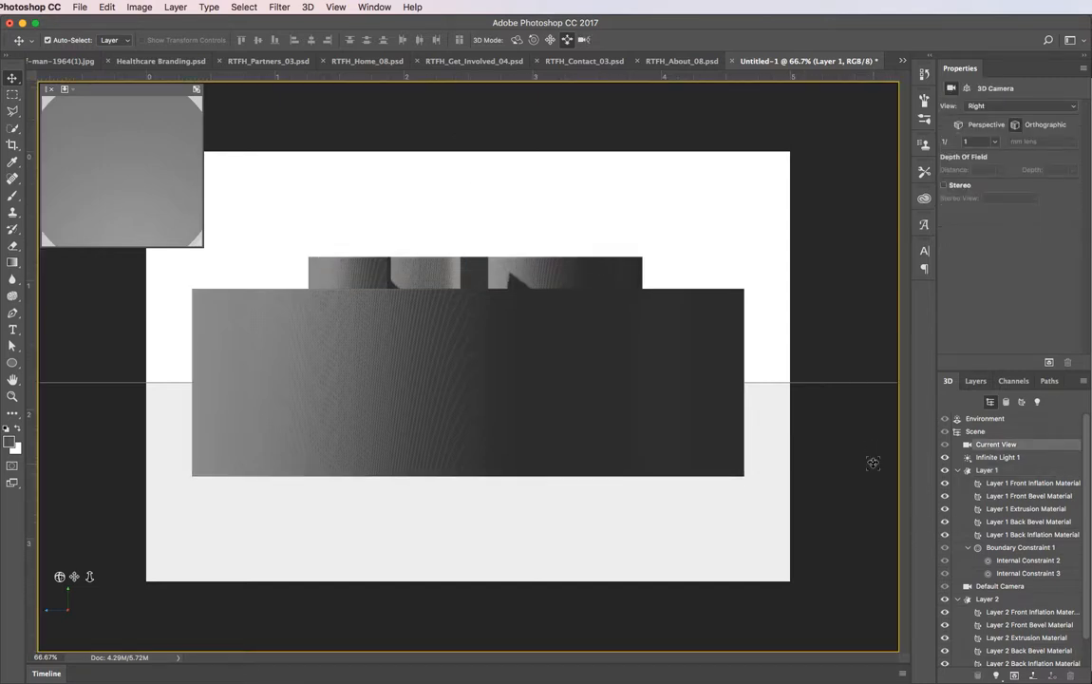
{"action": "left_click_drag", "start_coordinate": [841, 270], "coordinate": [836, 302]}
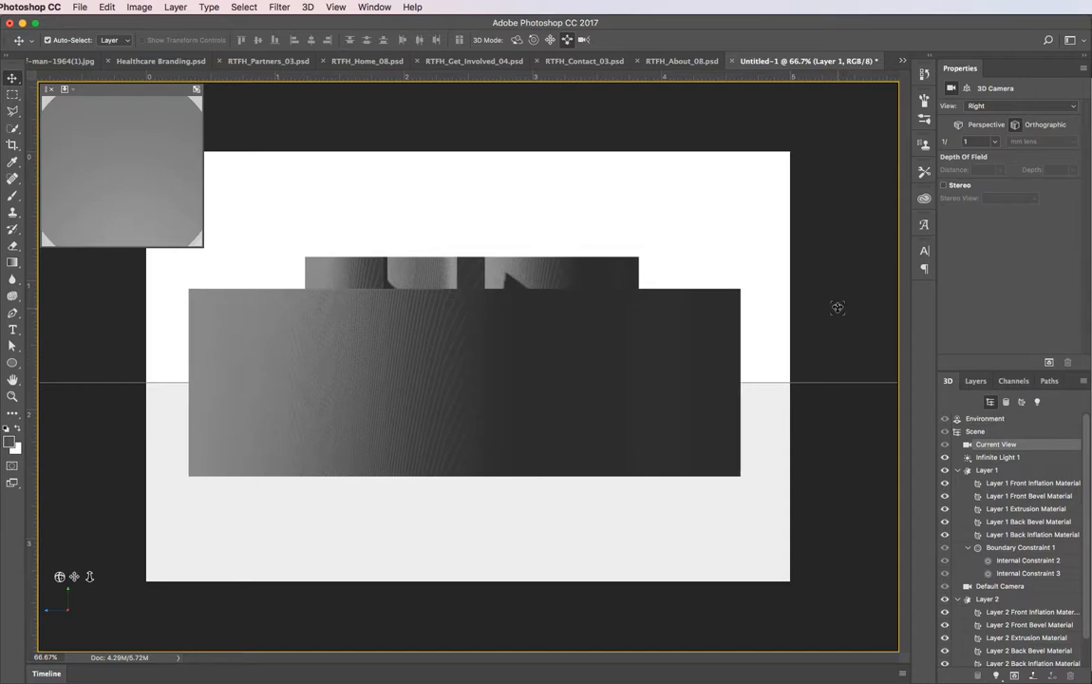
{"action": "left_click_drag", "start_coordinate": [760, 202], "coordinate": [731, 218]}
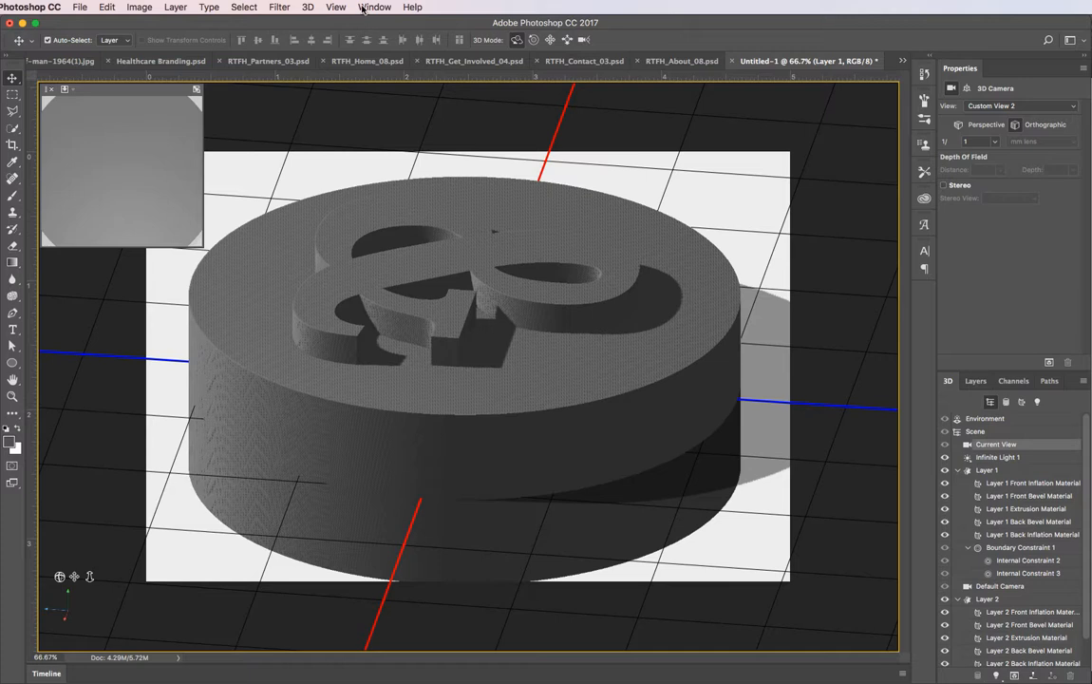
{"action": "left_click", "coordinate": [323, 7]}
{"action": "mouse_move", "coordinate": [311, 7]}
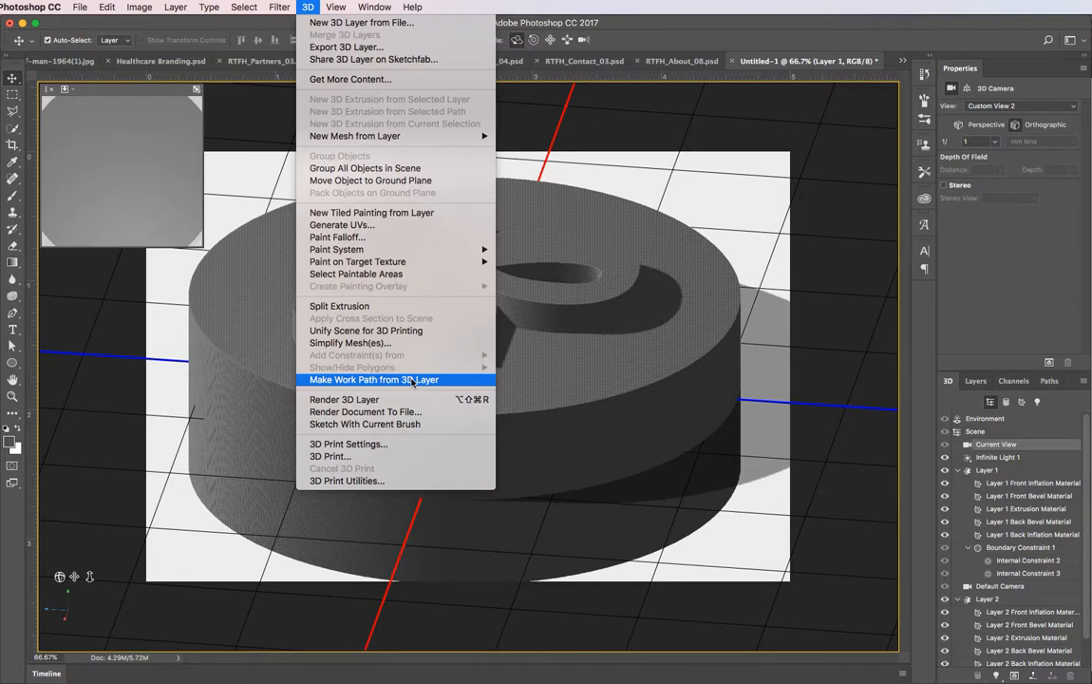
{"action": "left_click", "coordinate": [406, 331]}
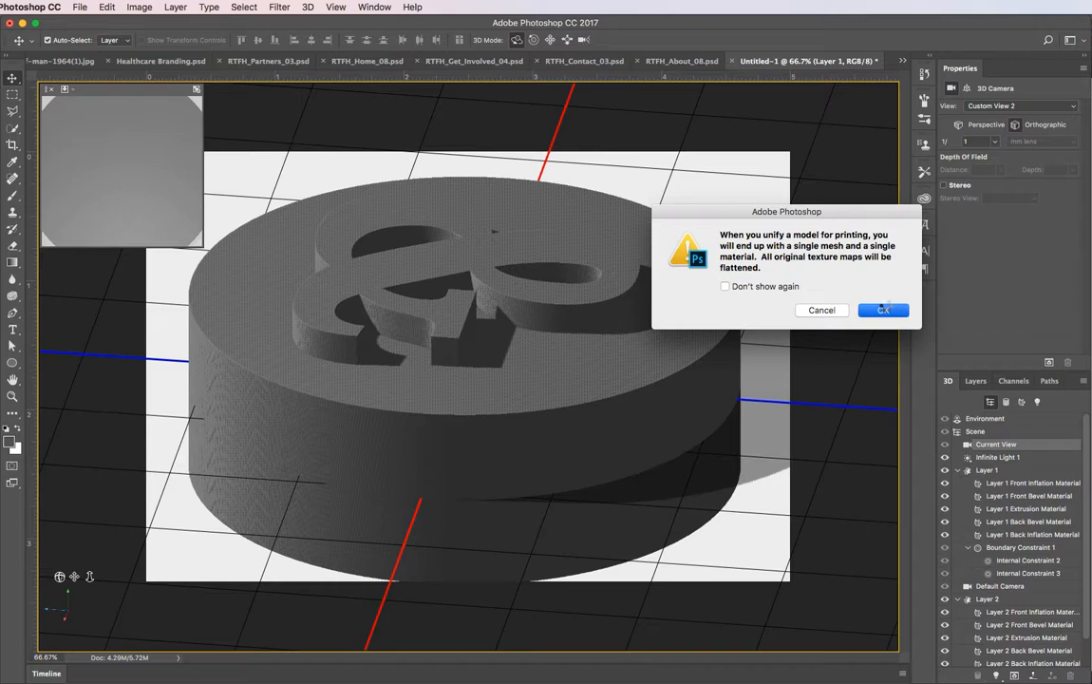
{"action": "left_click", "coordinate": [884, 310]}
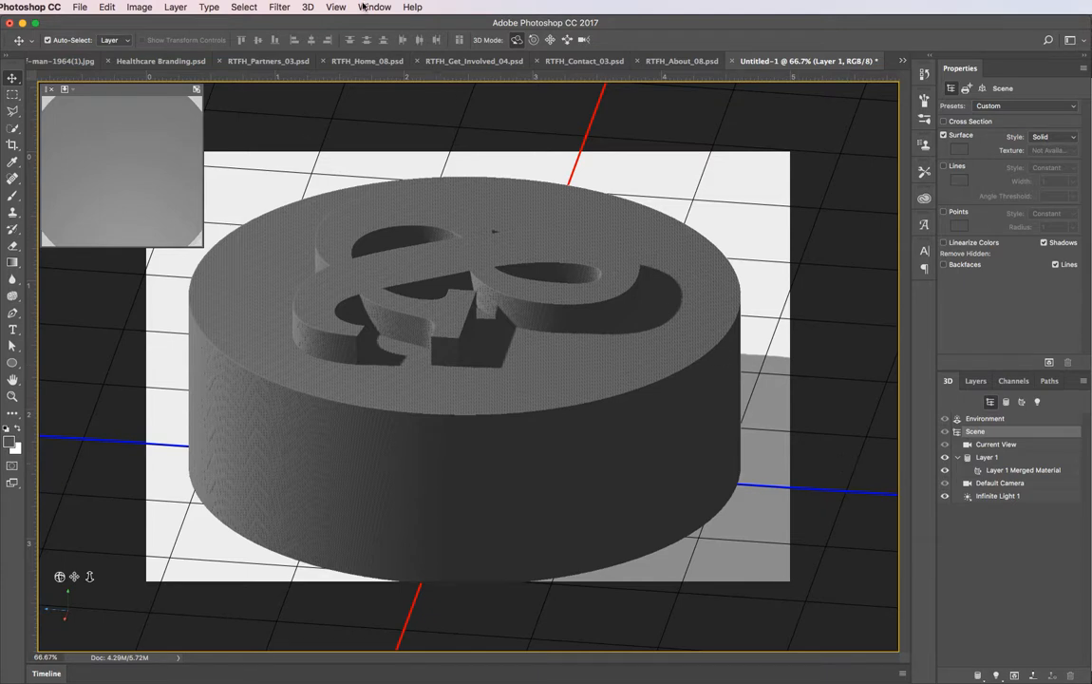
- Open the 3D print settings, keep printing set to Local, and choose MakerBot Replicator Z18 as the printer
{"action": "left_click", "coordinate": [308, 6]}
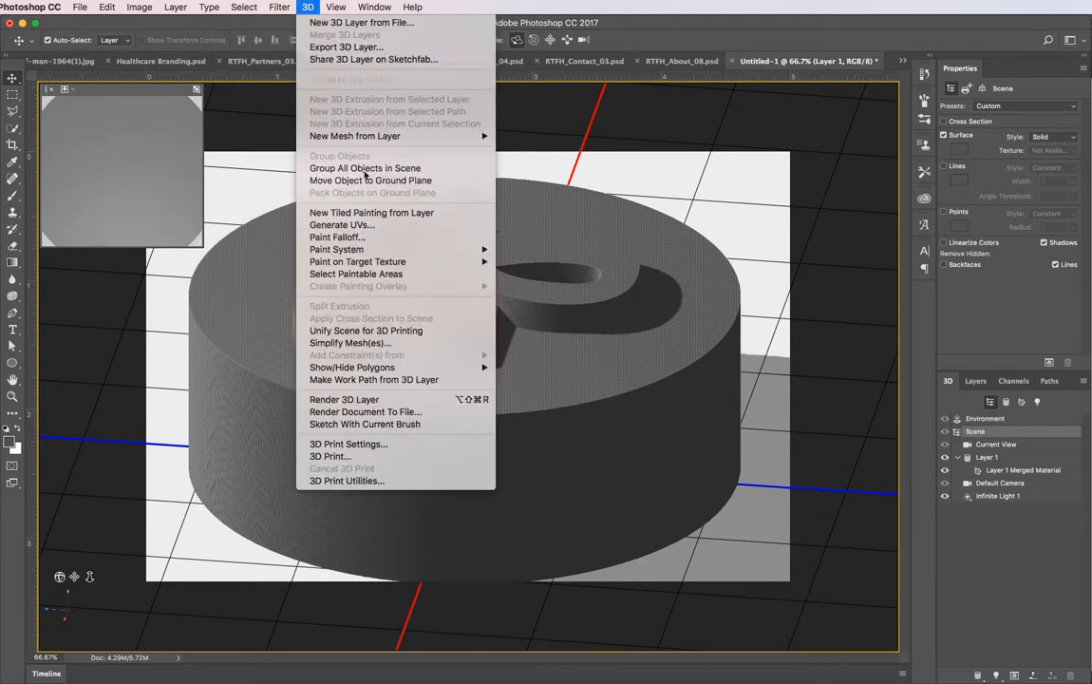
{"action": "left_click", "coordinate": [439, 444]}
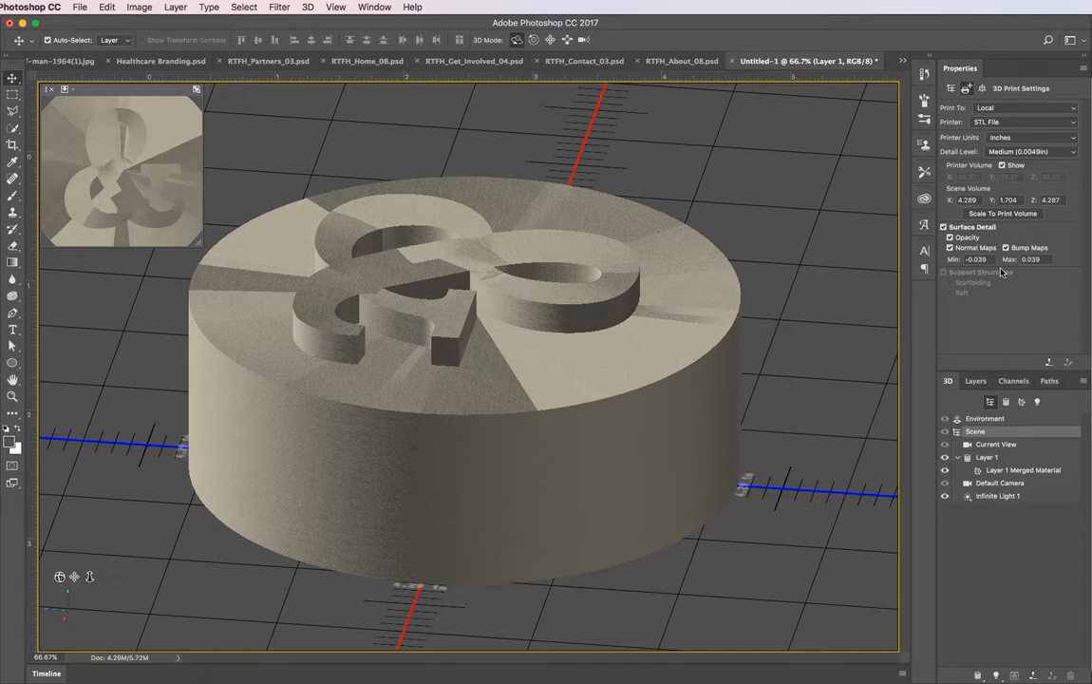
{"action": "left_click", "coordinate": [993, 108]}
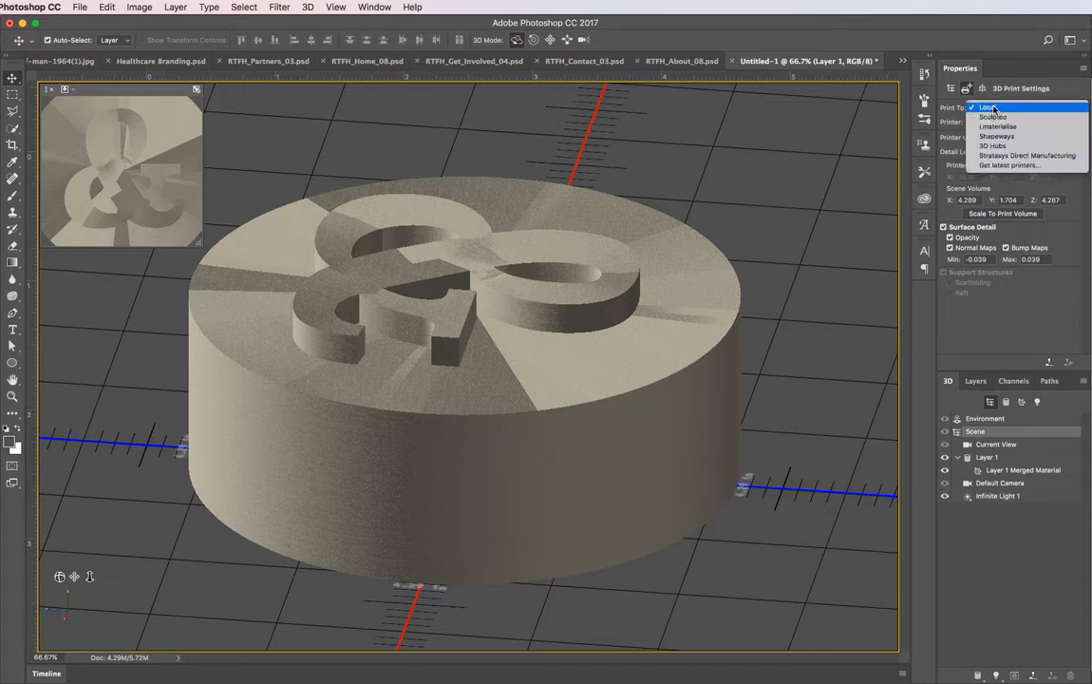
{"action": "left_click", "coordinate": [993, 109]}
{"action": "left_click", "coordinate": [997, 121]}
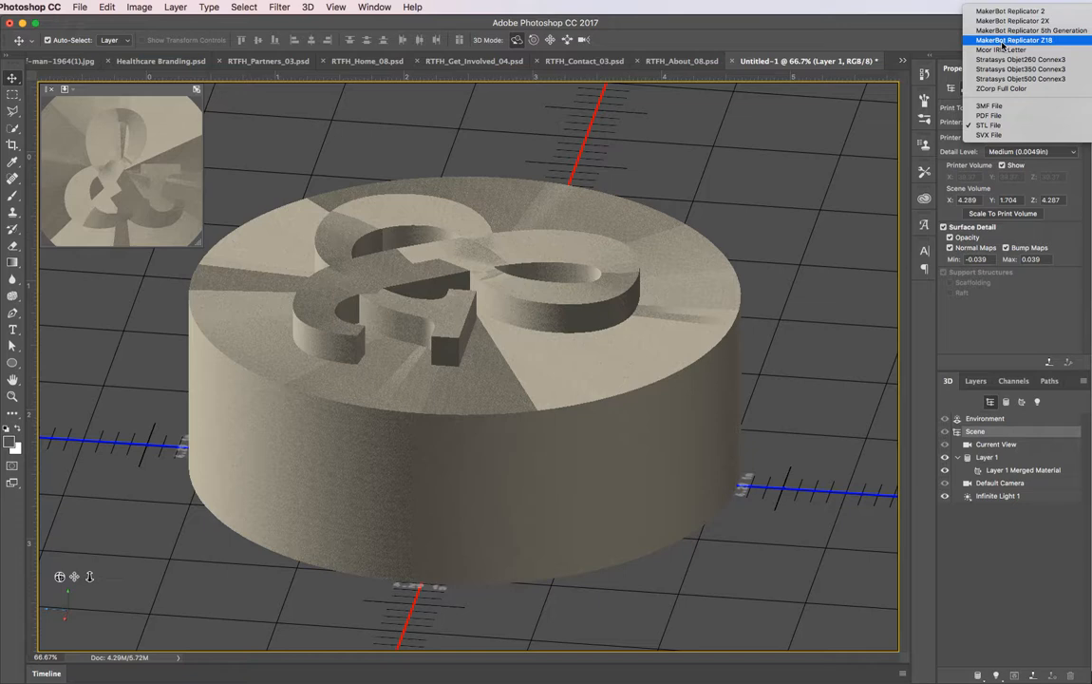
{"action": "left_click", "coordinate": [1002, 41]}
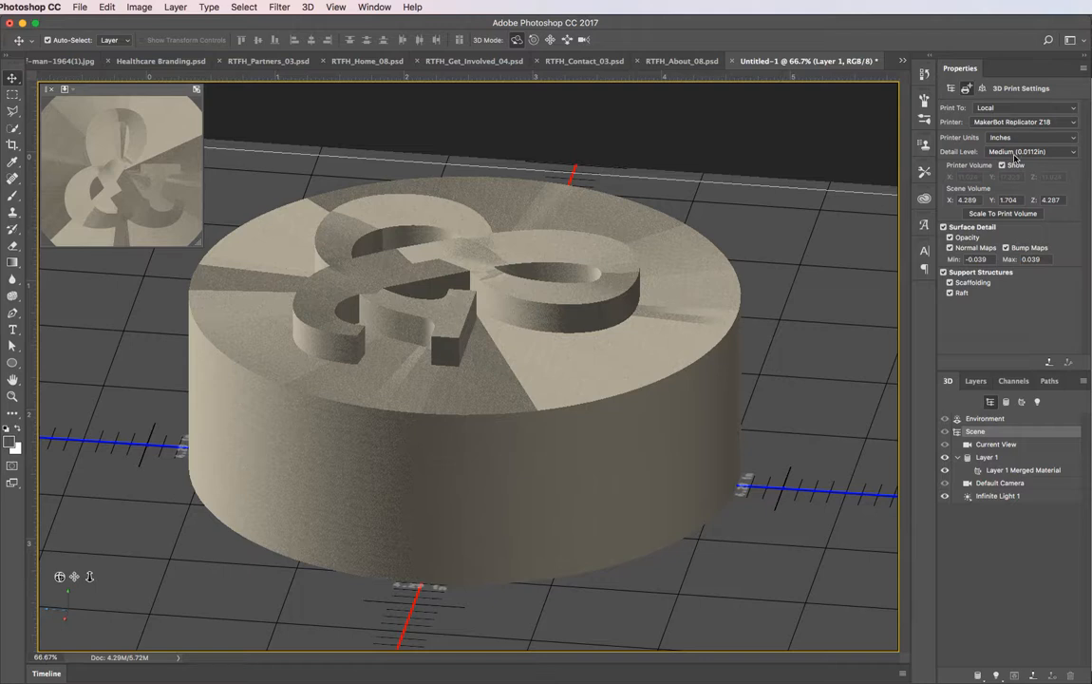
- Review the print detail levels and select Medium for the MakerBot Replicator Z18
{"action": "left_click", "coordinate": [1015, 153]}
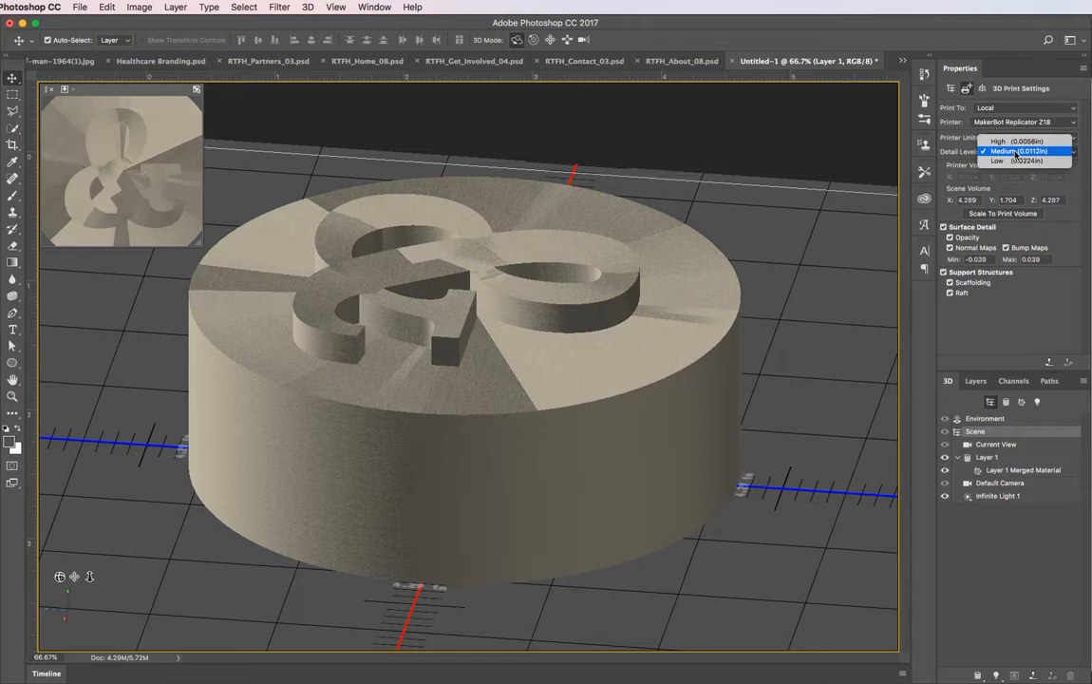
{"action": "left_click", "coordinate": [1017, 153]}
{"action": "left_click", "coordinate": [1041, 154]}
{"action": "left_click", "coordinate": [1035, 152]}
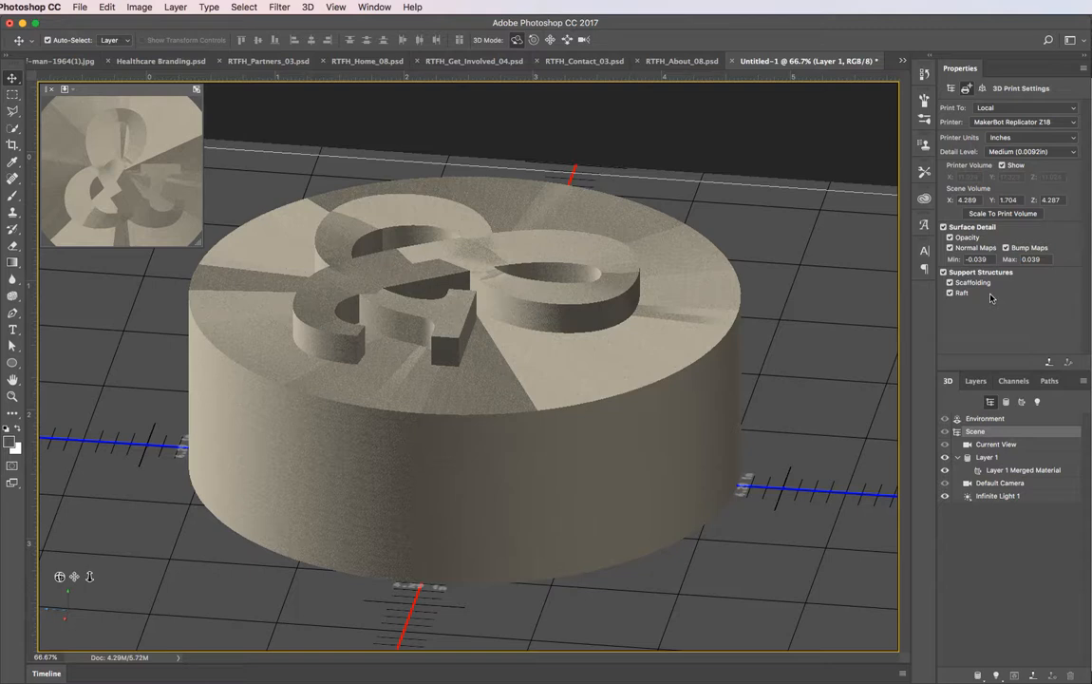
- Prepare the 3D print preview with the raft kept, start exporting the model, and choose the Desktop as save location
{"action": "left_click", "coordinate": [1050, 364]}
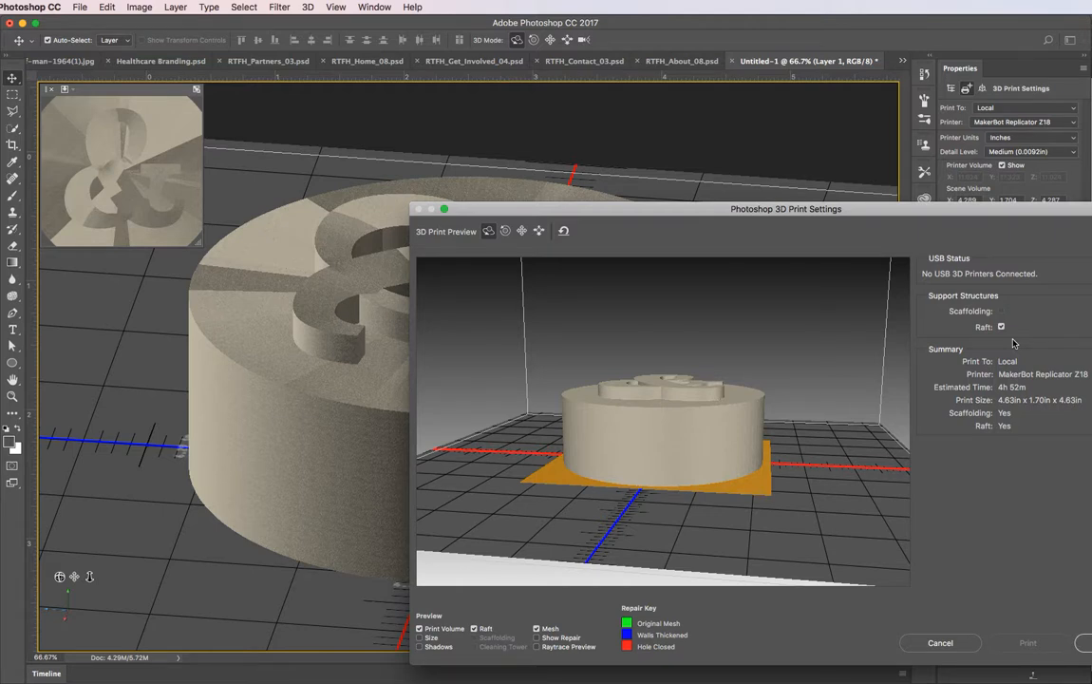
{"action": "left_click_drag", "start_coordinate": [861, 215], "coordinate": [710, 178]}
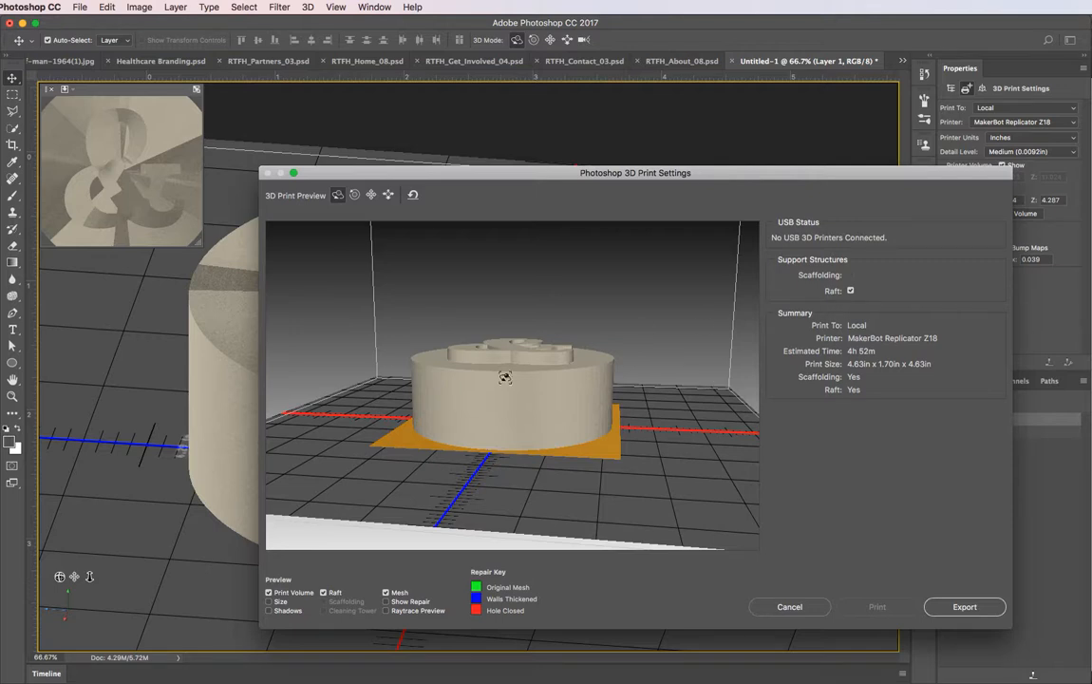
{"action": "left_click", "coordinate": [973, 611]}
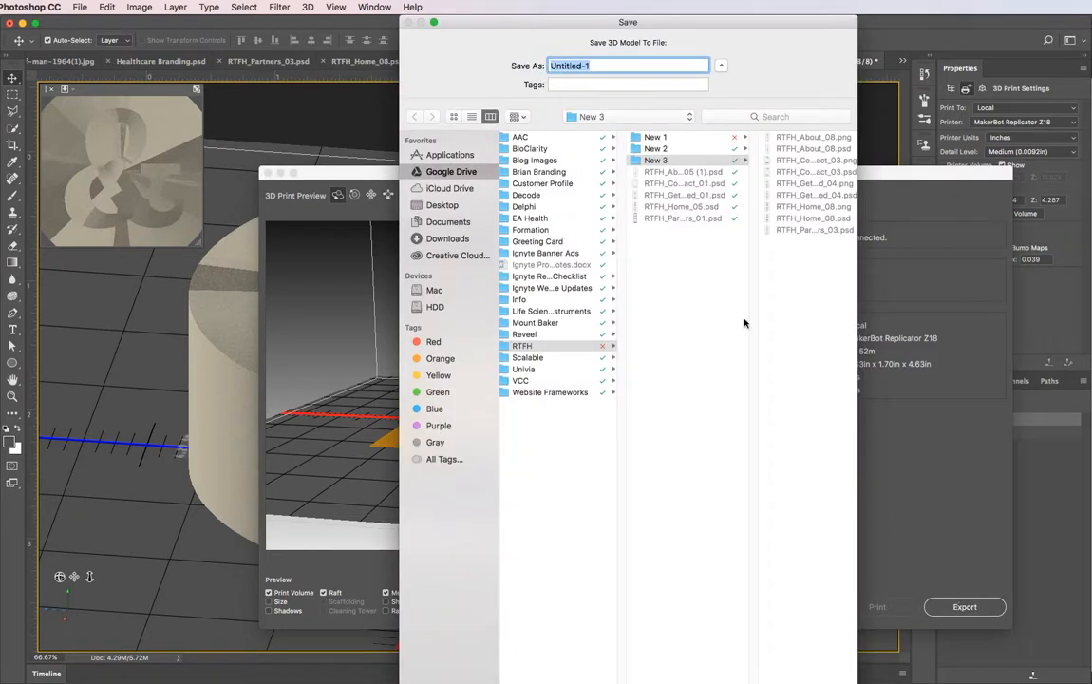
{"action": "left_click", "coordinate": [442, 207]}
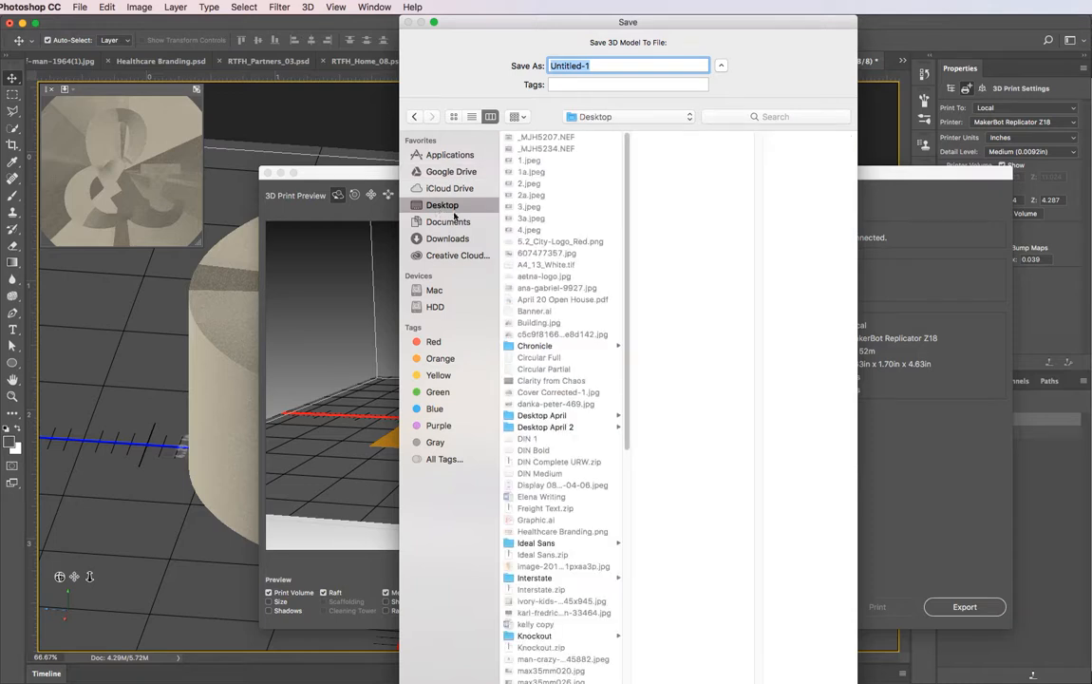